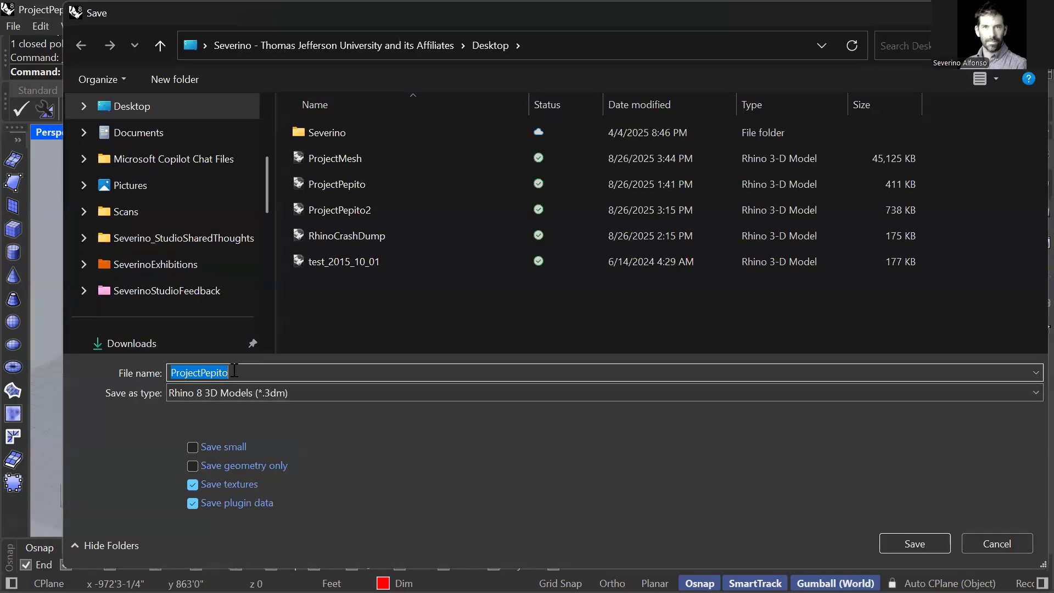
Step: Save the model under the file name ProjectMesh on the Desktop, replacing the existing file of that name
{"action": "left_click_drag", "start_coordinate": [228, 373], "coordinate": [199, 373]}
{"action": "type", "text": "Mes"}
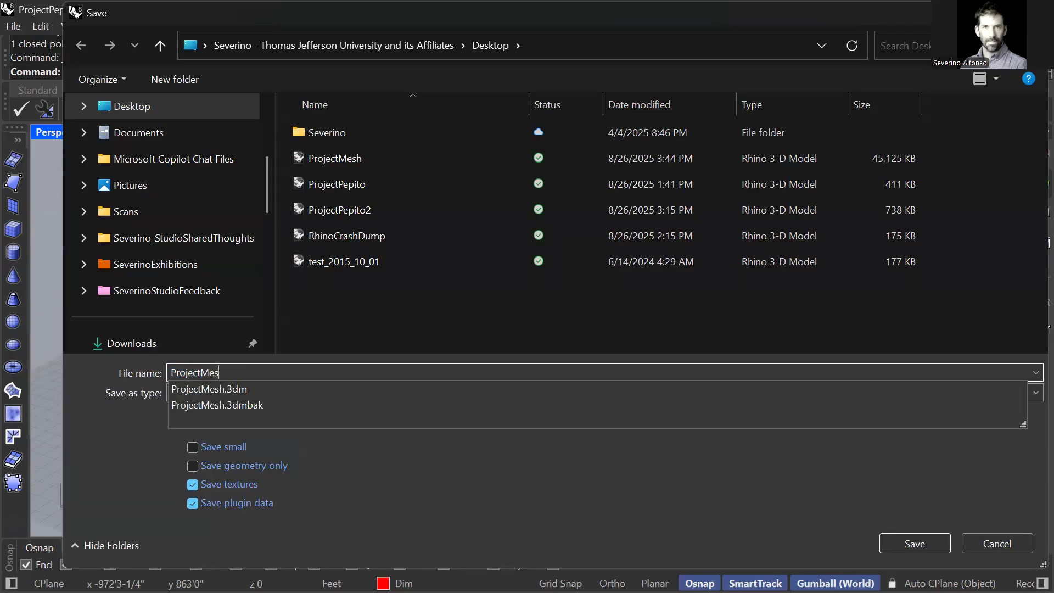
{"action": "type", "text": "h"}
{"action": "key", "text": "Return"}
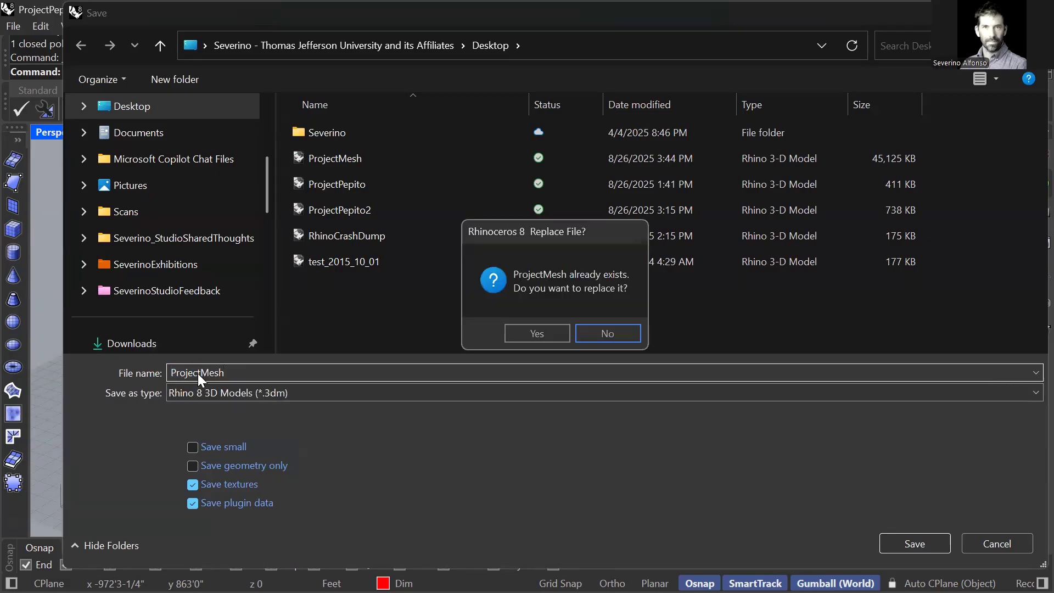
{"action": "left_click", "coordinate": [529, 336]}
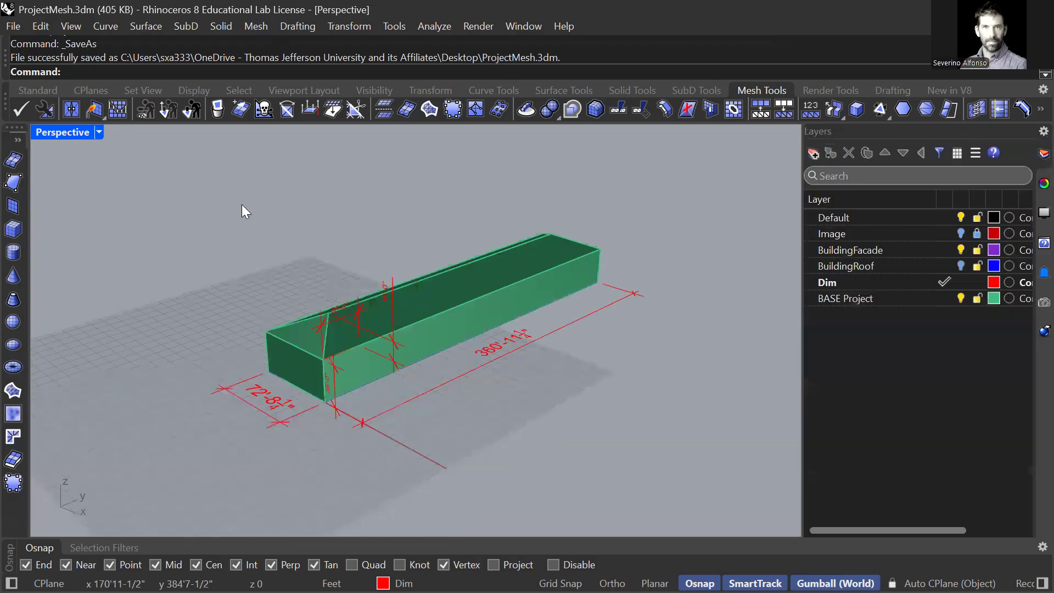
Step: Make BASE Project the current layer and hide the Dim layer
{"action": "right_click_drag", "start_coordinate": [571, 365], "coordinate": [596, 381]}
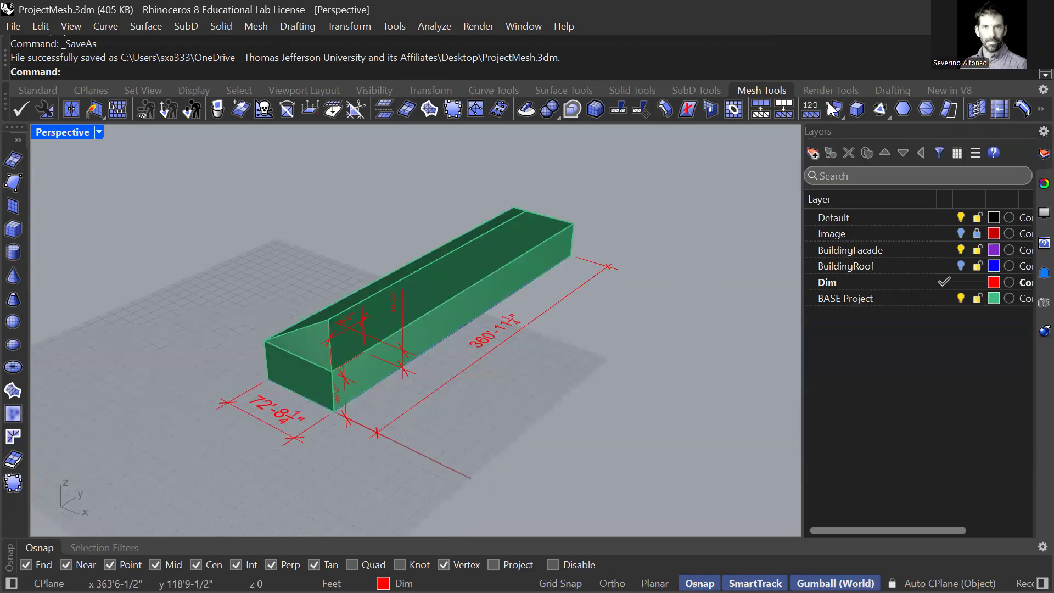
{"action": "right_click_drag", "start_coordinate": [679, 311], "coordinate": [671, 308]}
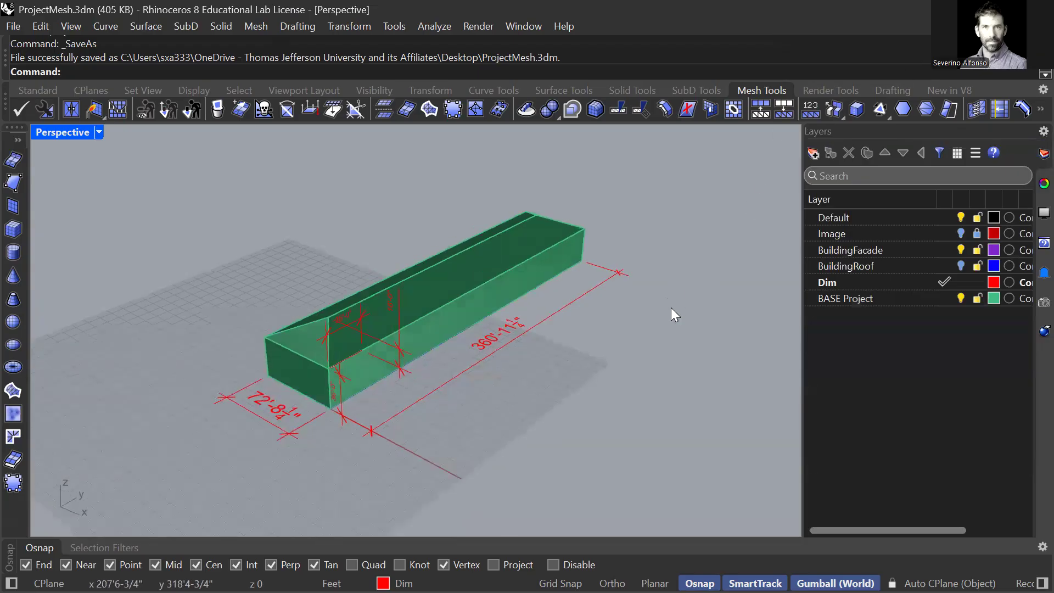
{"action": "left_click", "coordinate": [942, 297]}
{"action": "left_click", "coordinate": [961, 281]}
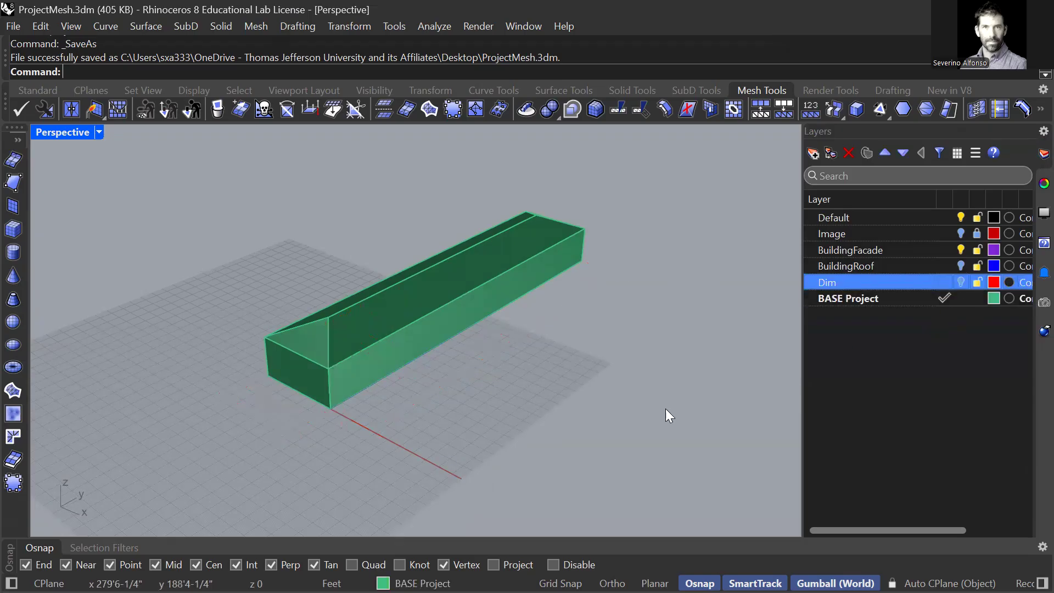
Step: Move the building solid aside to check beneath it, undo the move, and hide the BuildingFacade layer
{"action": "right_click_drag", "start_coordinate": [548, 420], "coordinate": [554, 411]}
{"action": "left_click", "coordinate": [393, 359]}
{"action": "left_click_drag", "start_coordinate": [479, 305], "coordinate": [592, 418]}
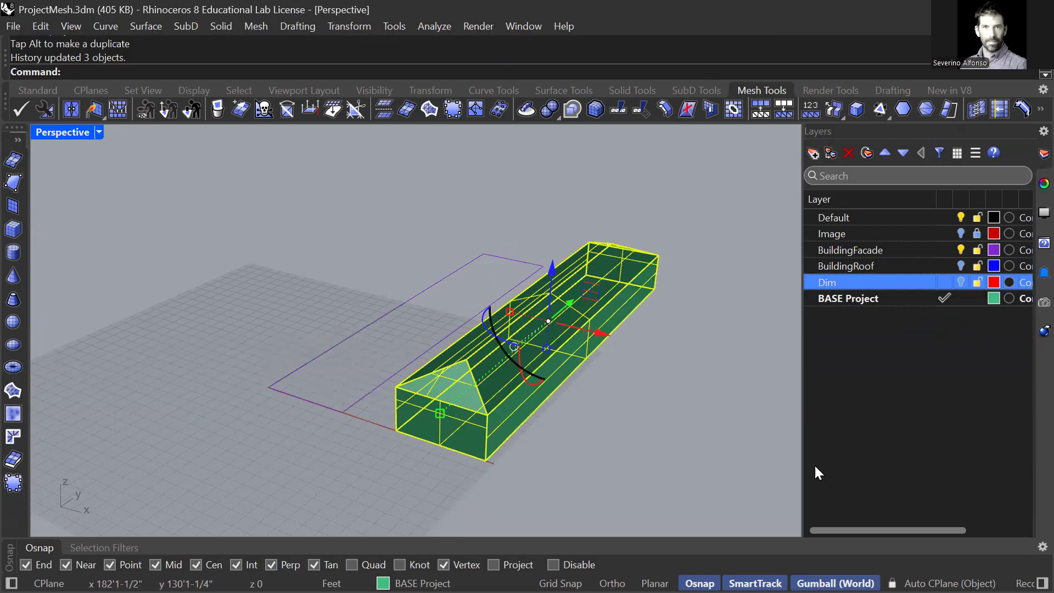
{"action": "key", "text": "ctrl+z"}
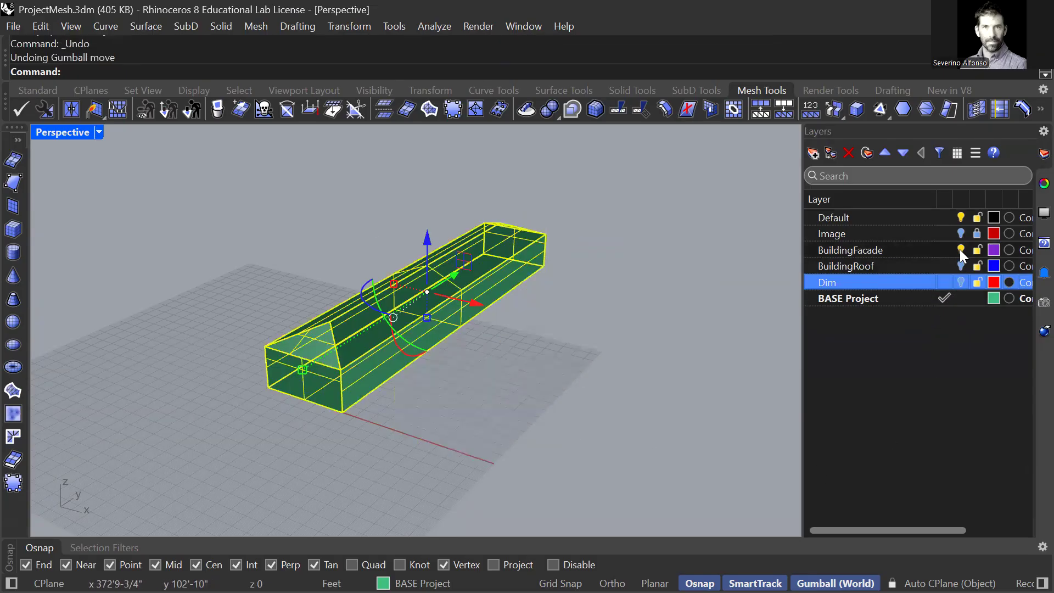
{"action": "key", "text": "Escape"}
{"action": "left_click", "coordinate": [961, 248]}
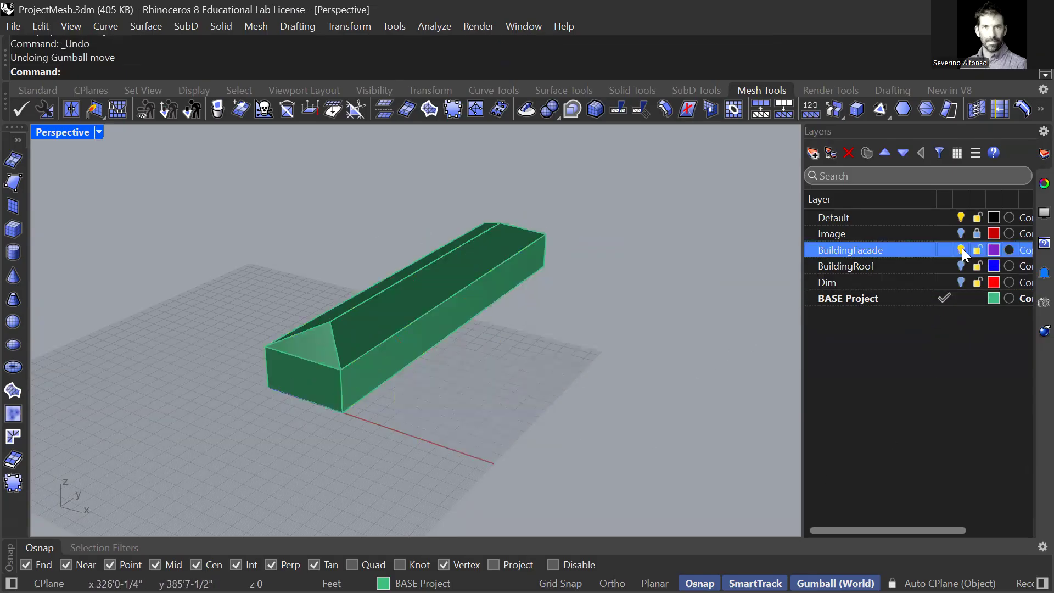
Step: Move the building solid aside again to check for remaining geometry beneath it, and undo the move
{"action": "left_click", "coordinate": [415, 309]}
{"action": "left_click_drag", "start_coordinate": [466, 301], "coordinate": [621, 462]}
{"action": "key", "text": "ctrl+z"}
{"action": "key", "text": "Escape"}
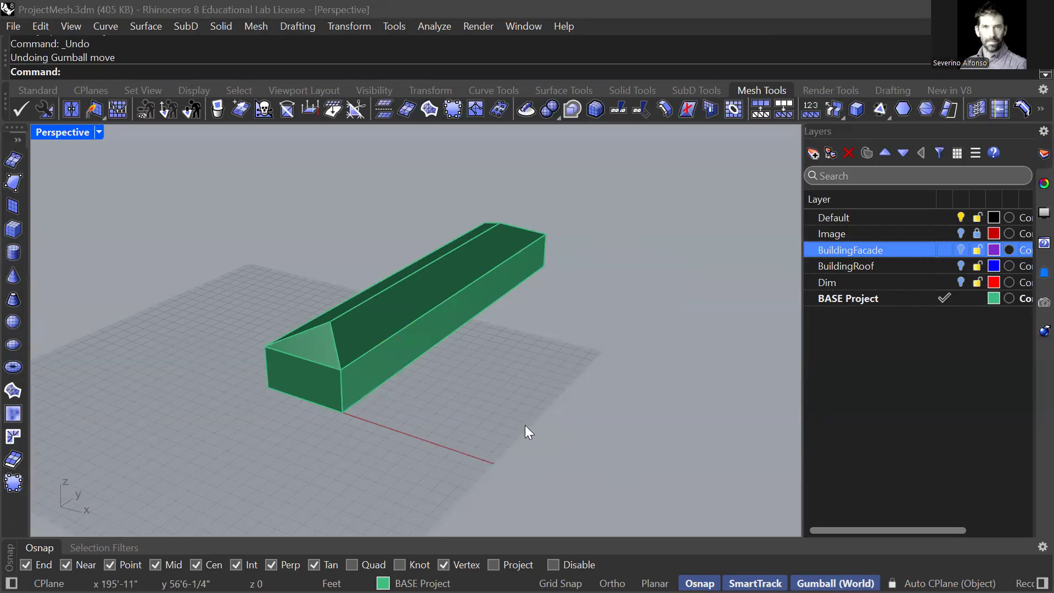
Step: Switch to the browser, open the Phase 1 _ Assignment 1 (three themes) page and check its free3d.com example link for body models
{"action": "key", "text": "alt+Tab"}
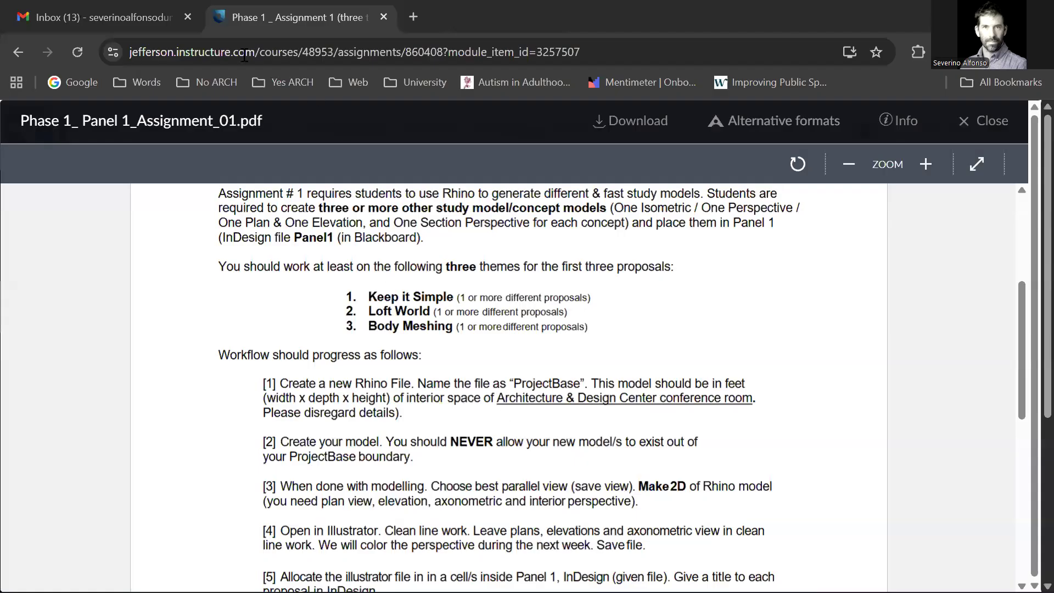
{"action": "left_click", "coordinate": [18, 52]}
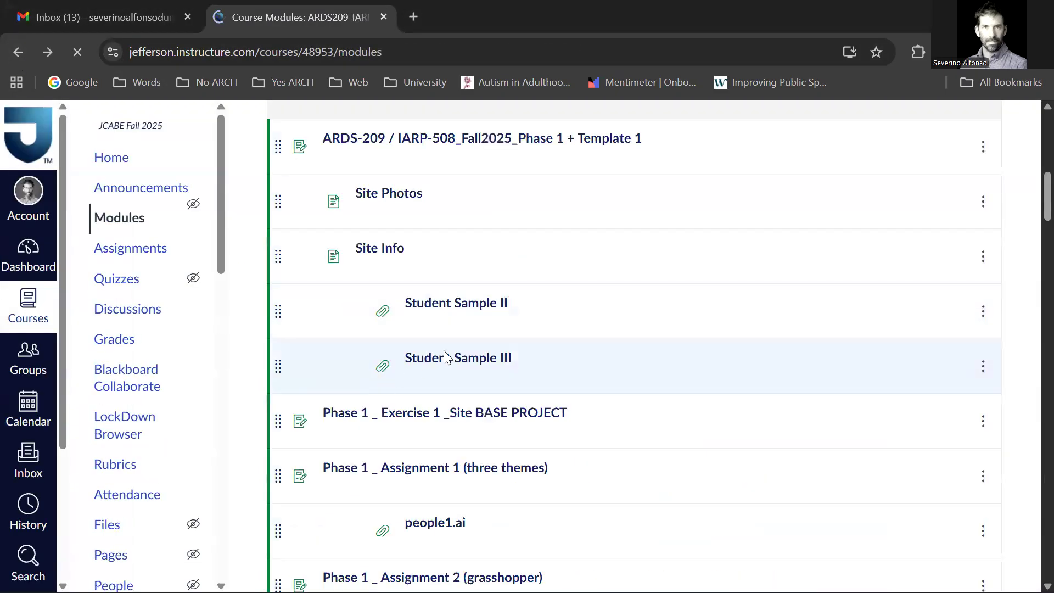
{"action": "scroll", "coordinate": [467, 502], "scroll_direction": "down", "scroll_amount": 1}
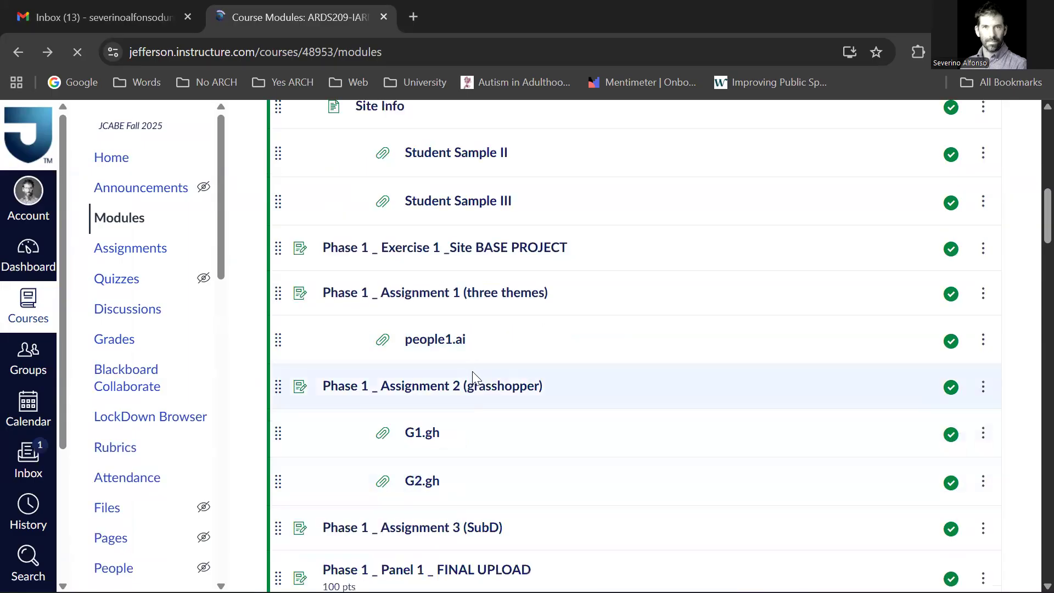
{"action": "left_click", "coordinate": [528, 312]}
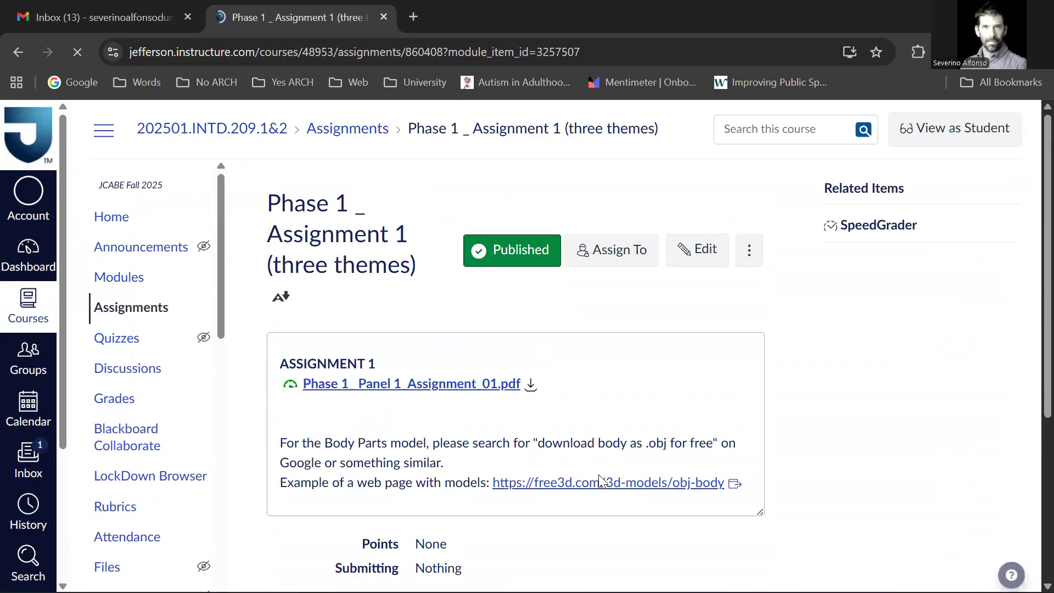
{"action": "left_click", "coordinate": [599, 485]}
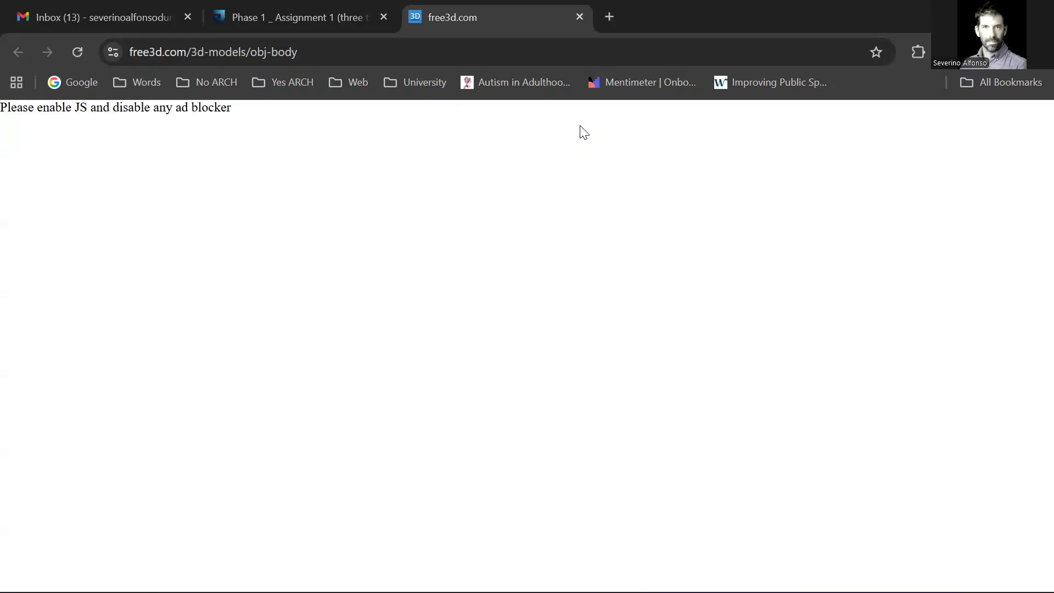
{"action": "left_click", "coordinate": [580, 17]}
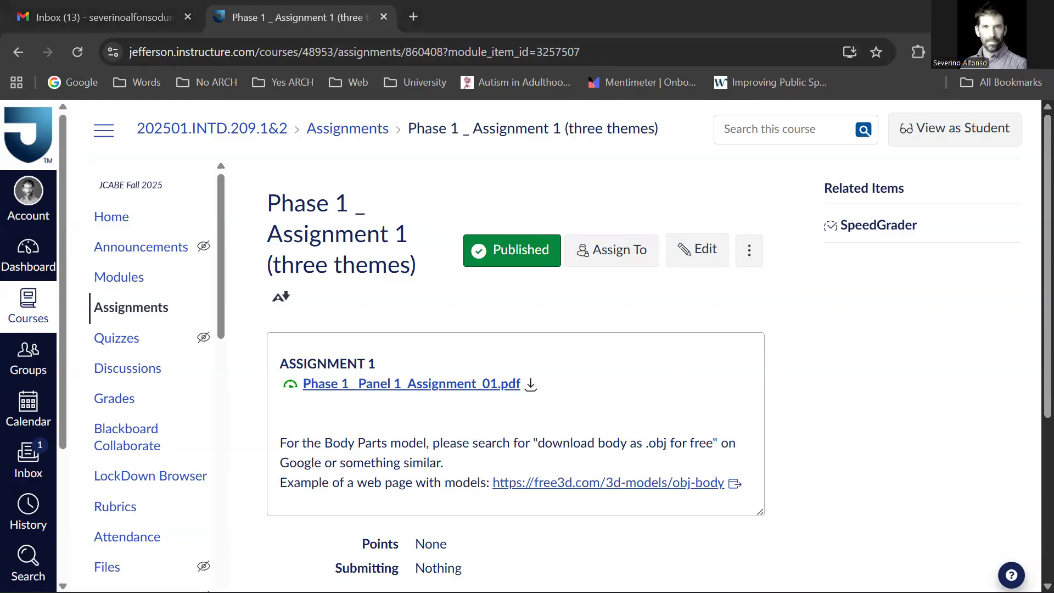
Step: Switch to File Explorer and browse into the GenericMale_v2_L1 zip on the Desktop down to its 3D object files
{"action": "key", "text": "super+e"}
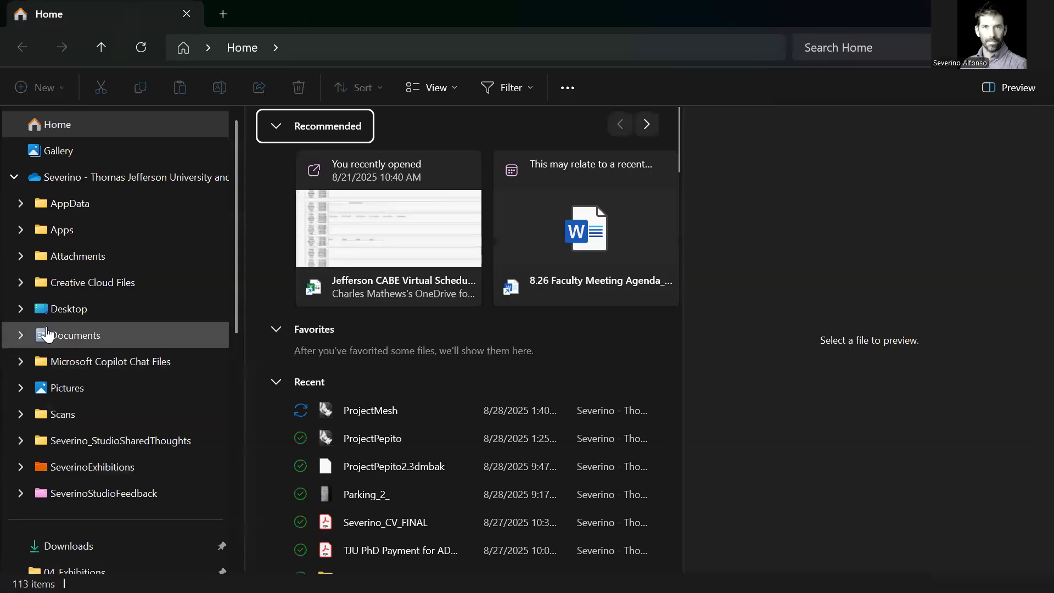
{"action": "left_click", "coordinate": [69, 308]}
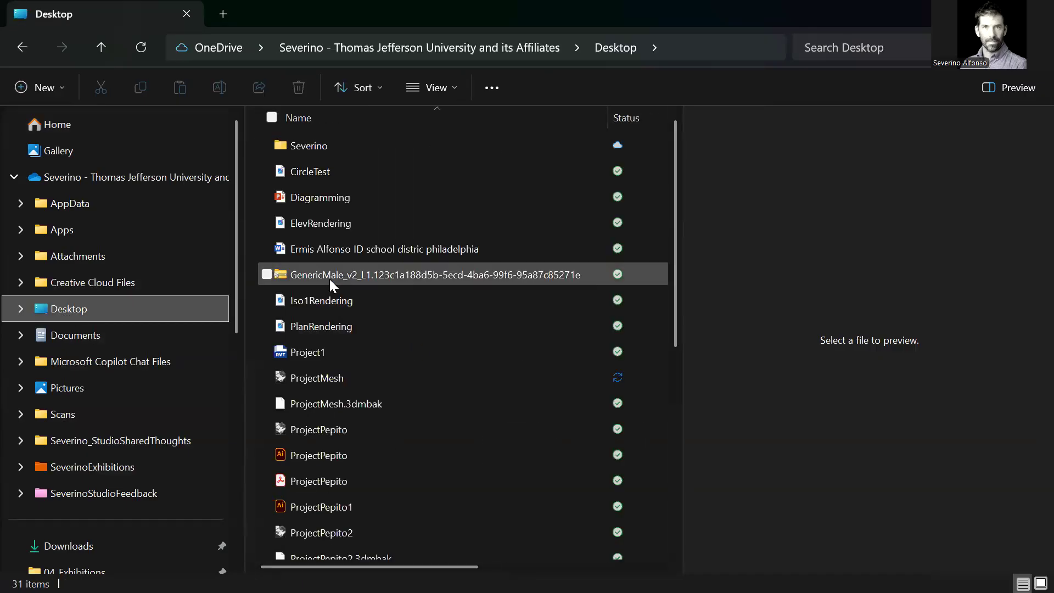
{"action": "left_click", "coordinate": [280, 276]}
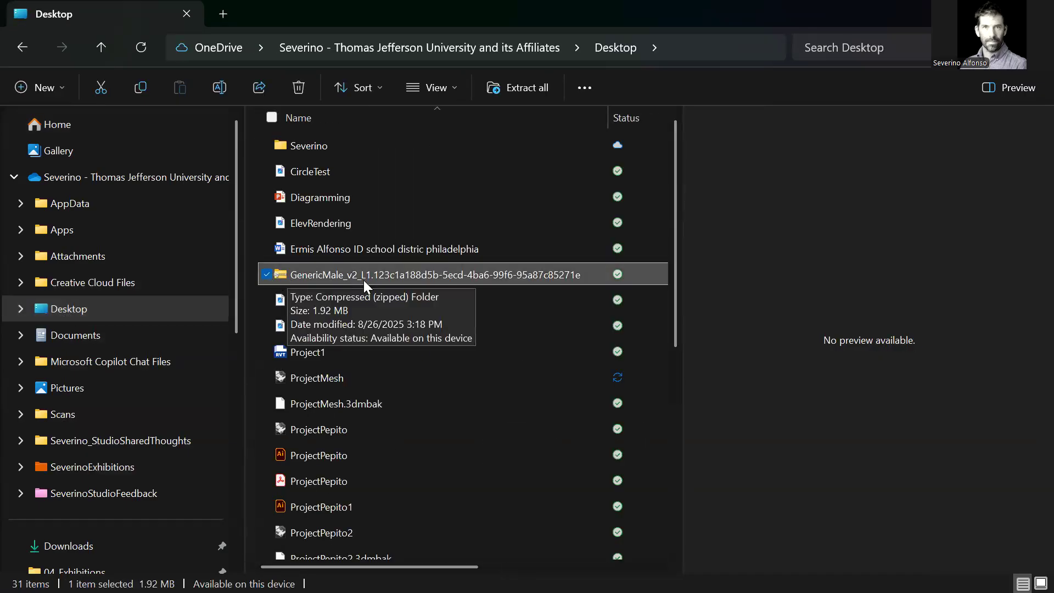
{"action": "double_click", "coordinate": [381, 272]}
{"action": "left_click", "coordinate": [343, 150]}
{"action": "double_click", "coordinate": [342, 150]}
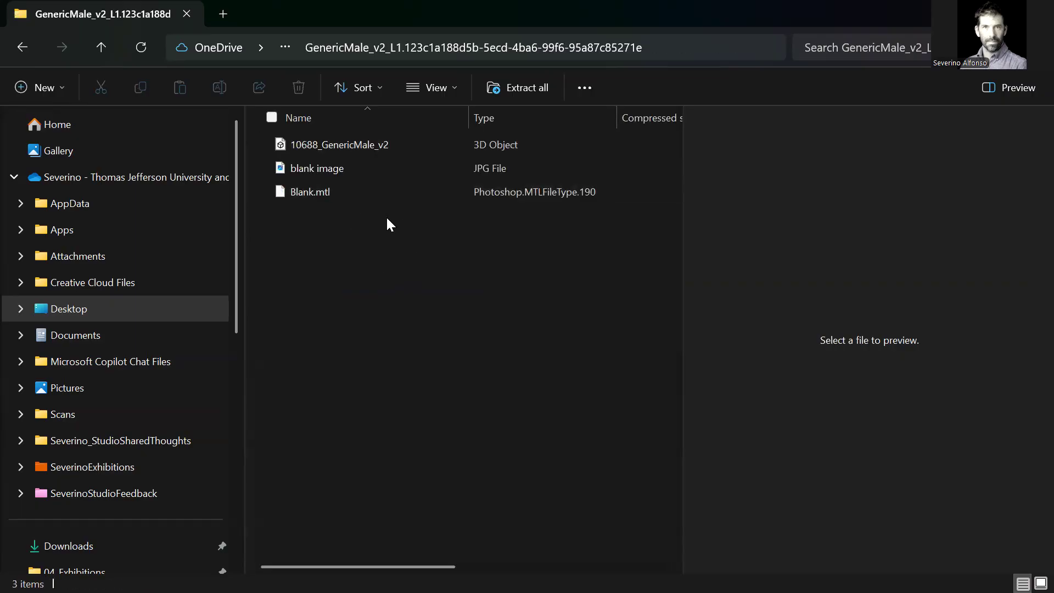
Step: Return to the Desktop folder, examine the zipped GenericMale_v2_L1 contents once more, and go back out to the archive
{"action": "left_click", "coordinate": [22, 47]}
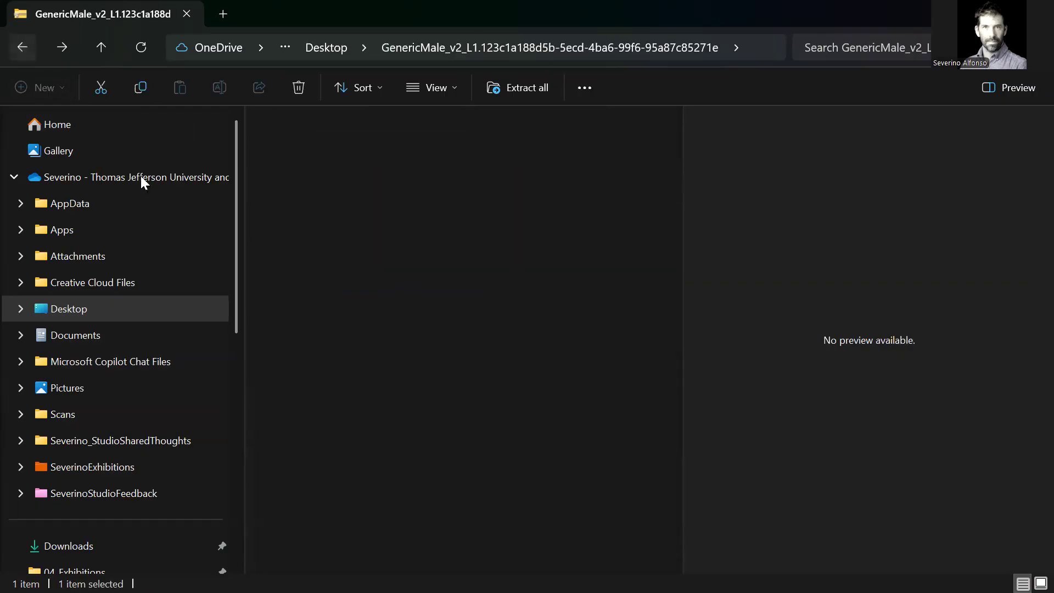
{"action": "key", "text": "alt+Left"}
{"action": "right_click", "coordinate": [310, 275]}
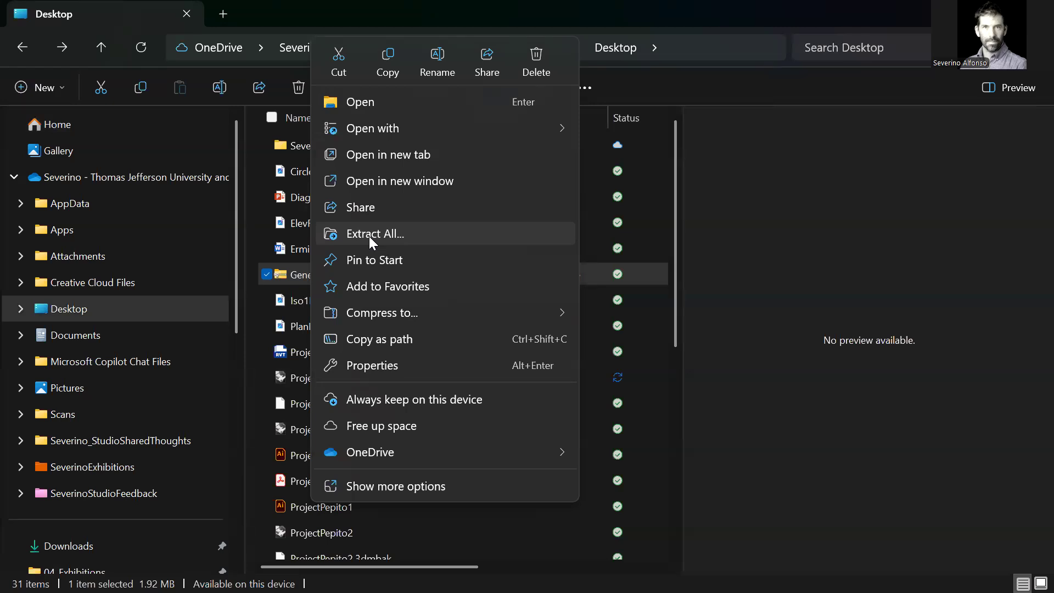
{"action": "left_click", "coordinate": [298, 275]}
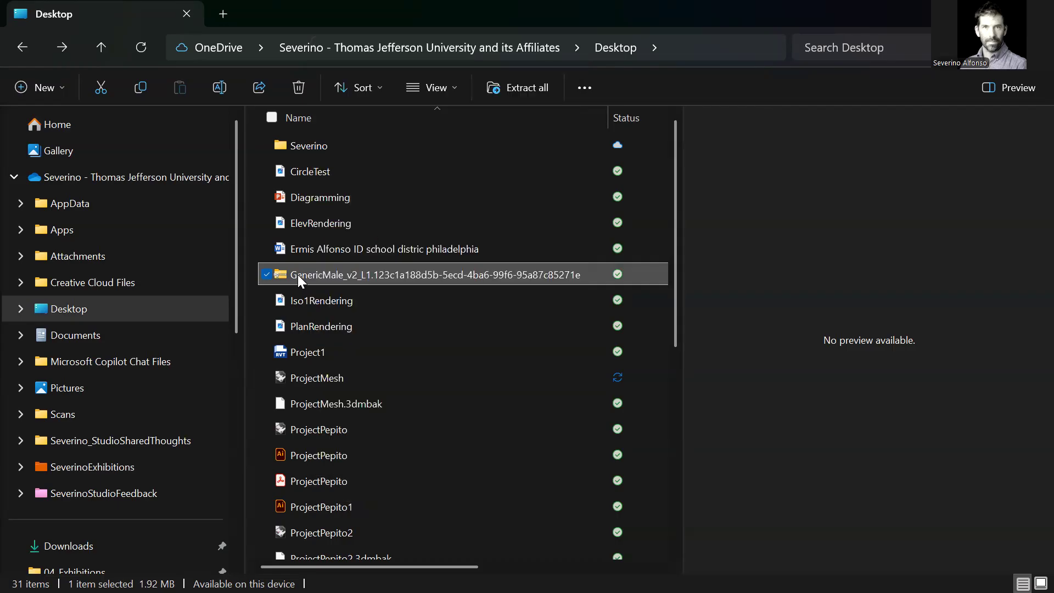
{"action": "double_click", "coordinate": [297, 275]}
{"action": "double_click", "coordinate": [334, 146]}
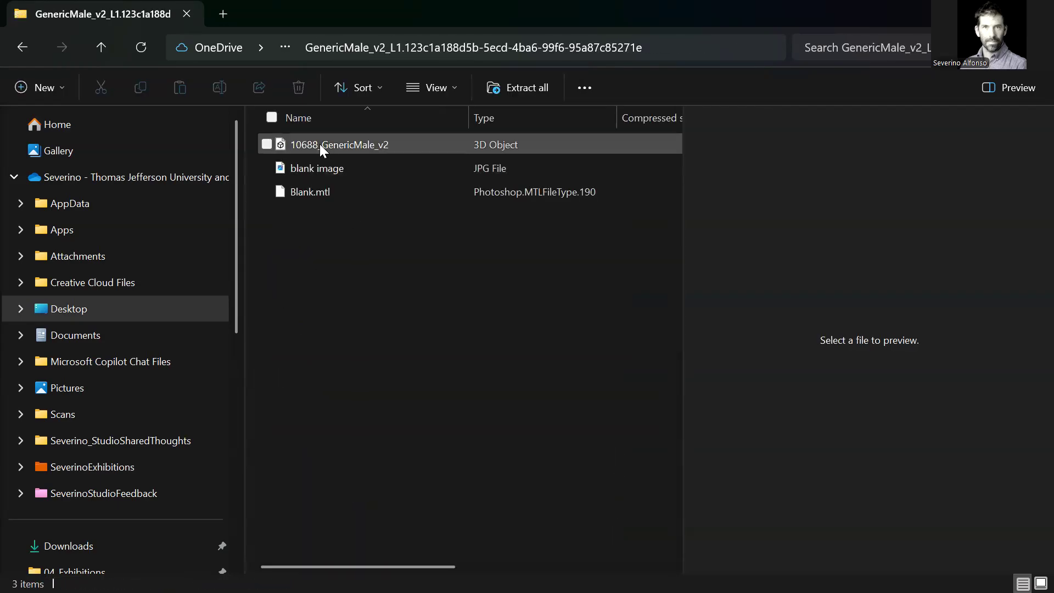
{"action": "left_click", "coordinate": [25, 49]}
{"action": "left_click", "coordinate": [25, 48]}
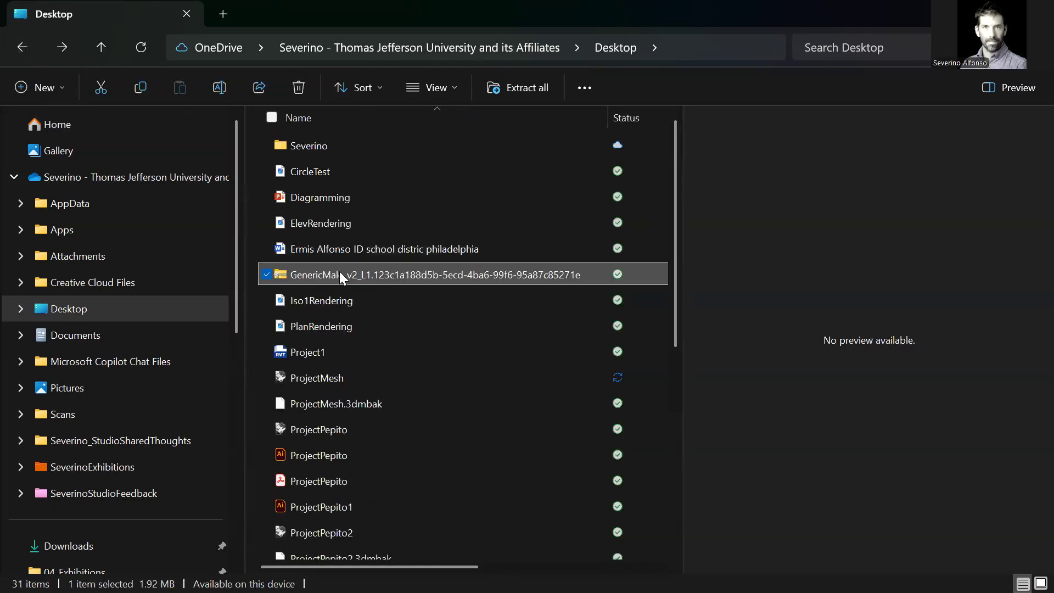
Step: Extract the whole GenericMale_v2_L1 zip to the suggested folder on the Desktop
{"action": "right_click", "coordinate": [339, 274]}
{"action": "left_click", "coordinate": [416, 235]}
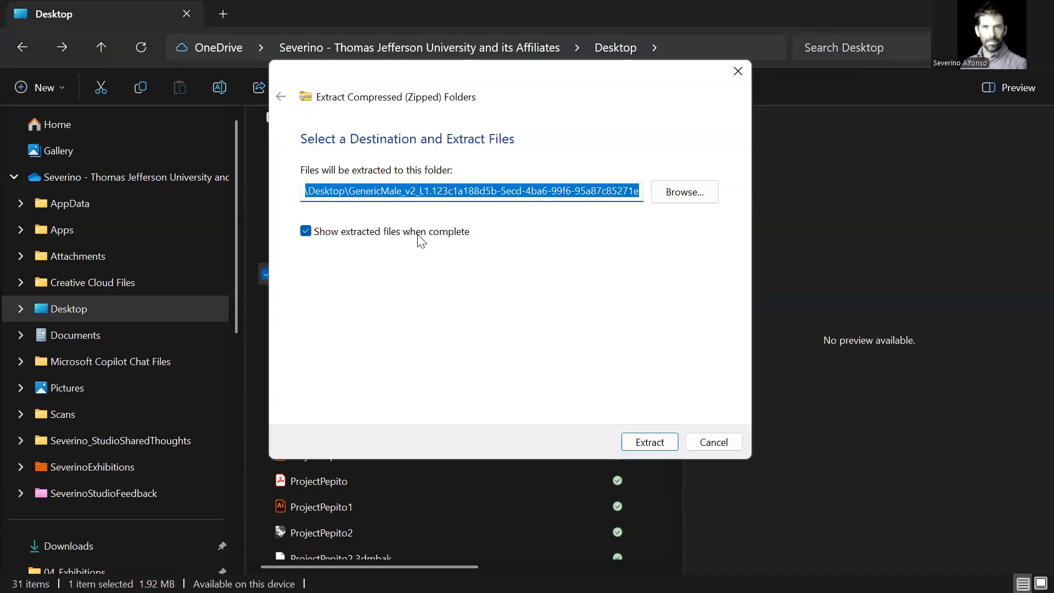
{"action": "left_click", "coordinate": [666, 439]}
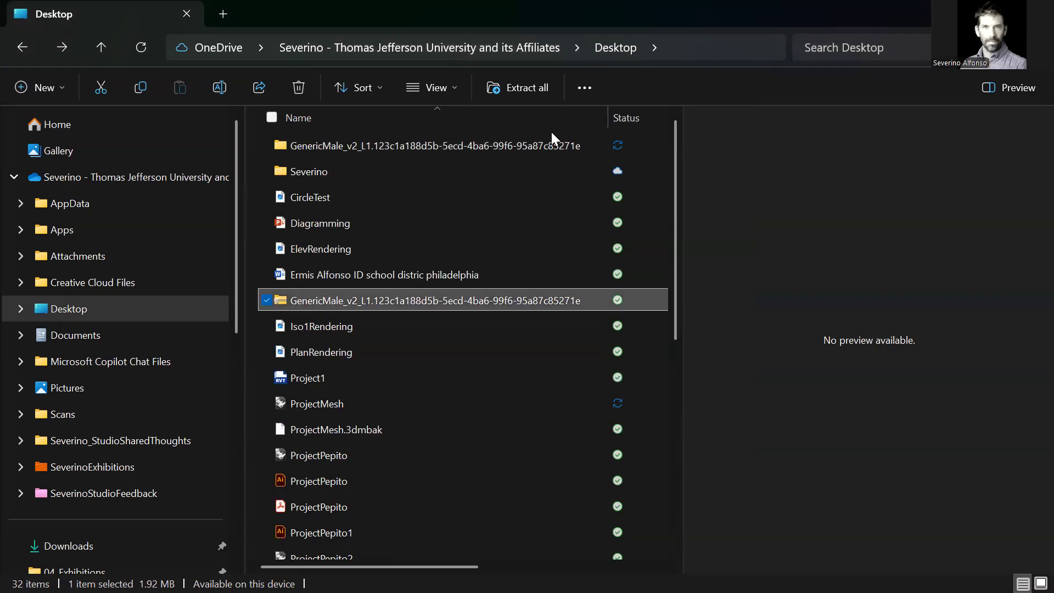
Step: Open the extracted GenericMale_v2_L1 folder and its subfolder, and select the 10688_GenericMale_v2 object file
{"action": "left_click", "coordinate": [366, 150]}
{"action": "double_click", "coordinate": [366, 149]}
{"action": "double_click", "coordinate": [318, 147]}
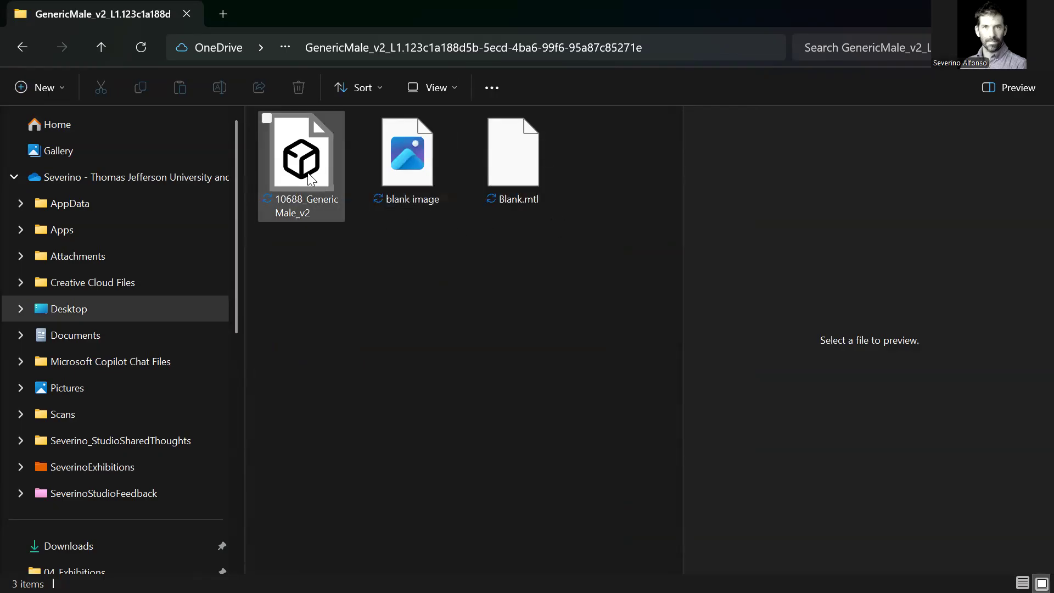
{"action": "left_click", "coordinate": [335, 162]}
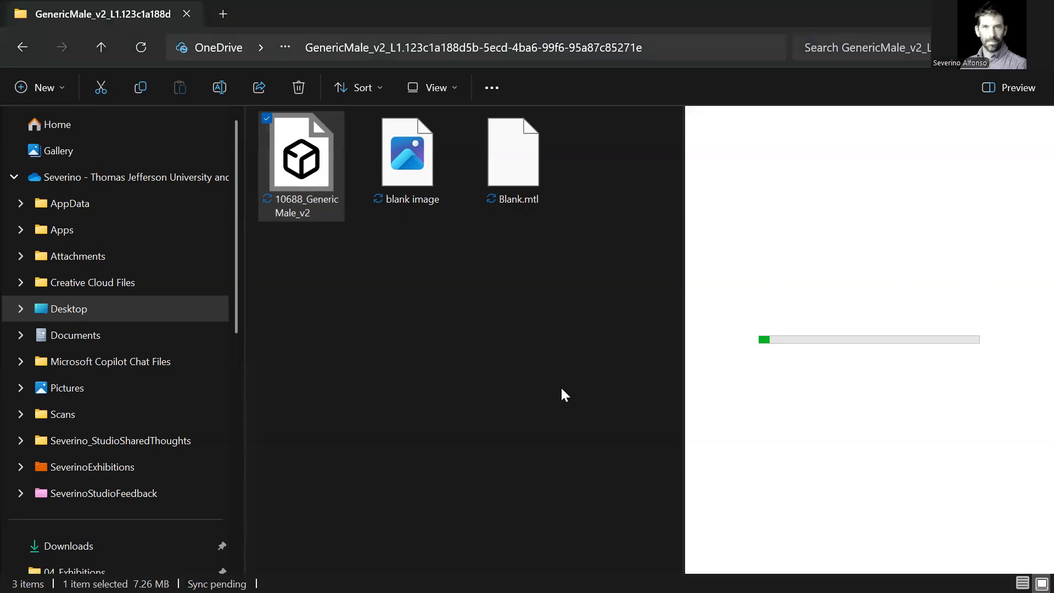
Step: Switch to Rhino and import the 10688_GenericMale_v2 OBJ file, keeping the offered OBJ import options
{"action": "key", "text": "alt+Tab"}
{"action": "scroll", "coordinate": [559, 352], "scroll_direction": "down", "scroll_amount": 5}
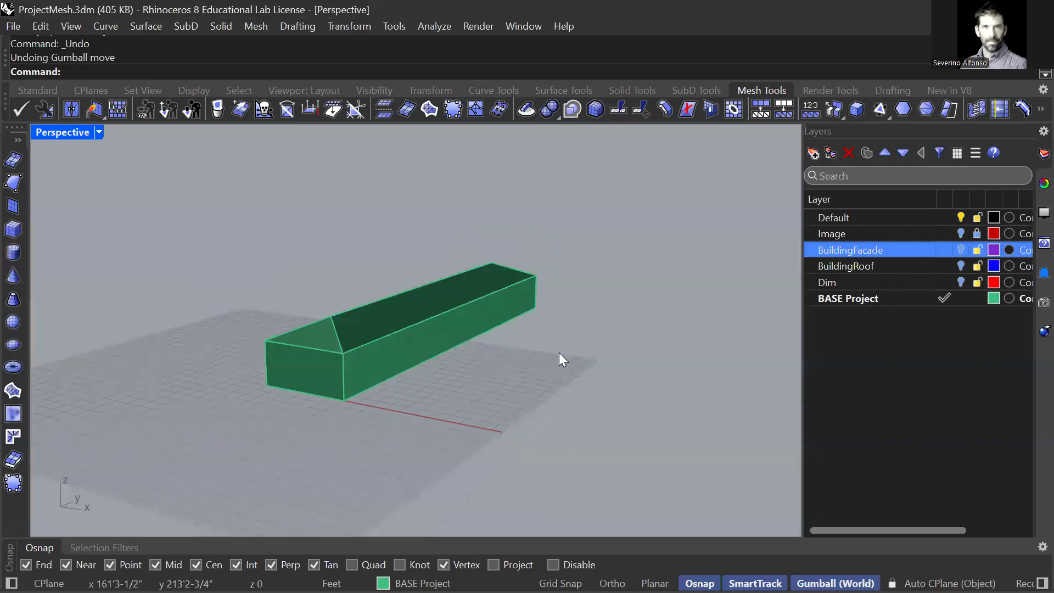
{"action": "right_click_drag", "start_coordinate": [588, 390], "coordinate": [550, 384], "text": "shift"}
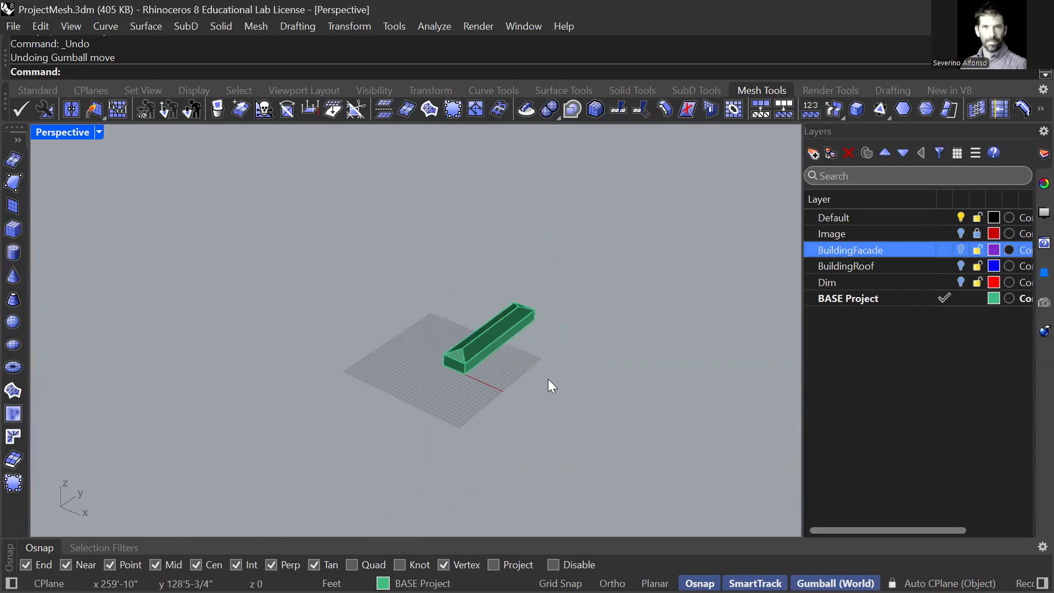
{"action": "type", "text": "Import"}
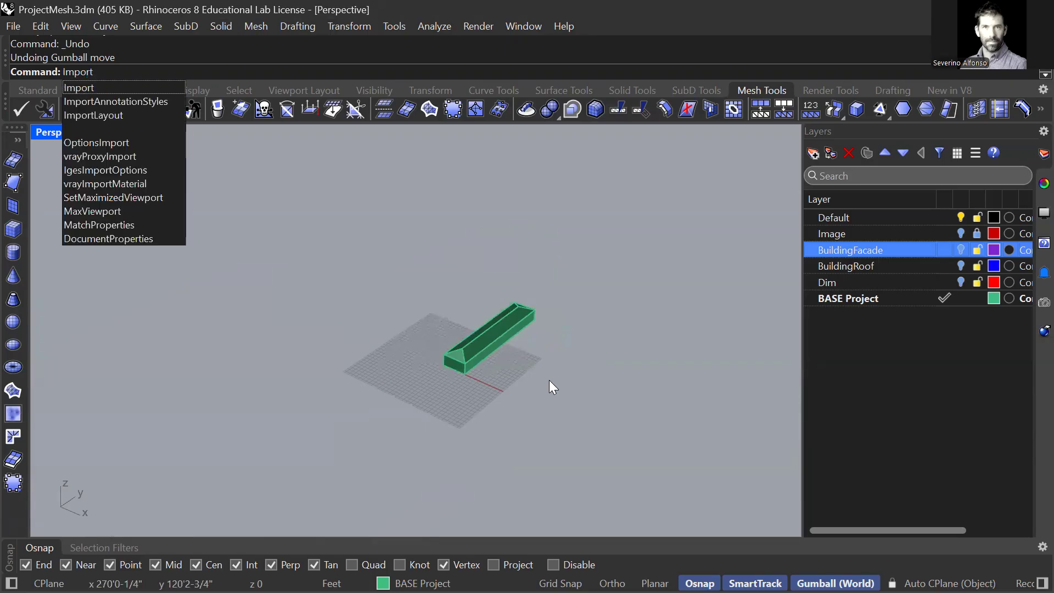
{"action": "key", "text": "Return"}
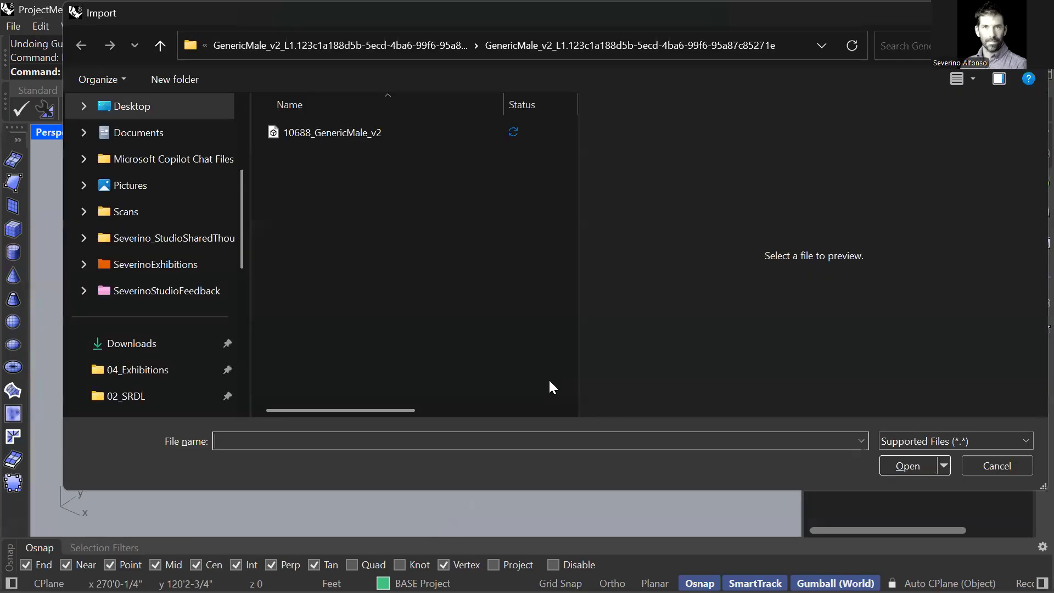
{"action": "left_click", "coordinate": [351, 133]}
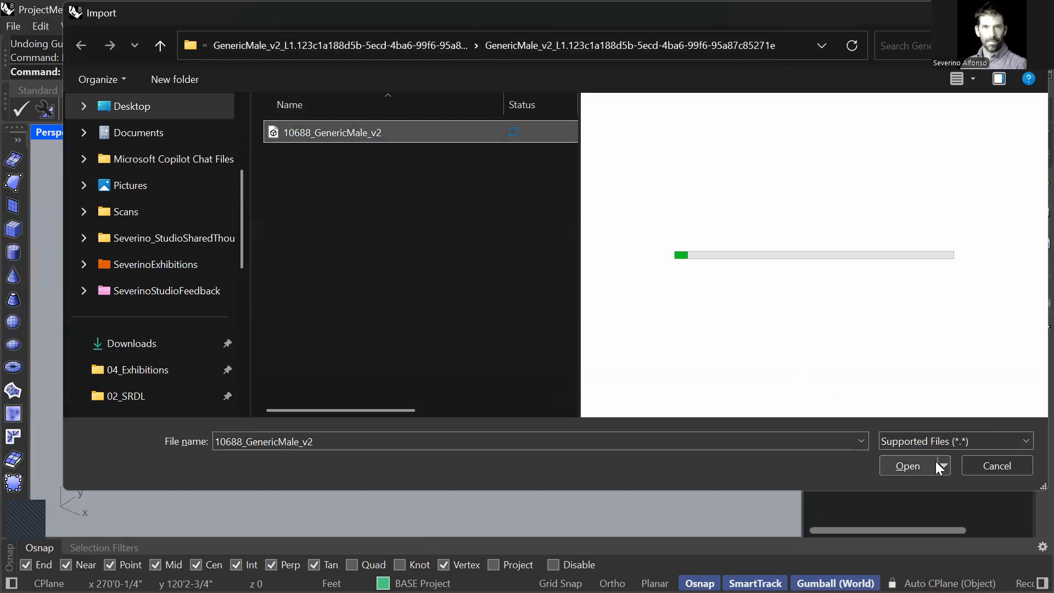
{"action": "left_click", "coordinate": [902, 466]}
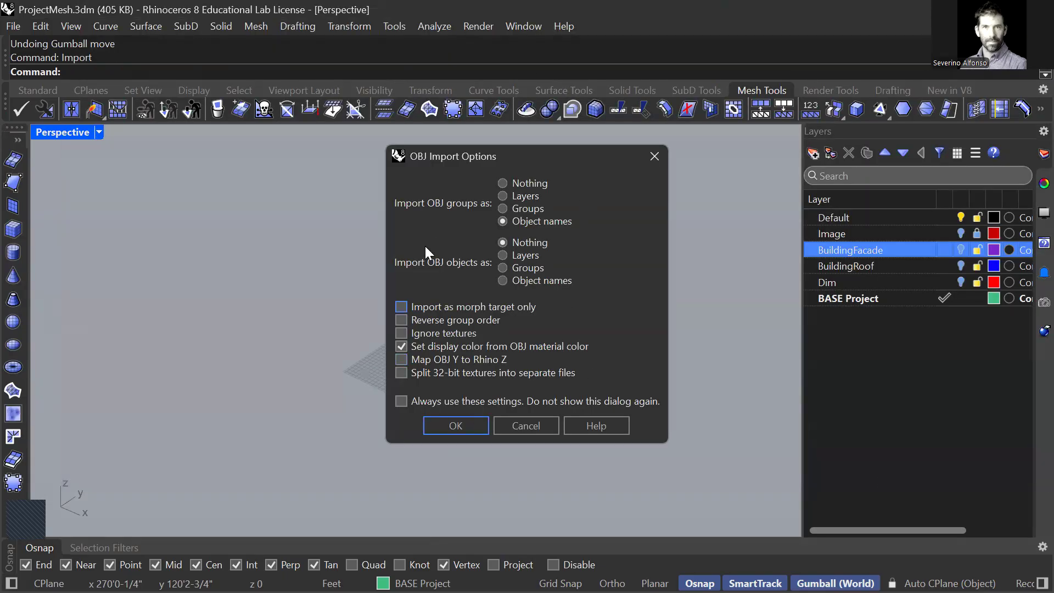
{"action": "left_click_drag", "start_coordinate": [495, 157], "coordinate": [318, 147]}
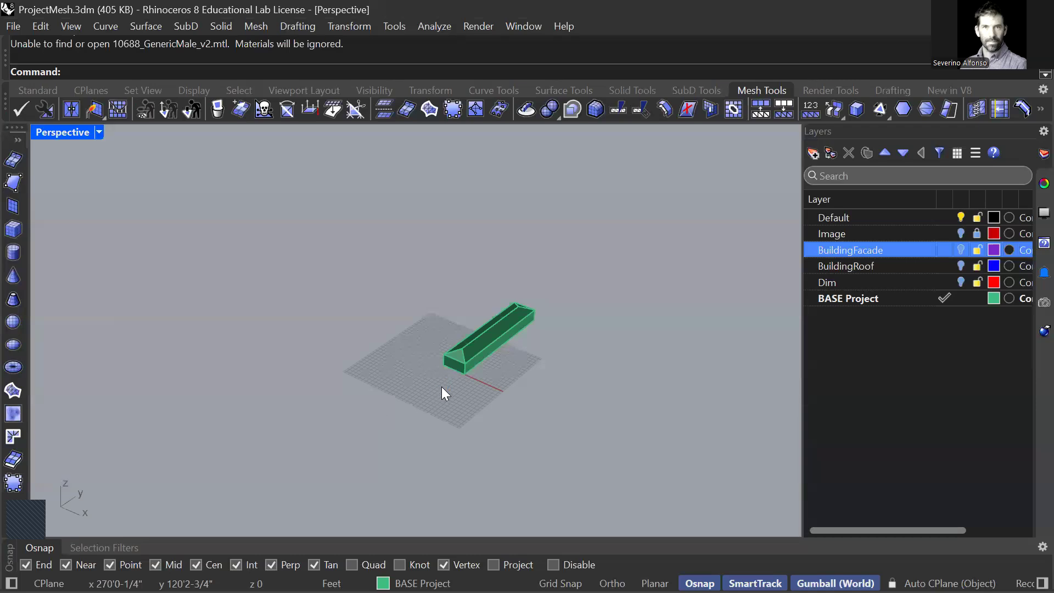
Step: Move the imported human mesh along the X axis away from the building, then deselect it
{"action": "scroll", "coordinate": [478, 340], "scroll_direction": "up", "scroll_amount": 5}
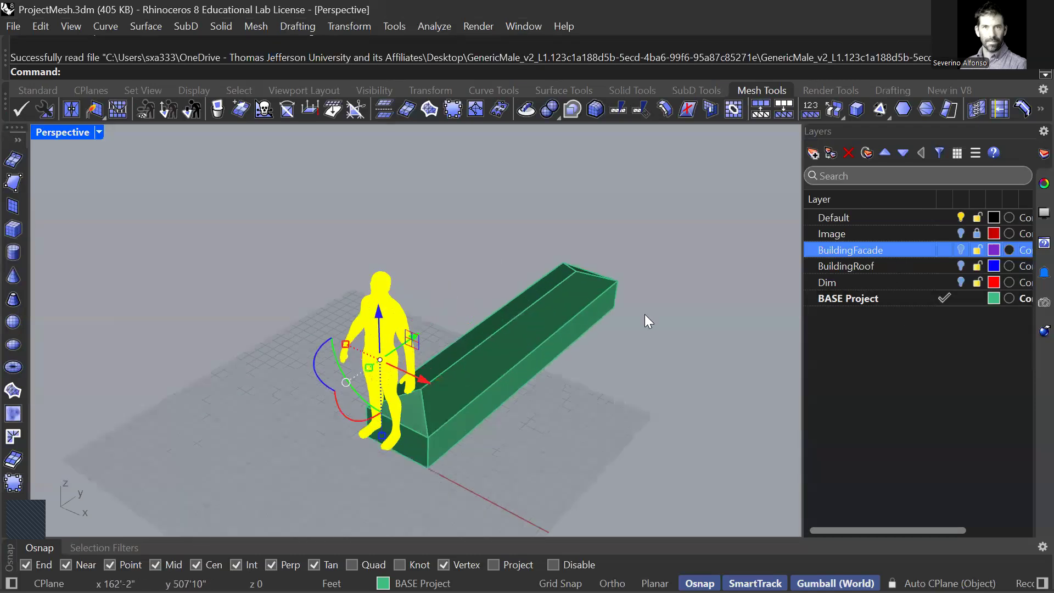
{"action": "left_click_drag", "start_coordinate": [425, 380], "coordinate": [283, 315]}
{"action": "left_click", "coordinate": [246, 450]}
Step: Examine the mesh faces on the human figure's torso, legs and hands up close
{"action": "scroll", "coordinate": [251, 314], "scroll_direction": "up", "scroll_amount": 8}
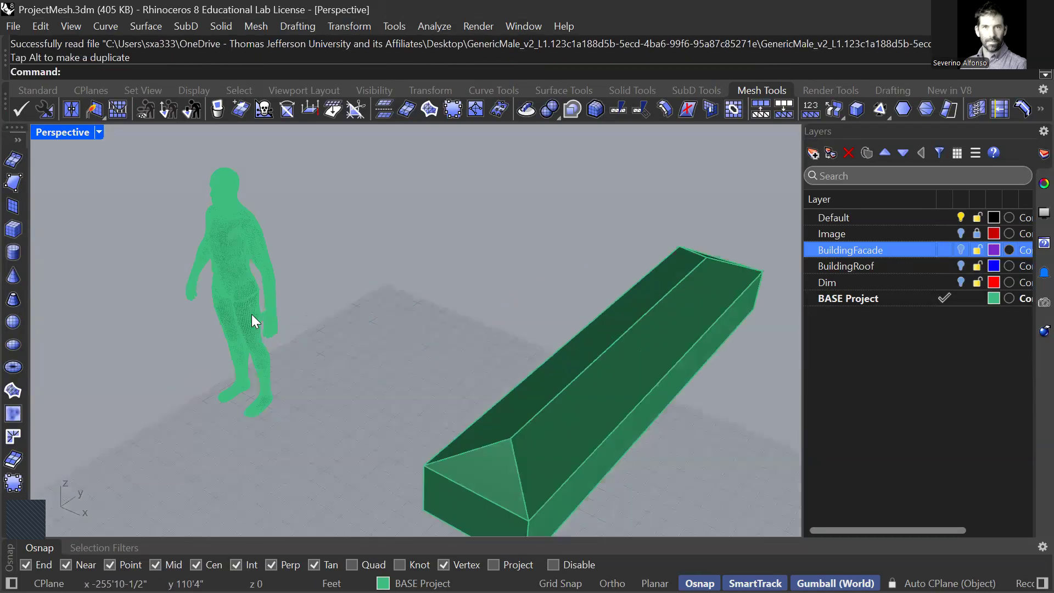
{"action": "scroll", "coordinate": [227, 355], "scroll_direction": "up", "scroll_amount": 2}
{"action": "right_click_drag", "start_coordinate": [227, 354], "coordinate": [275, 317]}
{"action": "scroll", "coordinate": [175, 320], "scroll_direction": "down", "scroll_amount": 4}
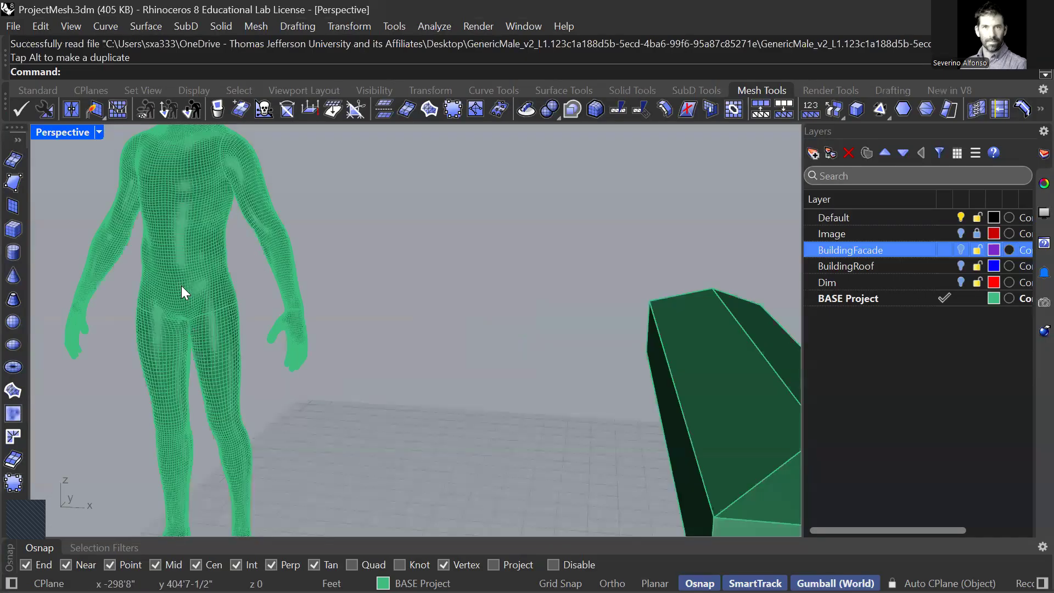
{"action": "left_click", "coordinate": [181, 286]}
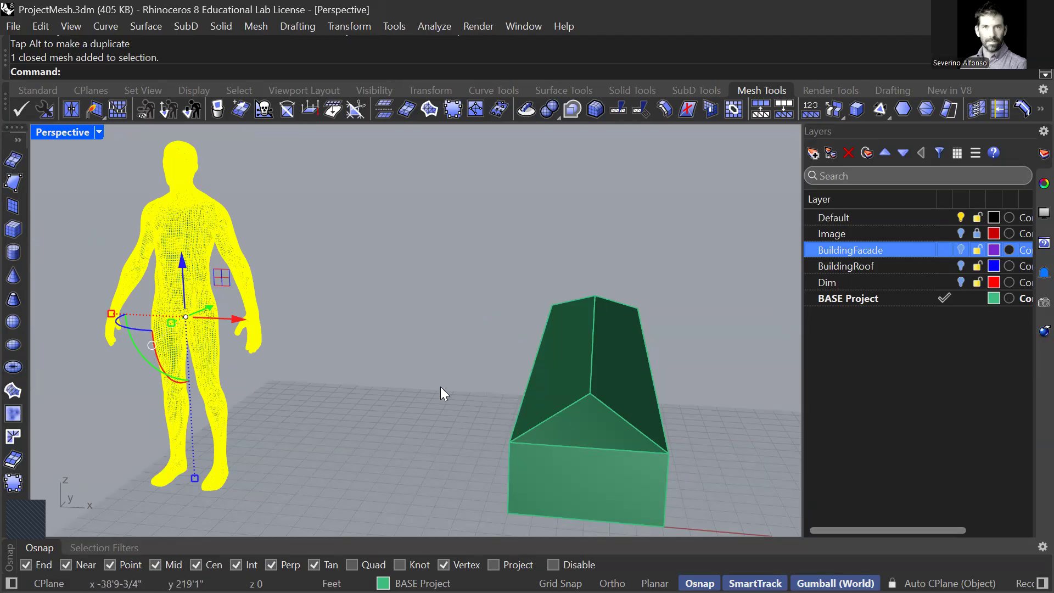
{"action": "left_click", "coordinate": [261, 370]}
{"action": "right_click_drag", "start_coordinate": [261, 370], "coordinate": [235, 378]}
{"action": "scroll", "coordinate": [141, 377], "scroll_direction": "up", "scroll_amount": 6}
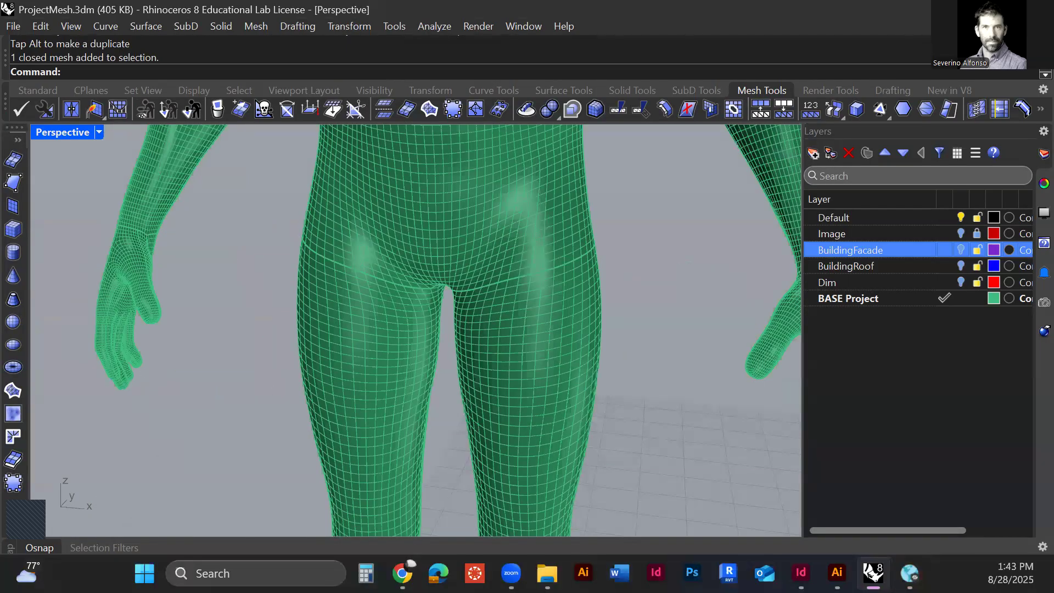
{"action": "right_click_drag", "start_coordinate": [235, 328], "coordinate": [286, 315]}
{"action": "scroll", "coordinate": [293, 427], "scroll_direction": "up", "scroll_amount": 5}
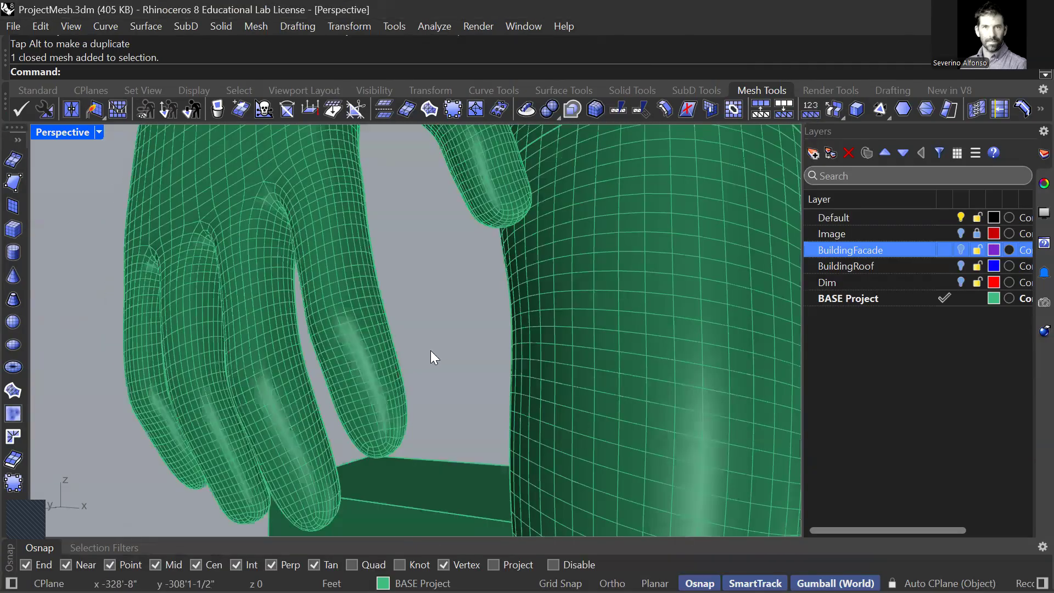
{"action": "scroll", "coordinate": [364, 366], "scroll_direction": "down", "scroll_amount": 6}
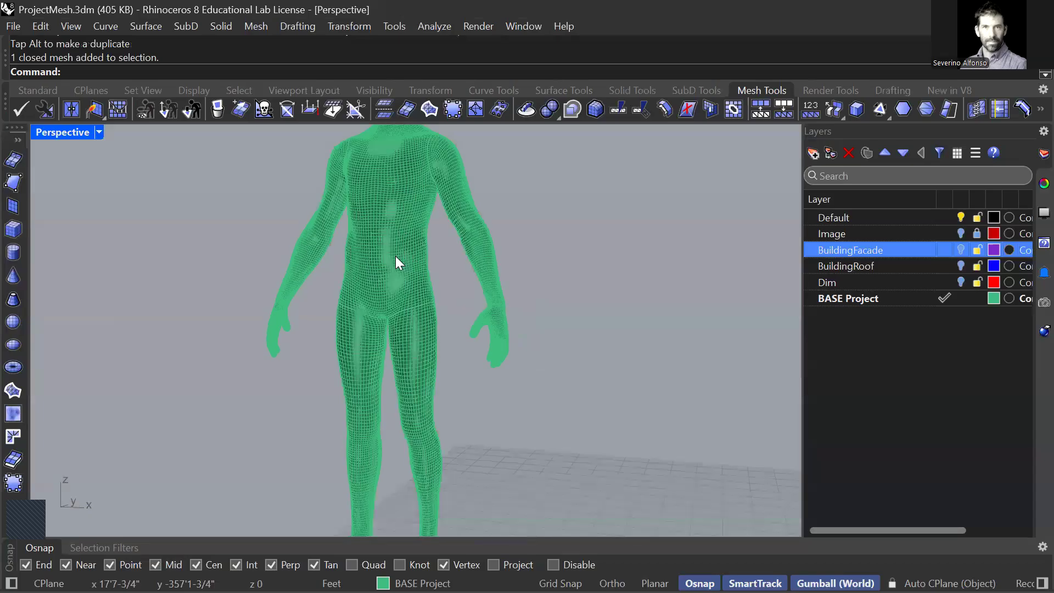
Step: Examine the mesh density on the figure's head and face, and compare the whole figure with the building
{"action": "scroll", "coordinate": [340, 274], "scroll_direction": "up", "scroll_amount": 5}
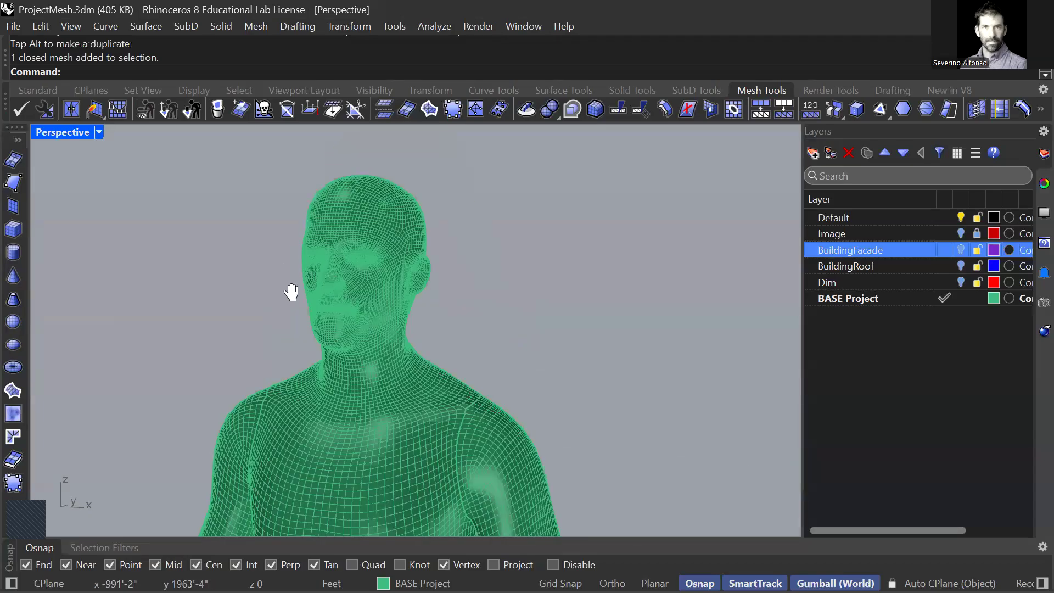
{"action": "scroll", "coordinate": [291, 292], "scroll_direction": "up", "scroll_amount": 4}
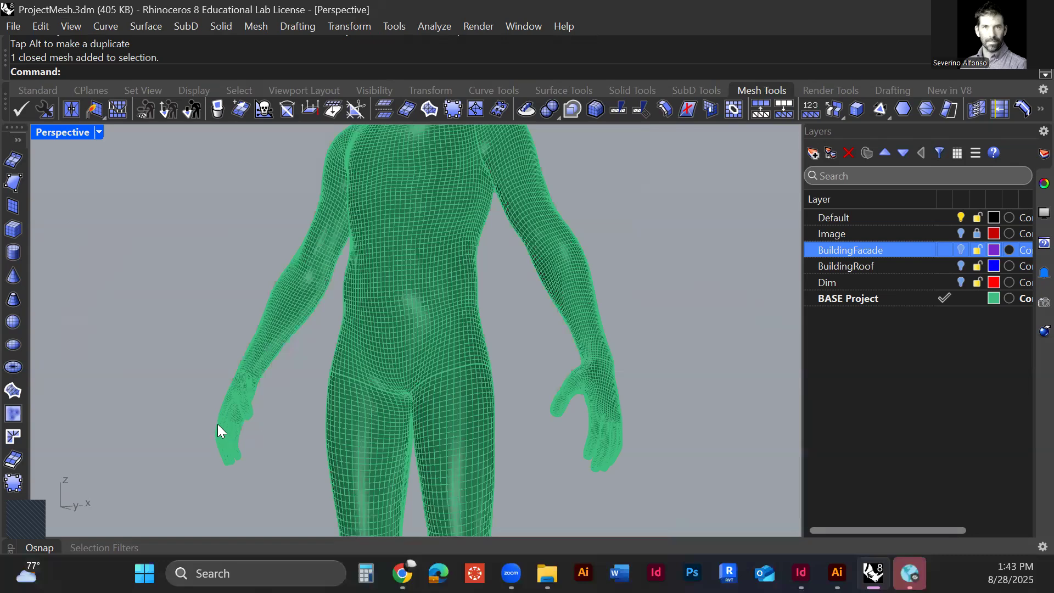
{"action": "scroll", "coordinate": [228, 413], "scroll_direction": "up", "scroll_amount": 2}
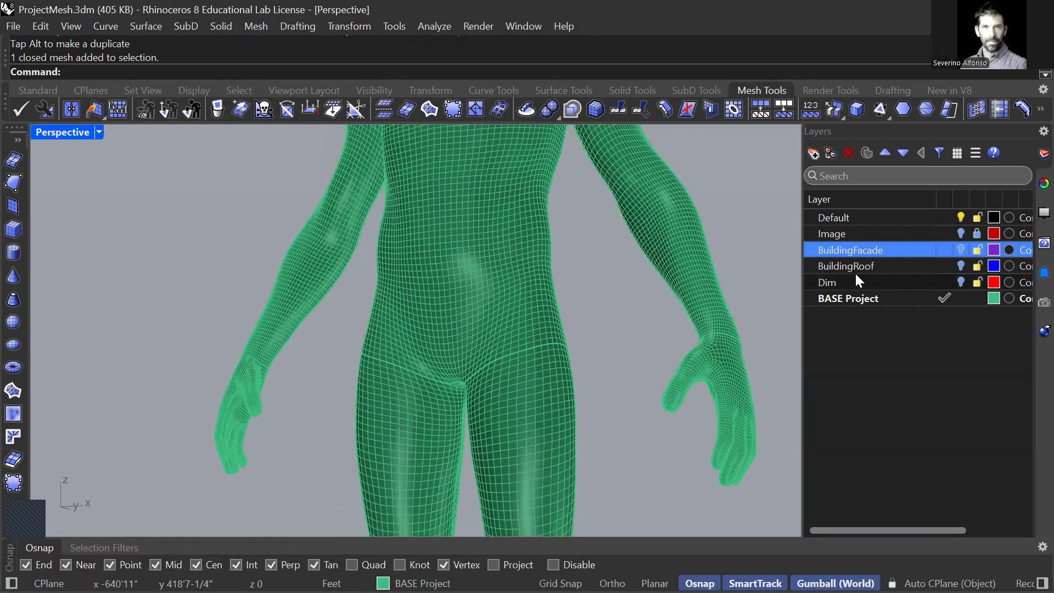
{"action": "right_click_drag", "start_coordinate": [326, 280], "coordinate": [317, 322], "text": "shift"}
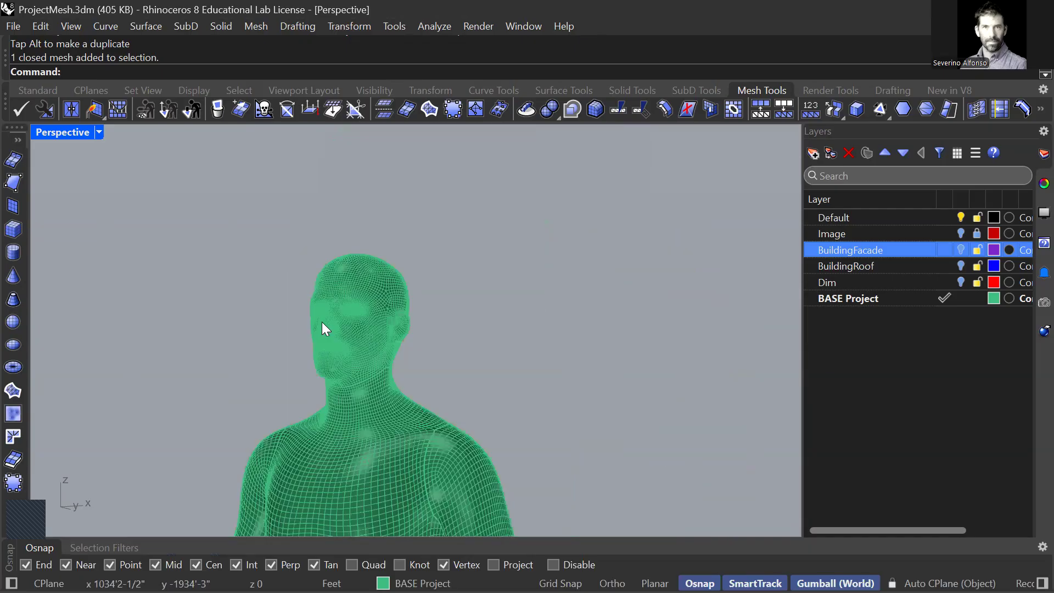
{"action": "scroll", "coordinate": [321, 324], "scroll_direction": "up", "scroll_amount": 3}
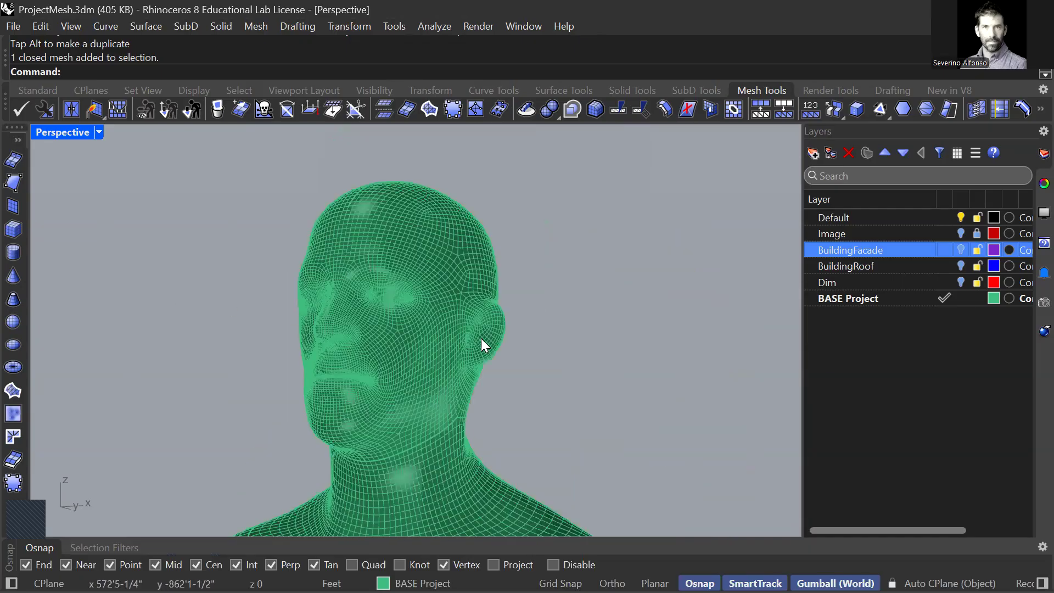
{"action": "scroll", "coordinate": [409, 323], "scroll_direction": "down", "scroll_amount": 5}
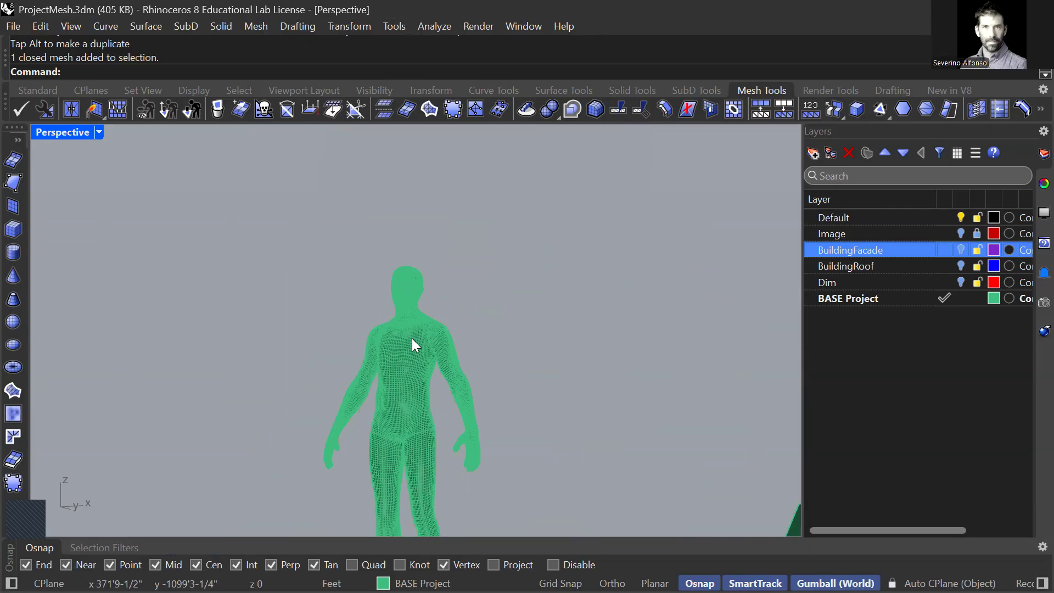
{"action": "right_click_drag", "start_coordinate": [488, 368], "coordinate": [461, 380], "text": "shift"}
{"action": "scroll", "coordinate": [476, 348], "scroll_direction": "down", "scroll_amount": 5}
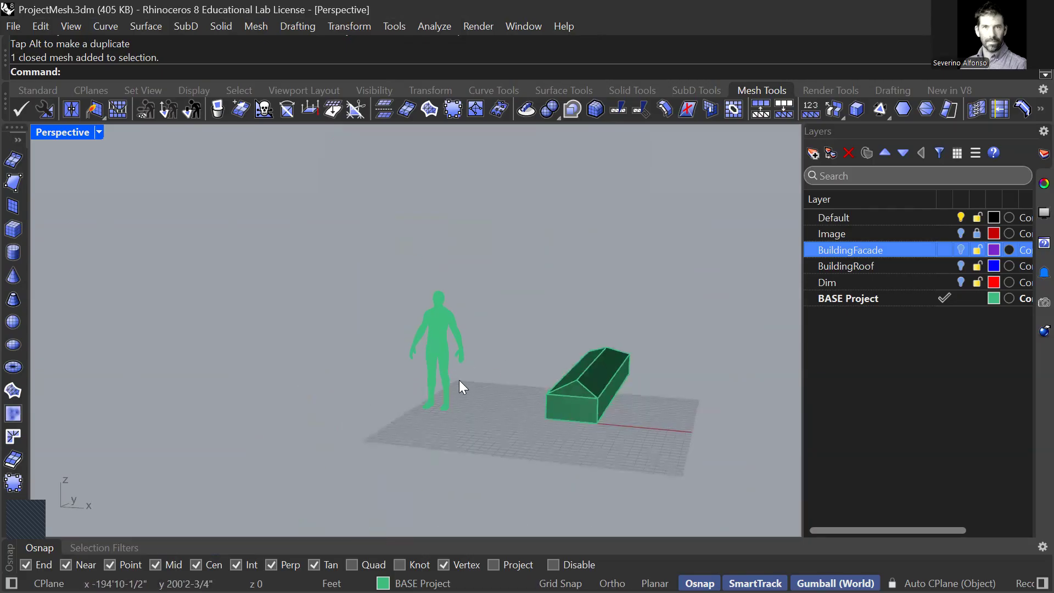
{"action": "scroll", "coordinate": [443, 322], "scroll_direction": "up", "scroll_amount": 5}
{"action": "scroll", "coordinate": [440, 317], "scroll_direction": "up", "scroll_amount": 2}
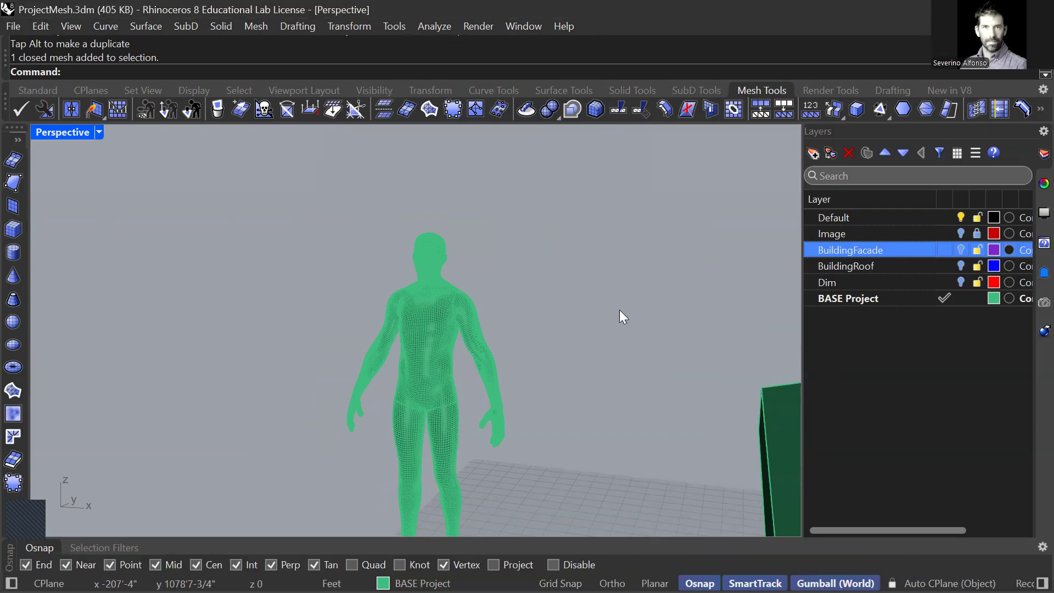
{"action": "right_click_drag", "start_coordinate": [620, 309], "coordinate": [574, 305]}
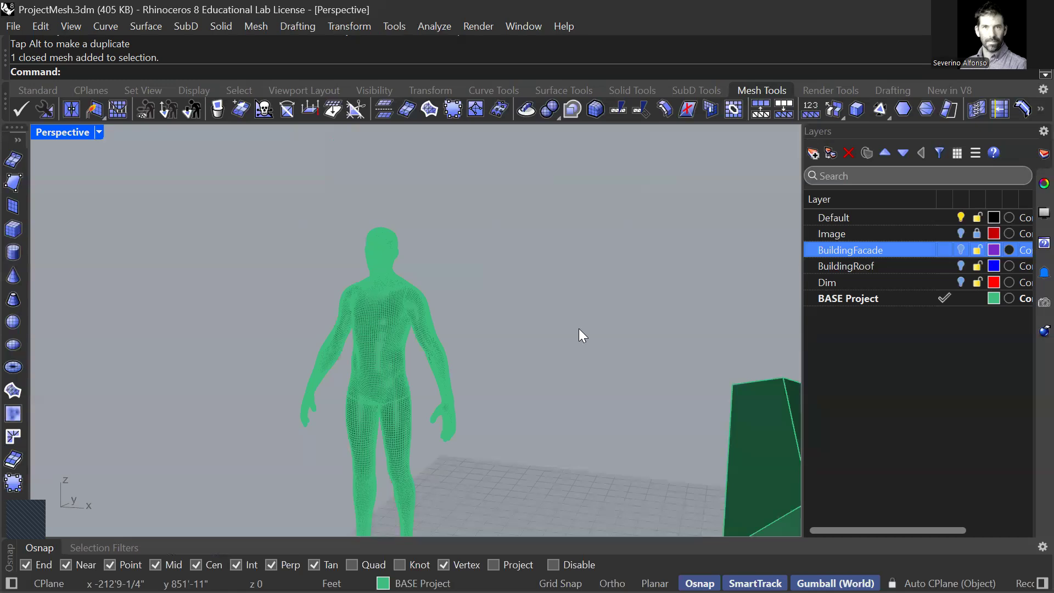
Step: Show the human mesh's head and shoulders in the Front view with the Shaded display mode
{"action": "key", "text": "ctrl+F1"}
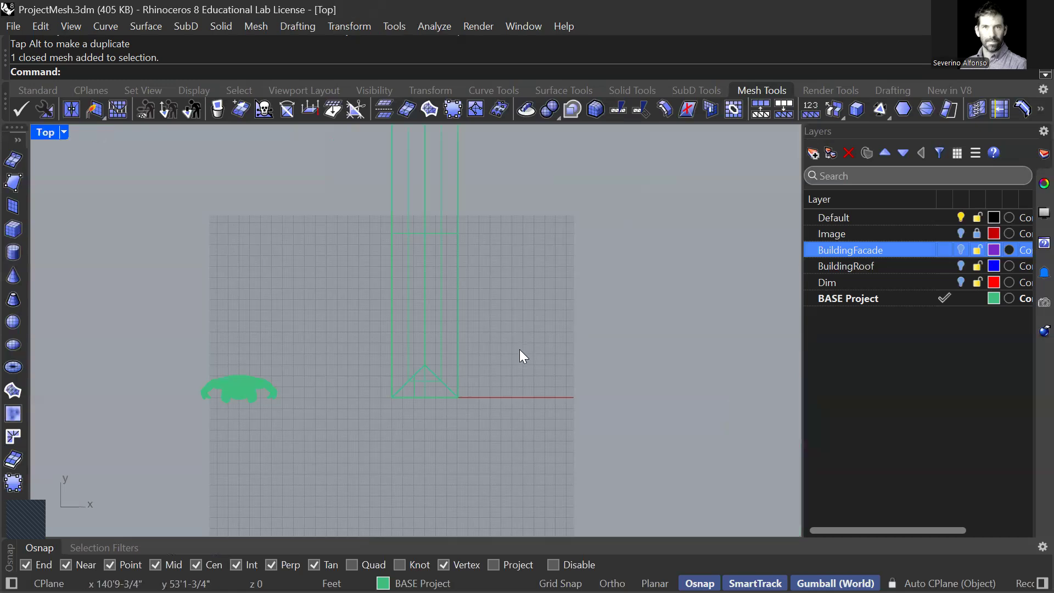
{"action": "key", "text": "ctrl+F2"}
{"action": "type", "text": "z"}
{"action": "key", "text": "Return"}
{"action": "type", "text": "s"}
{"action": "key", "text": "Return"}
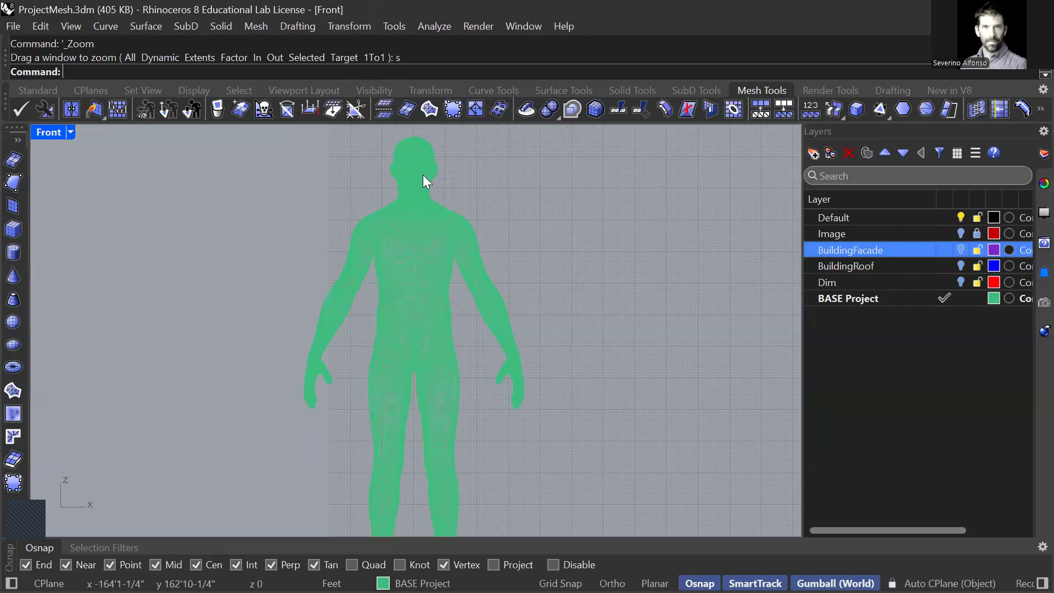
{"action": "scroll", "coordinate": [444, 234], "scroll_direction": "up", "scroll_amount": 3}
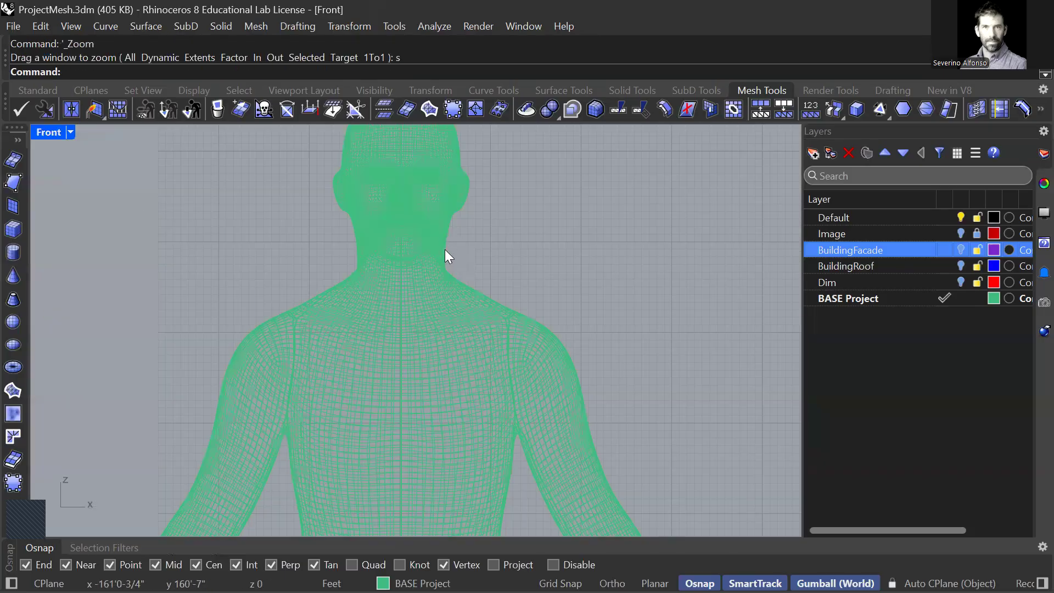
{"action": "right_click_drag", "start_coordinate": [437, 254], "coordinate": [440, 260]}
{"action": "key", "text": "ctrl+alt+s"}
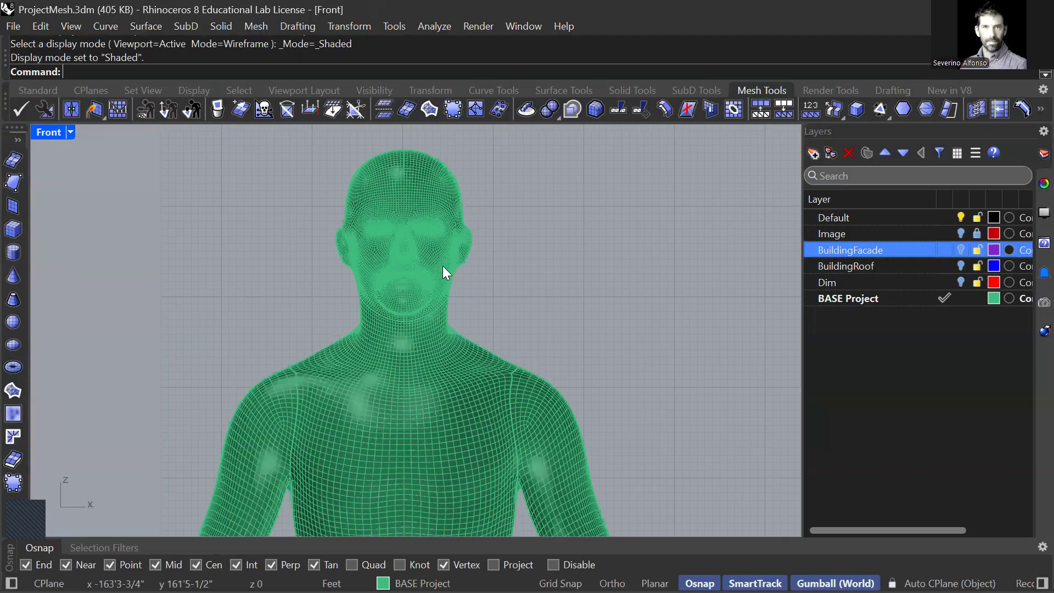
Step: Create a horizontal cut plane through the human mesh with CutPlane, just below the mouth
{"action": "type", "text": "CutPlane"}
{"action": "key", "text": "Return"}
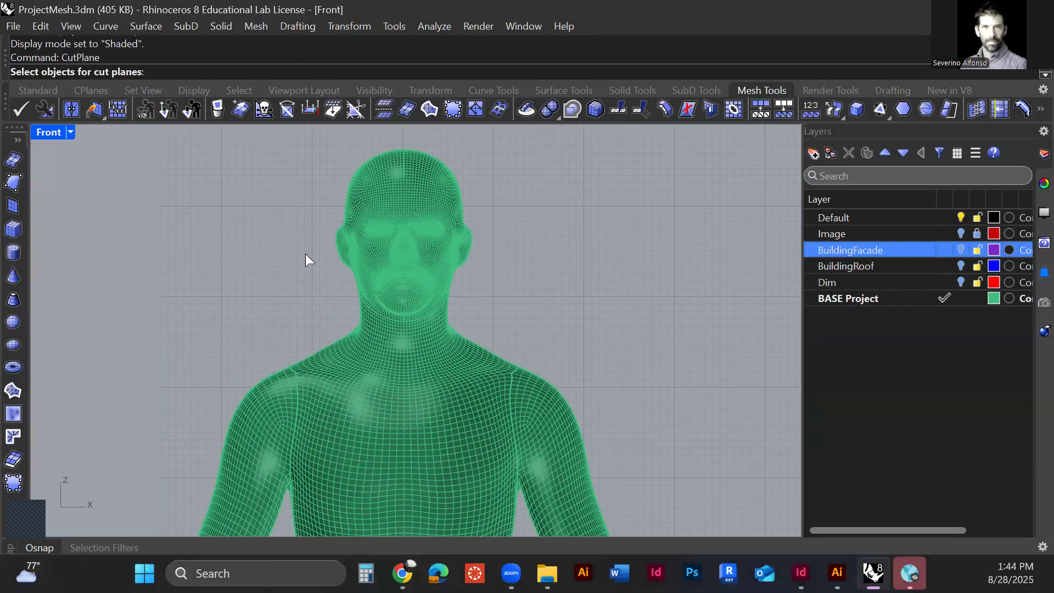
{"action": "left_click", "coordinate": [390, 284]}
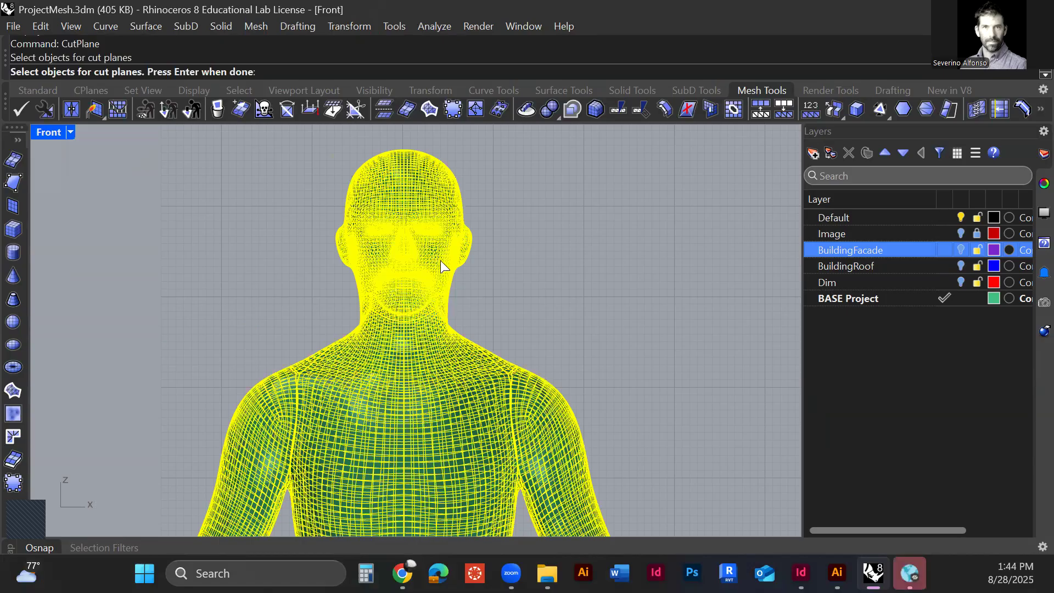
{"action": "key", "text": "Return"}
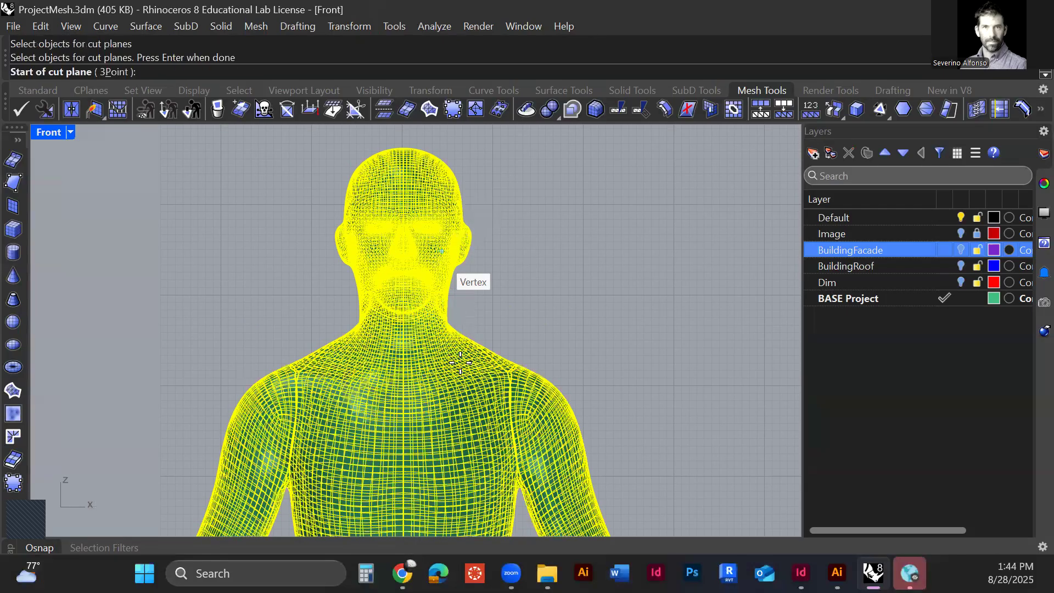
{"action": "scroll", "coordinate": [460, 362], "scroll_direction": "up", "scroll_amount": 3}
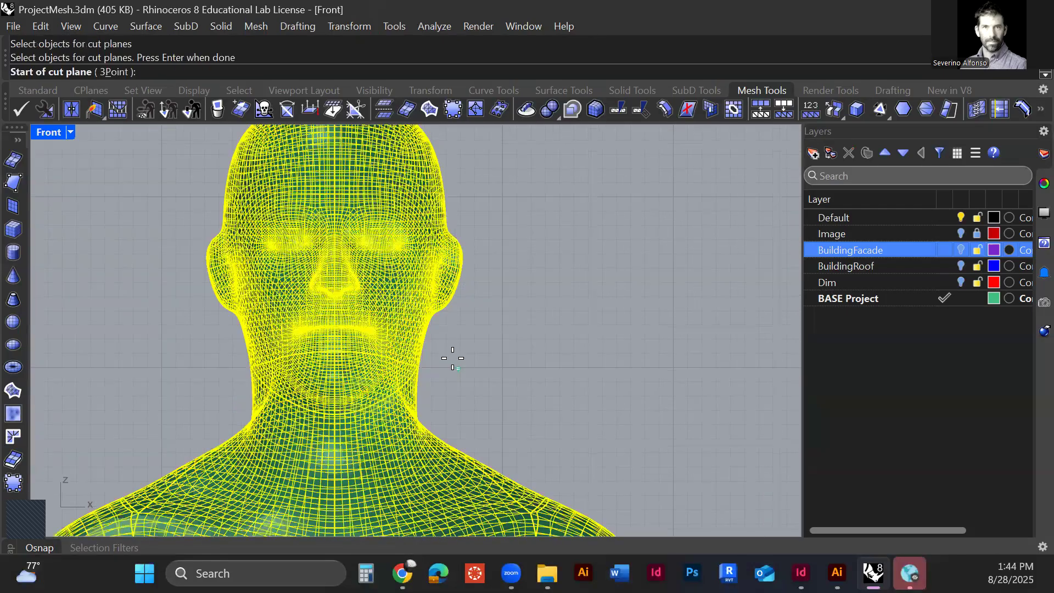
{"action": "left_click", "coordinate": [180, 352]}
{"action": "left_click", "coordinate": [195, 356]}
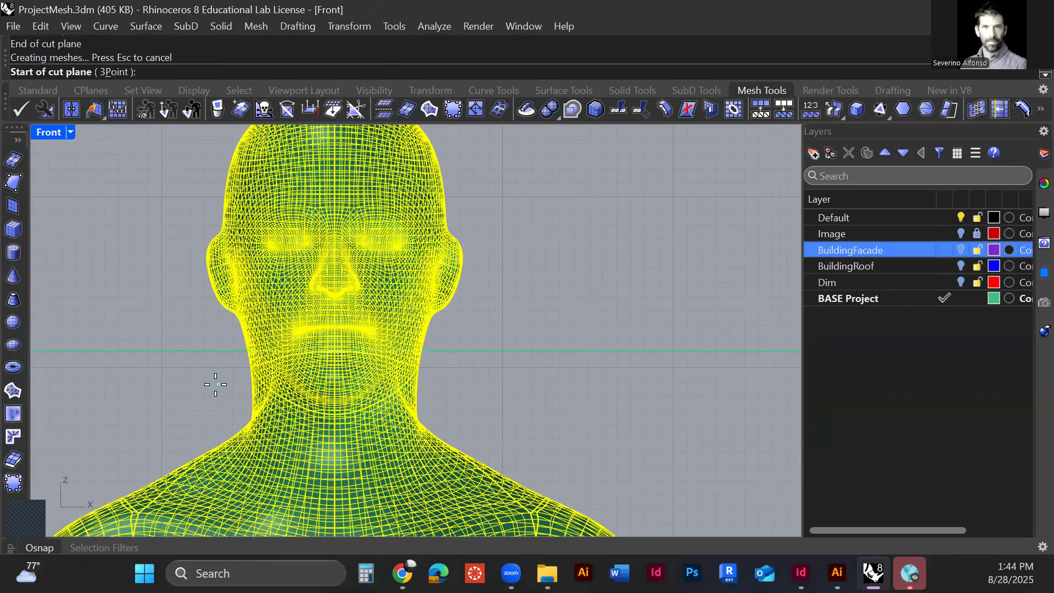
{"action": "key", "text": "Return"}
{"action": "scroll", "coordinate": [410, 367], "scroll_direction": "down", "scroll_amount": 3}
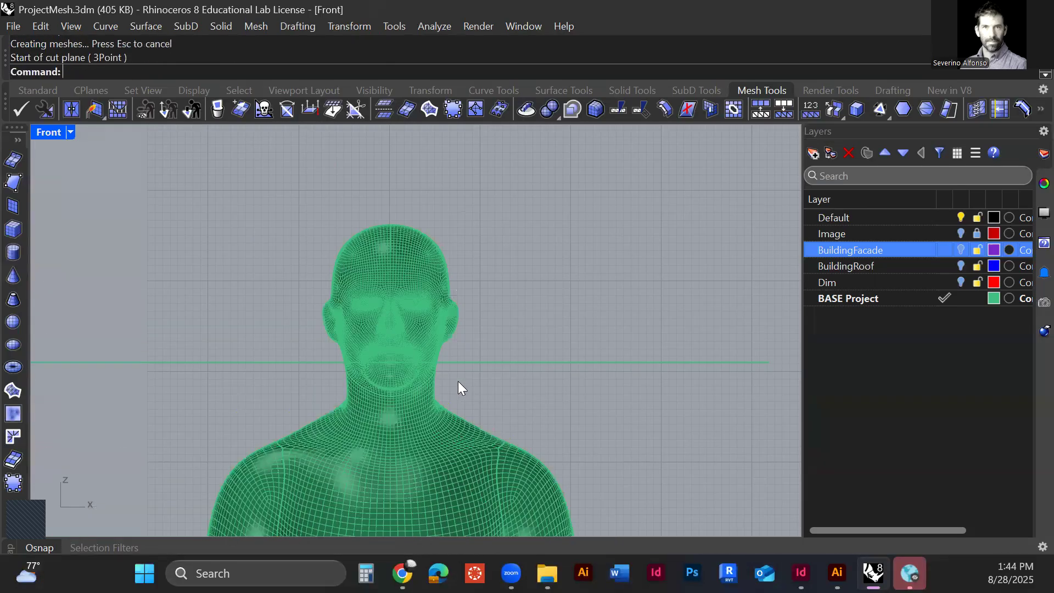
Step: Return to the Perspective view and examine where the cut plane crosses the figure's head
{"action": "key", "text": "ctrl+F4"}
{"action": "scroll", "coordinate": [412, 274], "scroll_direction": "up", "scroll_amount": 6}
{"action": "right_click_drag", "start_coordinate": [410, 275], "coordinate": [377, 308]}
{"action": "right_click_drag", "start_coordinate": [318, 292], "coordinate": [318, 267]}
{"action": "scroll", "coordinate": [356, 277], "scroll_direction": "up", "scroll_amount": 8}
{"action": "scroll", "coordinate": [366, 277], "scroll_direction": "down", "scroll_amount": 6}
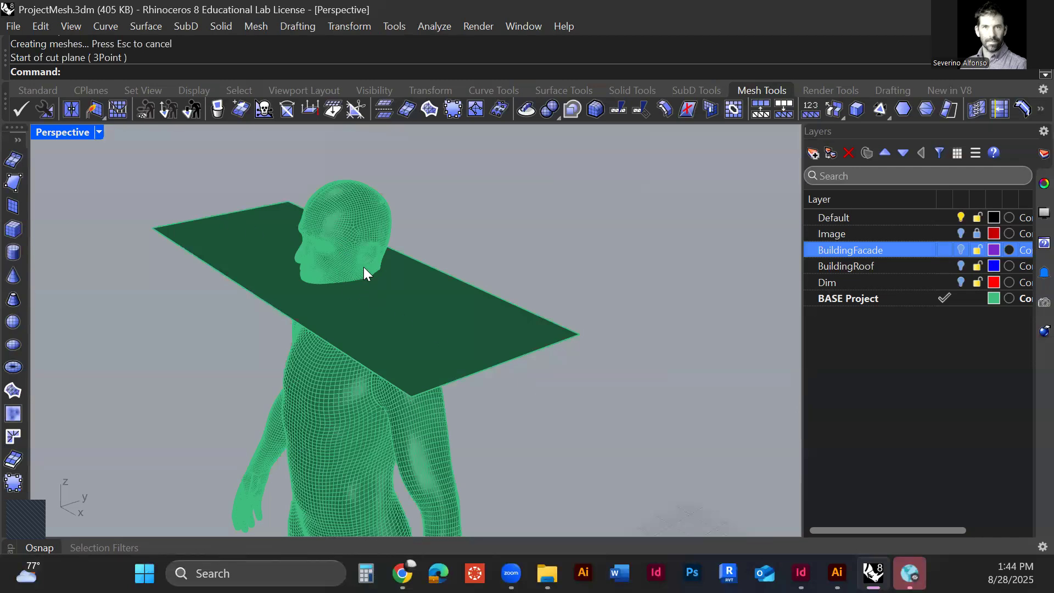
{"action": "scroll", "coordinate": [350, 256], "scroll_direction": "up", "scroll_amount": 3}
{"action": "scroll", "coordinate": [346, 352], "scroll_direction": "down", "scroll_amount": 3}
{"action": "right_click_drag", "start_coordinate": [353, 383], "coordinate": [381, 341]}
{"action": "type", "text": "Mesh"}
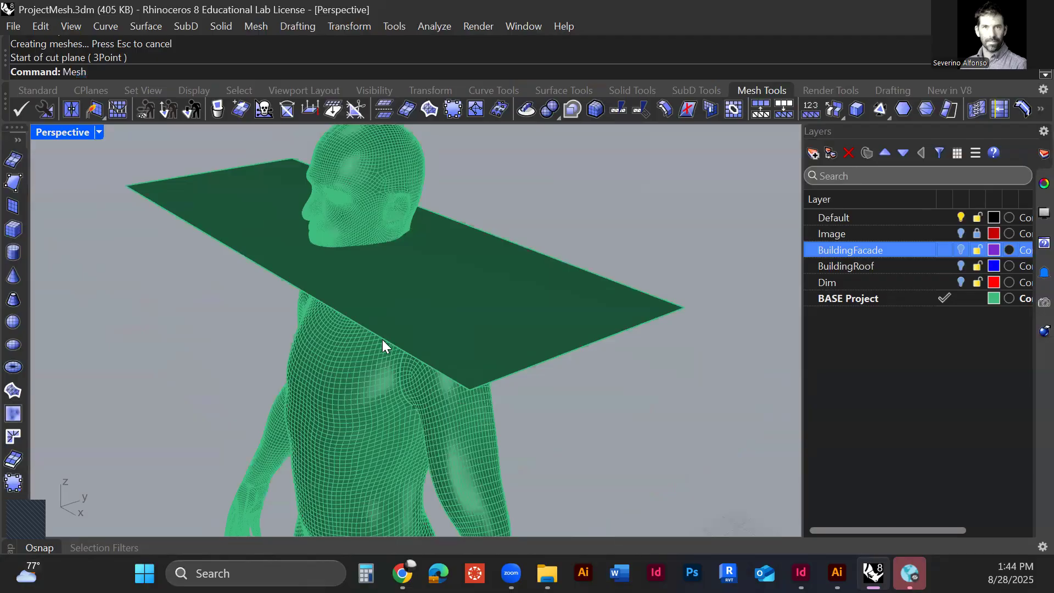
{"action": "type", "text": "Trim"}
{"action": "key", "text": "Return"}
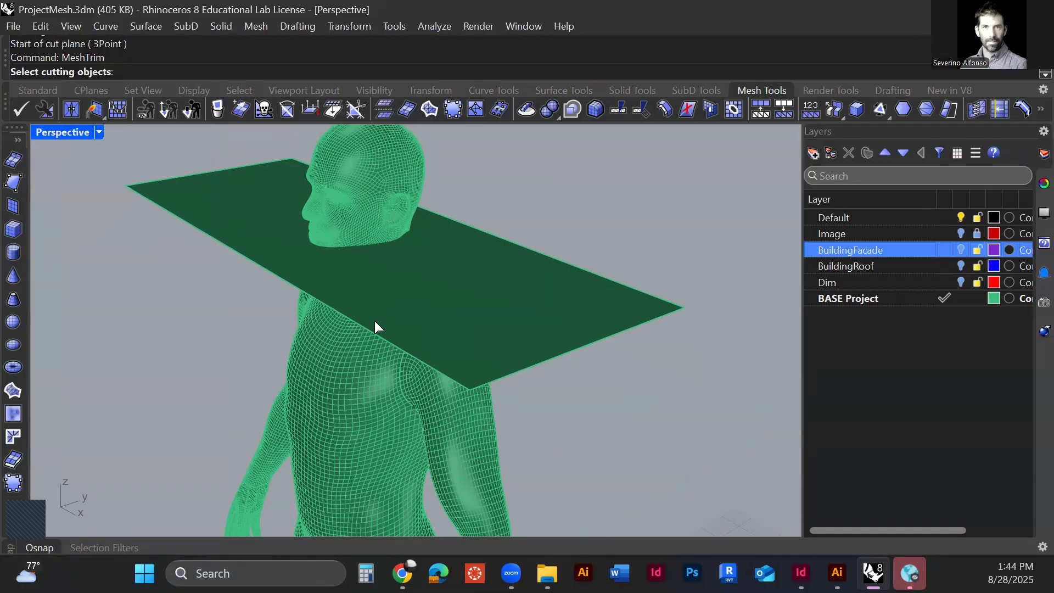
{"action": "left_click", "coordinate": [510, 339]}
{"action": "scroll", "coordinate": [589, 318], "scroll_direction": "down", "scroll_amount": 2}
{"action": "right_click_drag", "start_coordinate": [589, 319], "coordinate": [446, 360]}
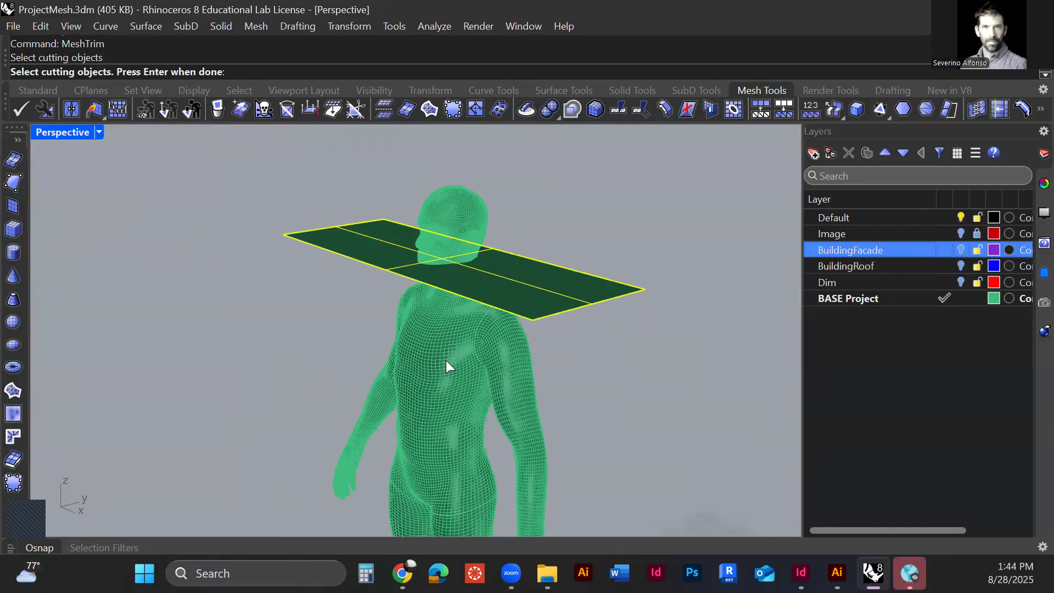
{"action": "left_click", "coordinate": [446, 360]}
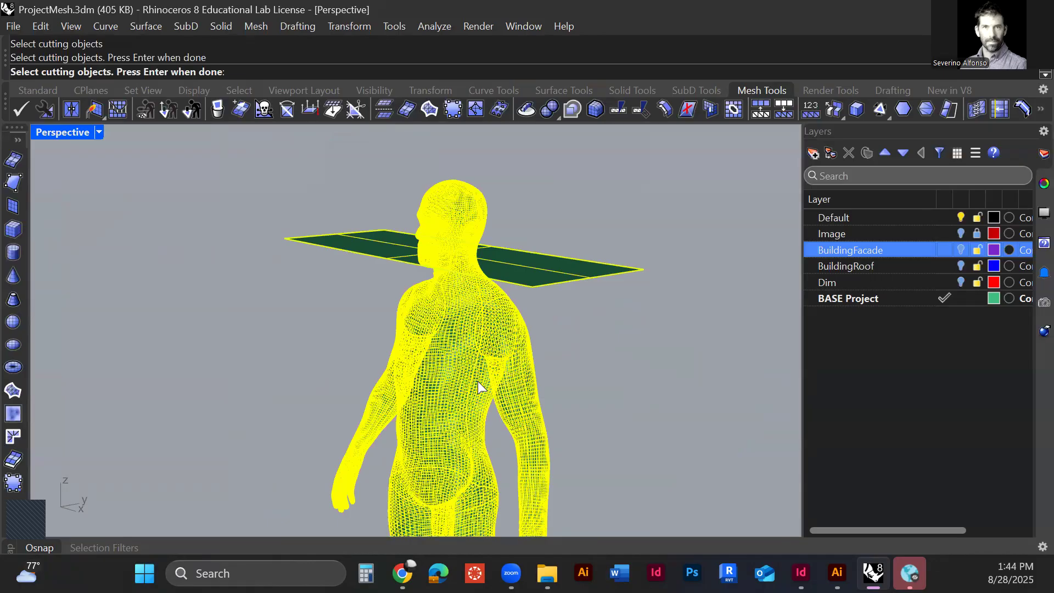
{"action": "key", "text": "Escape"}
Step: Trim away the body below the cut plane with MeshTrim, keeping the head, and delete the cut plane
{"action": "key", "text": "Return"}
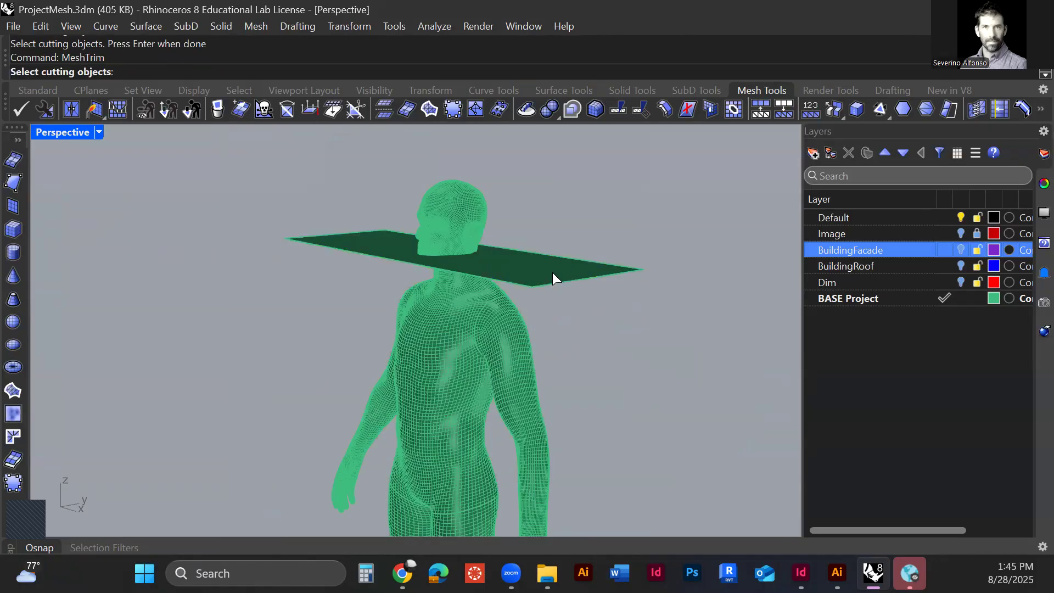
{"action": "left_click", "coordinate": [552, 272]}
{"action": "key", "text": "Return"}
{"action": "left_click", "coordinate": [470, 360]}
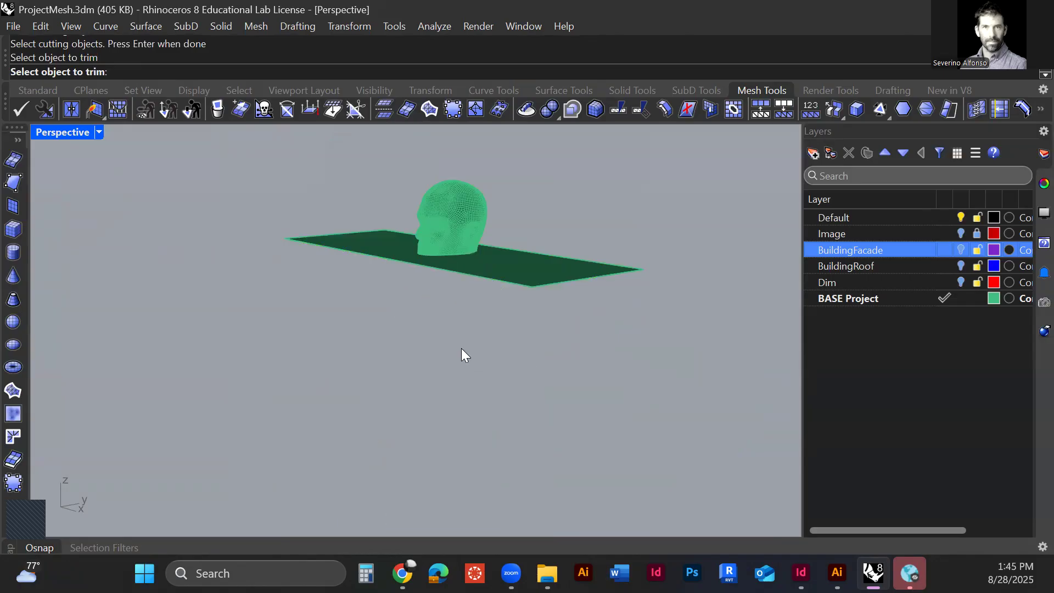
{"action": "key", "text": "Return"}
{"action": "left_click", "coordinate": [524, 296]}
{"action": "key", "text": "Delete"}
Step: Examine the trimmed head's cut edge, open underside and mesh faces from several angles
{"action": "scroll", "coordinate": [429, 217], "scroll_direction": "up", "scroll_amount": 3}
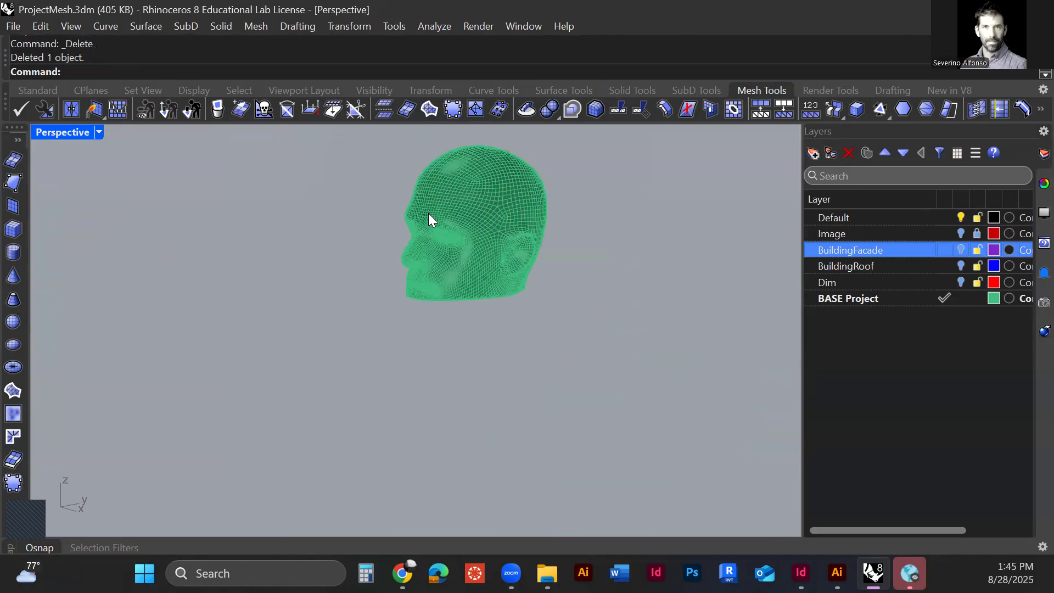
{"action": "scroll", "coordinate": [503, 311], "scroll_direction": "up", "scroll_amount": 5}
{"action": "right_click_drag", "start_coordinate": [455, 390], "coordinate": [454, 263]}
{"action": "scroll", "coordinate": [449, 244], "scroll_direction": "up", "scroll_amount": 5}
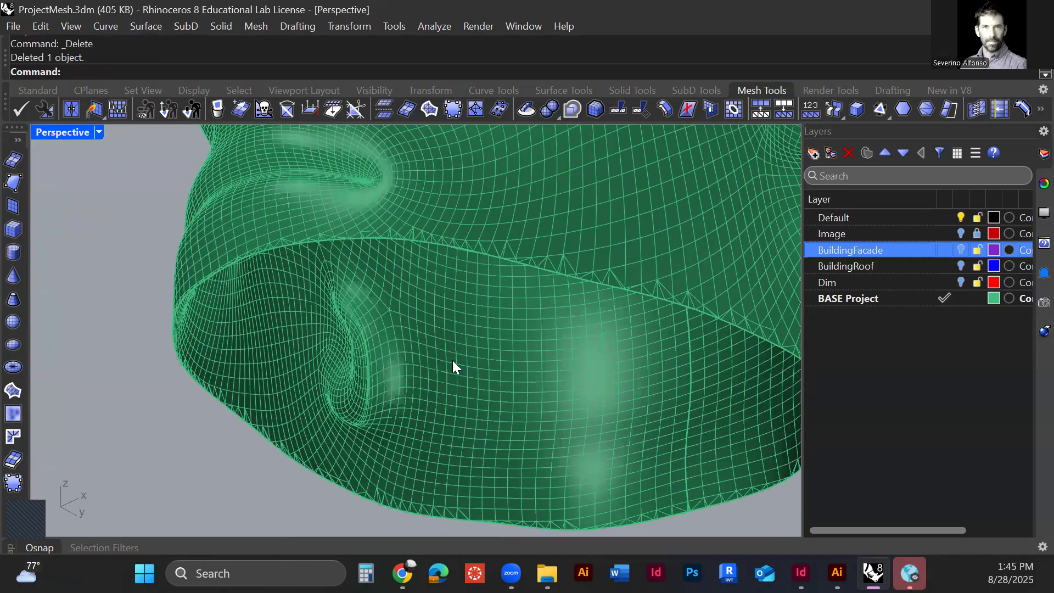
{"action": "scroll", "coordinate": [442, 362], "scroll_direction": "down", "scroll_amount": 5}
{"action": "mouse_move", "coordinate": [447, 327]}
{"action": "right_mouse_down"}
{"action": "mouse_move", "coordinate": [475, 393]}
{"action": "mouse_move", "coordinate": [456, 342]}
{"action": "right_mouse_up"}
{"action": "scroll", "coordinate": [456, 342], "scroll_direction": "down", "scroll_amount": 10}
{"action": "scroll", "coordinate": [456, 384], "scroll_direction": "up", "scroll_amount": 10}
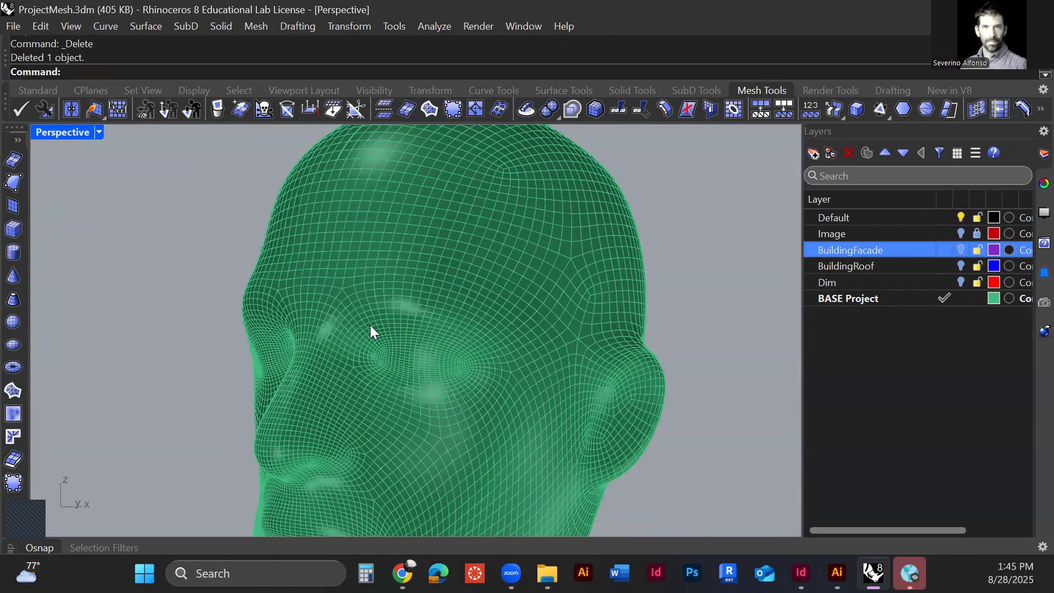
{"action": "scroll", "coordinate": [399, 347], "scroll_direction": "up", "scroll_amount": 5}
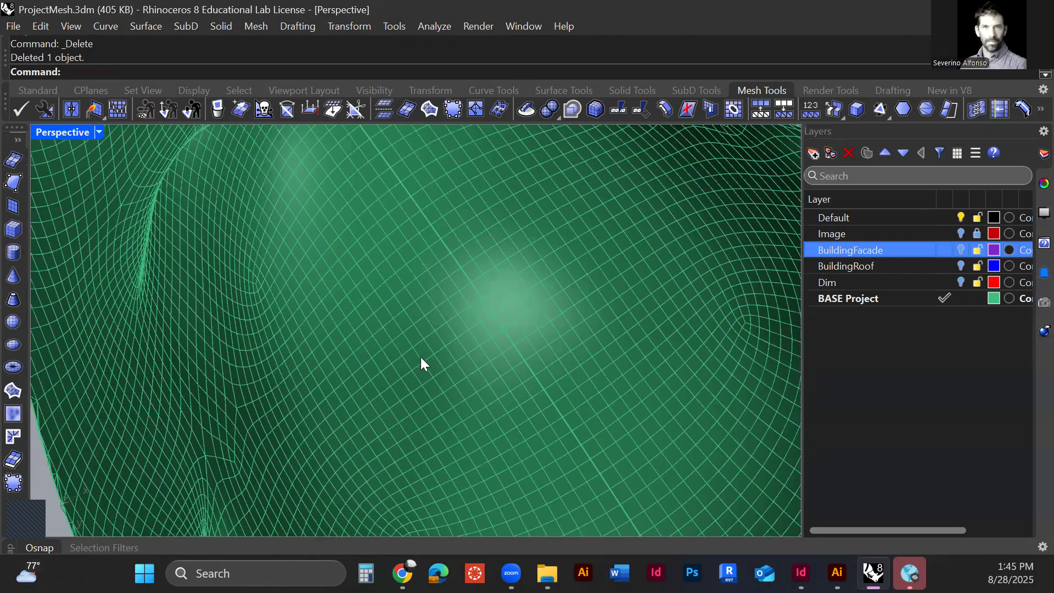
{"action": "scroll", "coordinate": [421, 358], "scroll_direction": "down", "scroll_amount": 5}
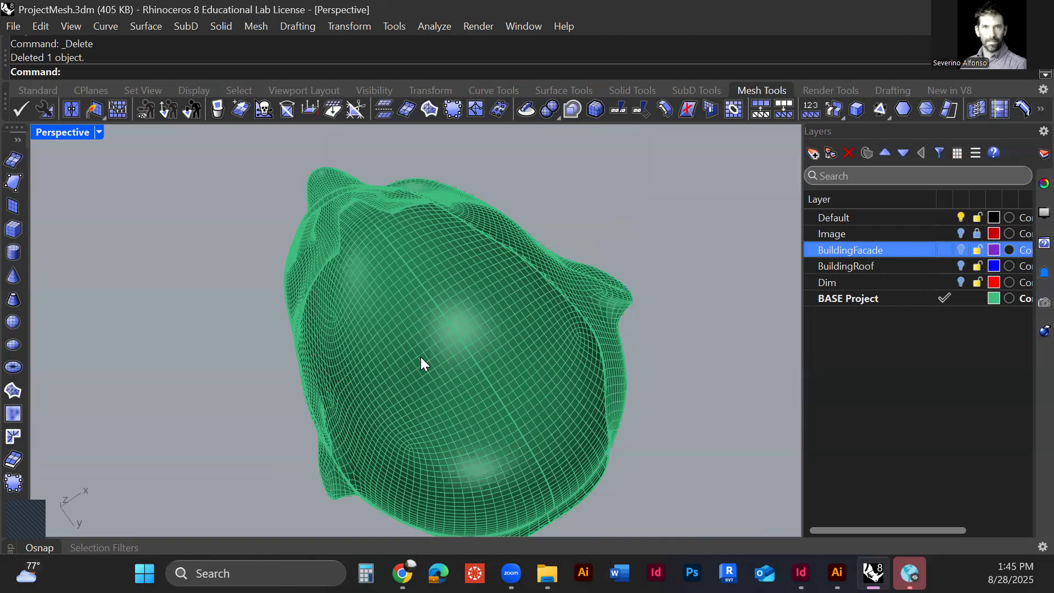
{"action": "right_click_drag", "start_coordinate": [420, 357], "coordinate": [370, 348]}
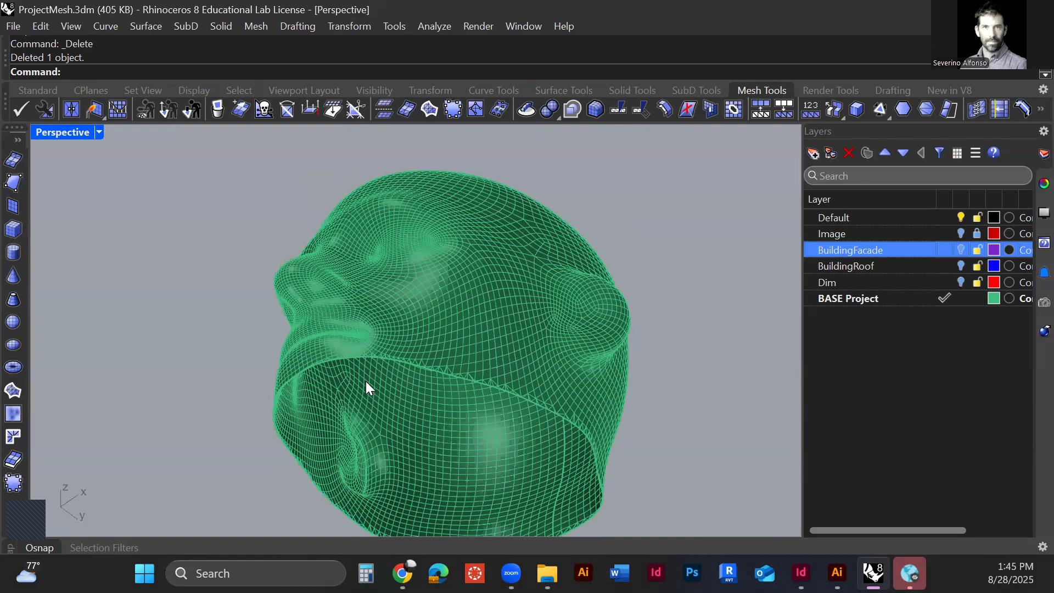
Step: Try to close the open underside of the head mesh with FillMeshHole, picking an edge on the cut boundary
{"action": "scroll", "coordinate": [366, 381], "scroll_direction": "up", "scroll_amount": 5}
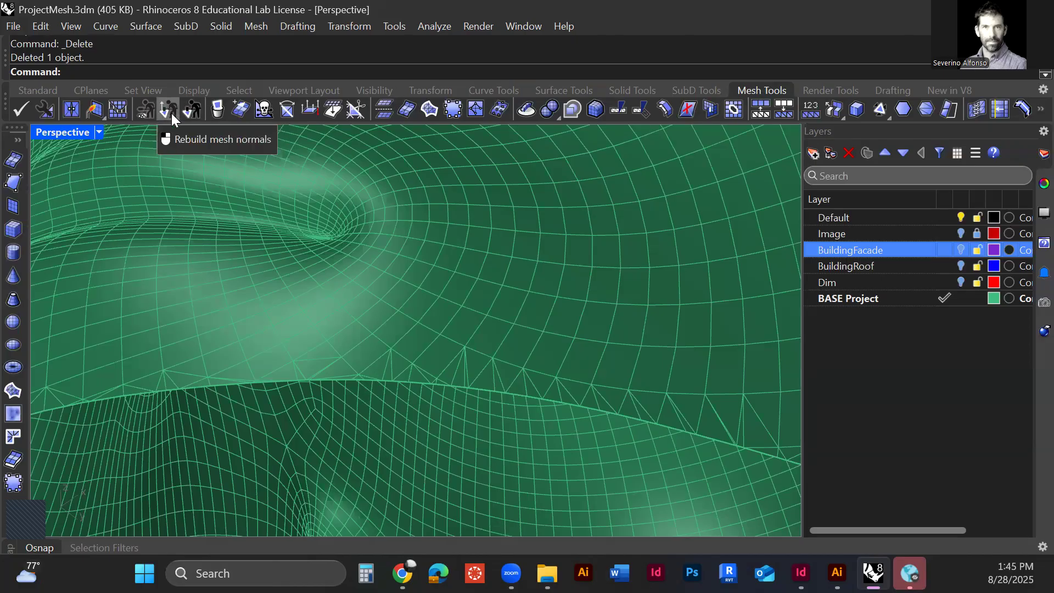
{"action": "left_click", "coordinate": [143, 111]}
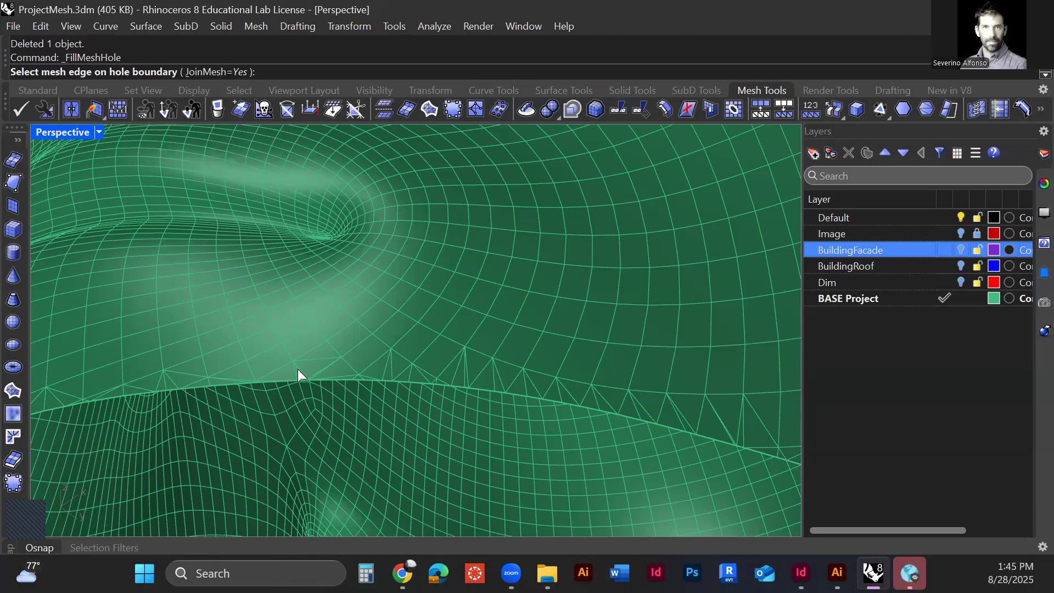
{"action": "scroll", "coordinate": [347, 384], "scroll_direction": "up", "scroll_amount": 3}
{"action": "right_click_drag", "start_coordinate": [352, 355], "coordinate": [354, 301]}
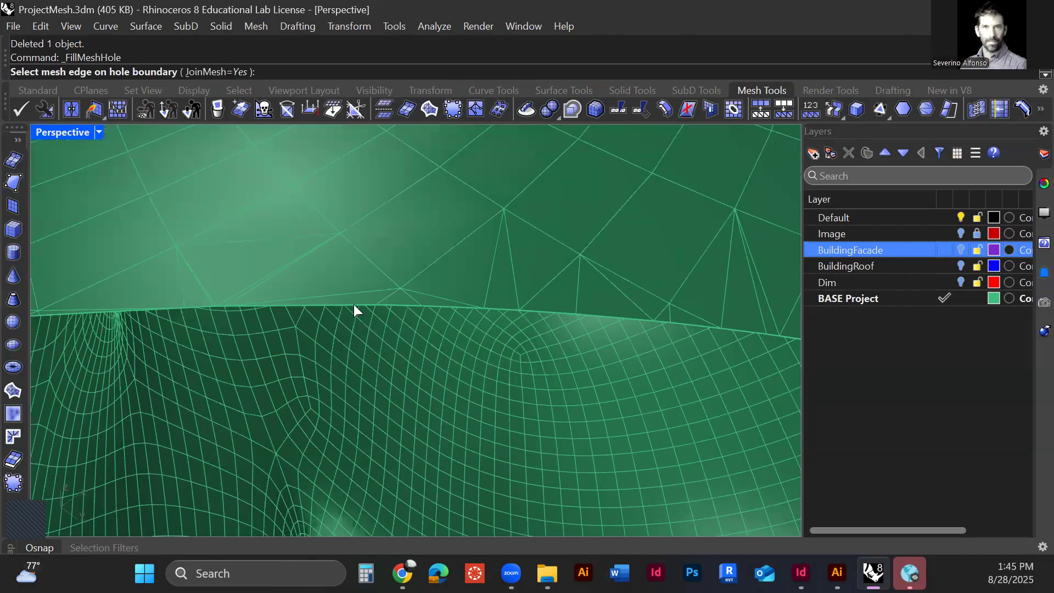
{"action": "left_click", "coordinate": [353, 305]}
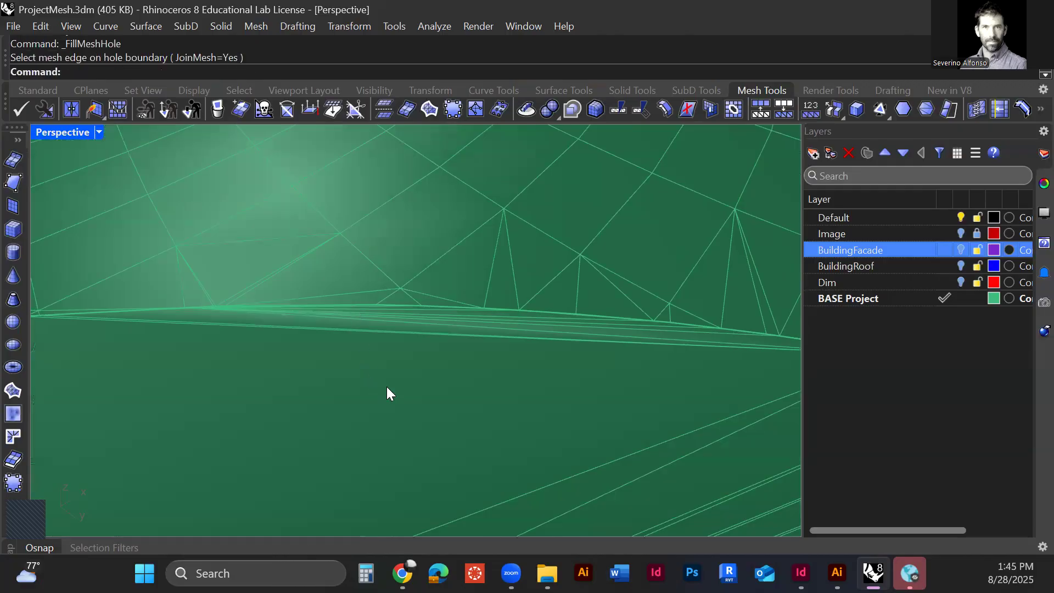
{"action": "scroll", "coordinate": [501, 452], "scroll_direction": "down", "scroll_amount": 3}
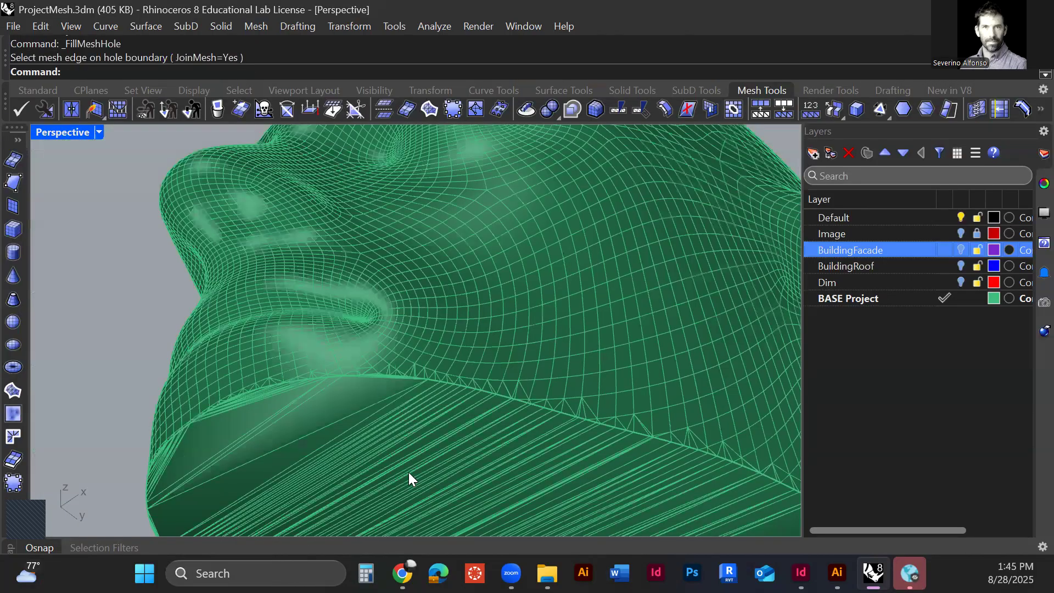
{"action": "scroll", "coordinate": [409, 478], "scroll_direction": "down", "scroll_amount": 5}
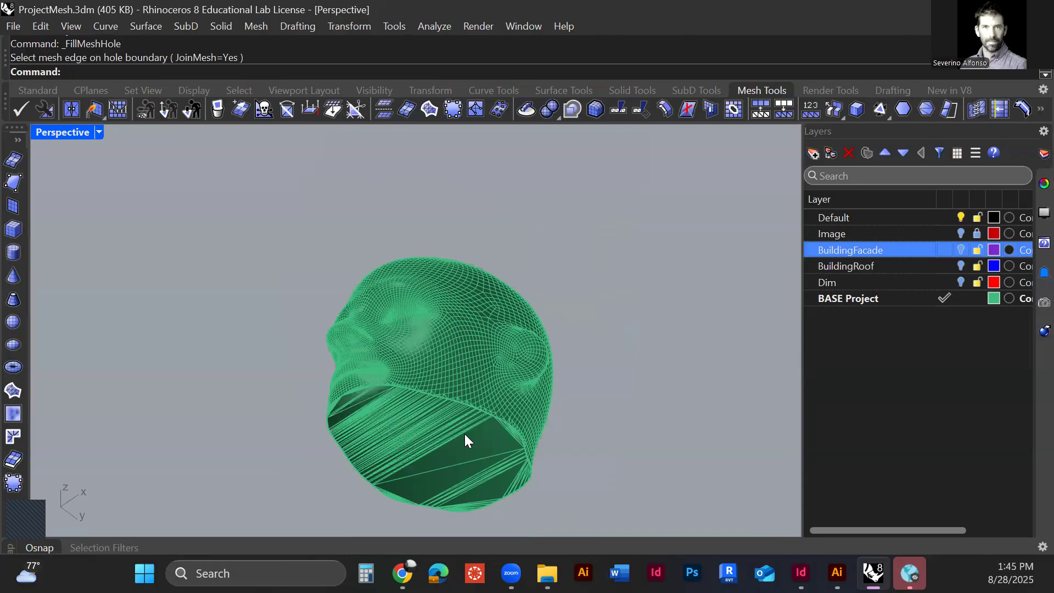
{"action": "key", "text": "ctrl+z"}
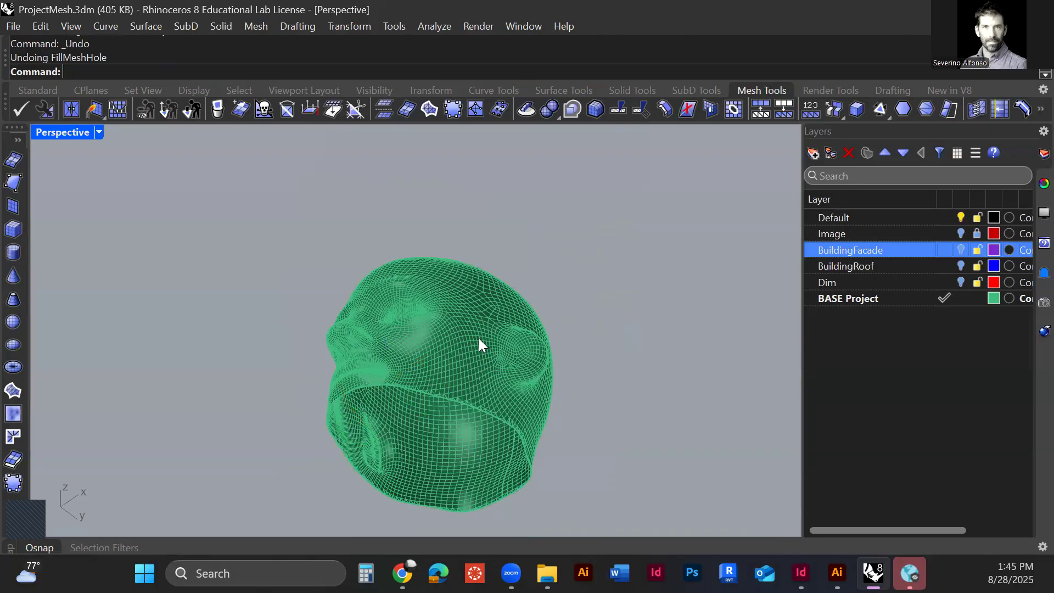
Step: Convert the head mesh to a NURBS polysurface with MeshToNURB and move the original mesh aside
{"action": "type", "text": "MeshToNURB"}
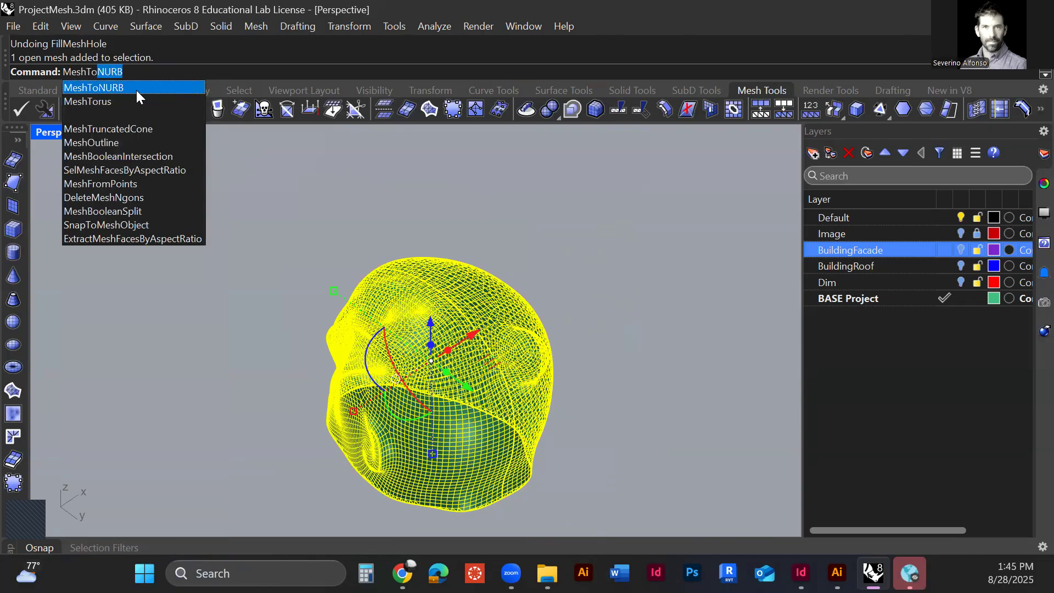
{"action": "left_click", "coordinate": [136, 90]}
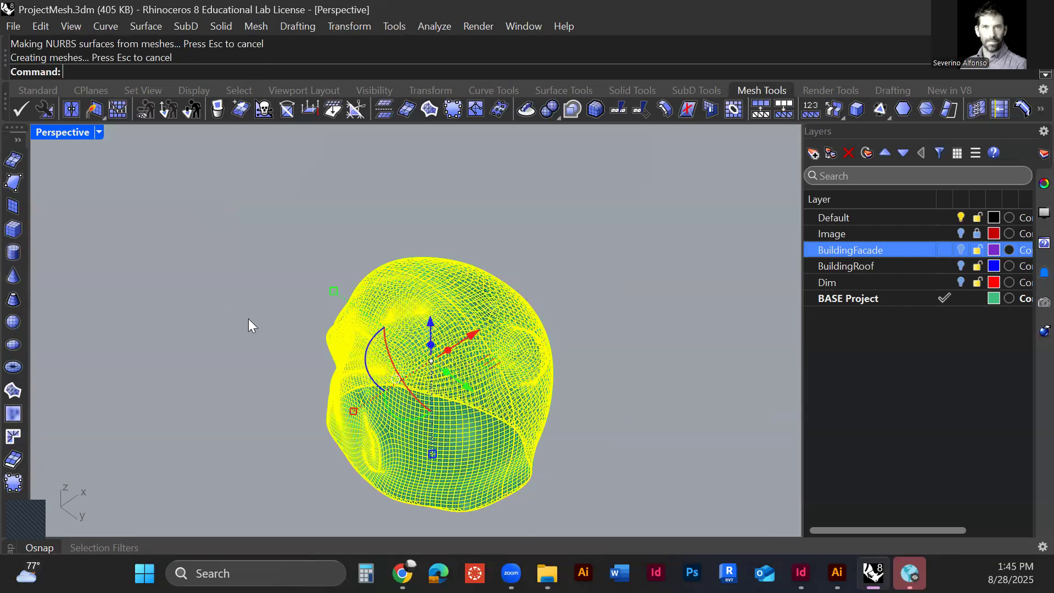
{"action": "left_click_drag", "start_coordinate": [442, 332], "coordinate": [334, 412]}
{"action": "left_click_drag", "start_coordinate": [280, 460], "coordinate": [221, 447]}
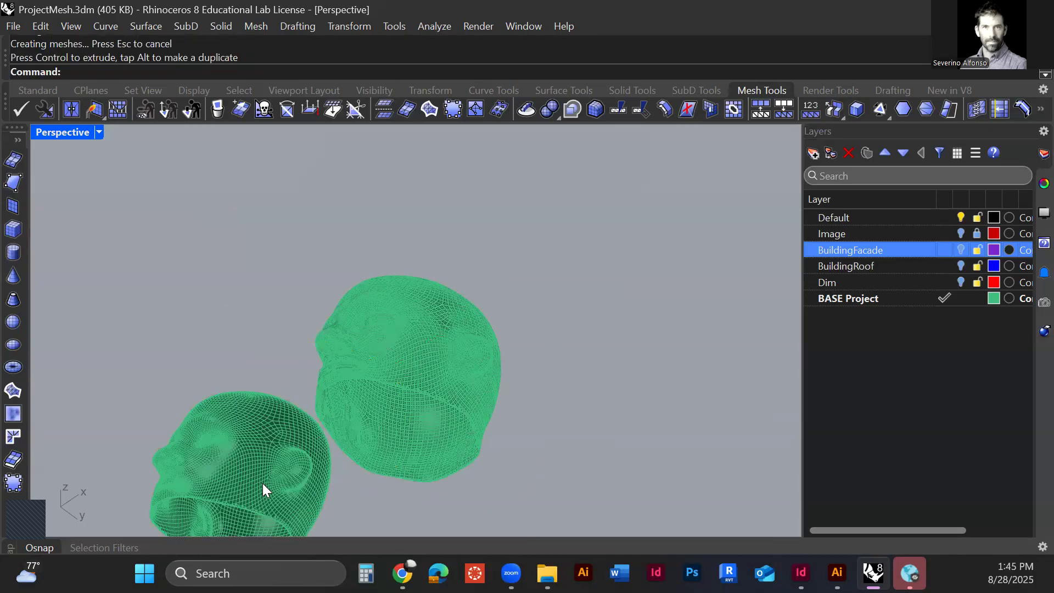
Step: Compare the face structure of the converted NURBS head with that of the original mesh head
{"action": "scroll", "coordinate": [263, 483], "scroll_direction": "up", "scroll_amount": 5}
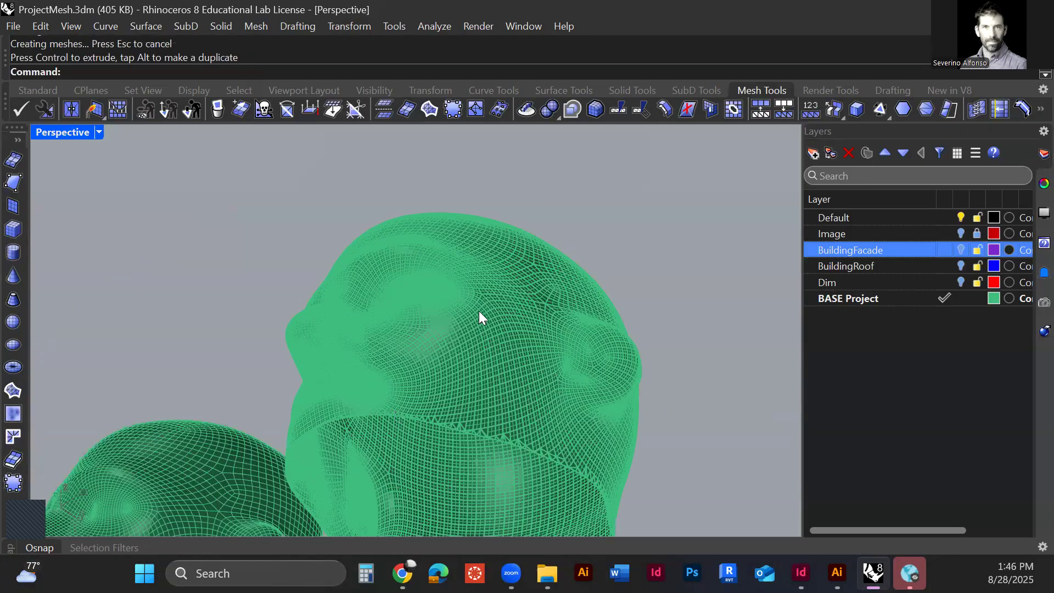
{"action": "scroll", "coordinate": [487, 336], "scroll_direction": "up", "scroll_amount": 8}
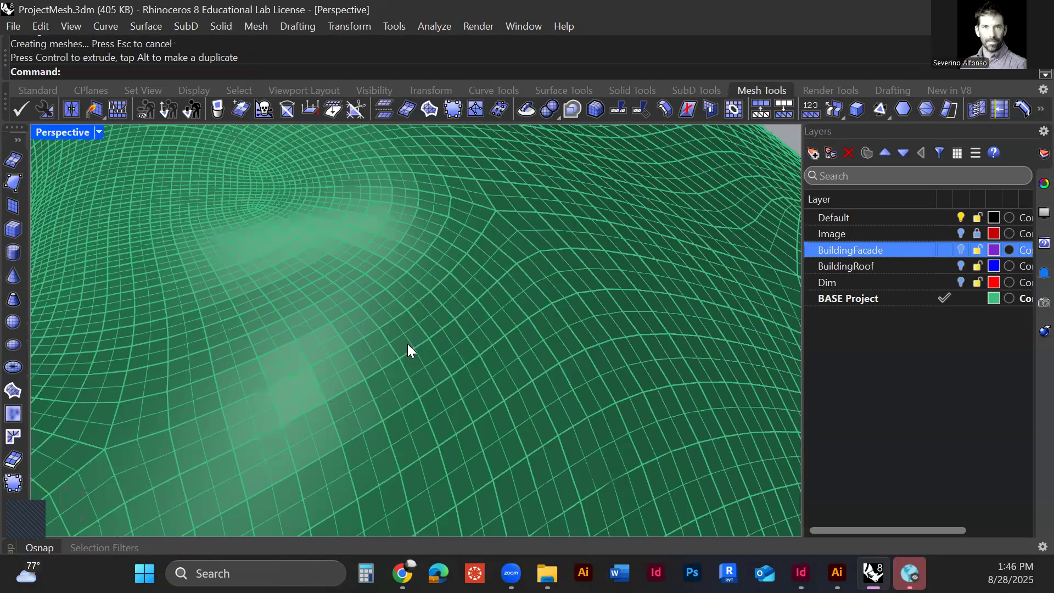
{"action": "scroll", "coordinate": [311, 401], "scroll_direction": "down", "scroll_amount": 4}
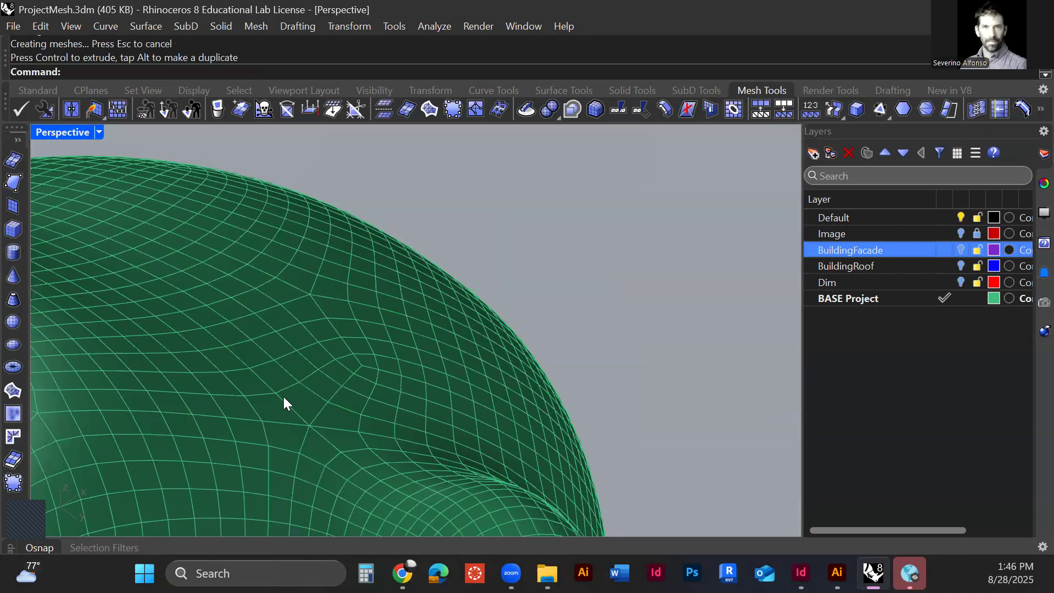
{"action": "scroll", "coordinate": [351, 384], "scroll_direction": "down", "scroll_amount": 2}
{"action": "scroll", "coordinate": [494, 335], "scroll_direction": "down", "scroll_amount": 4}
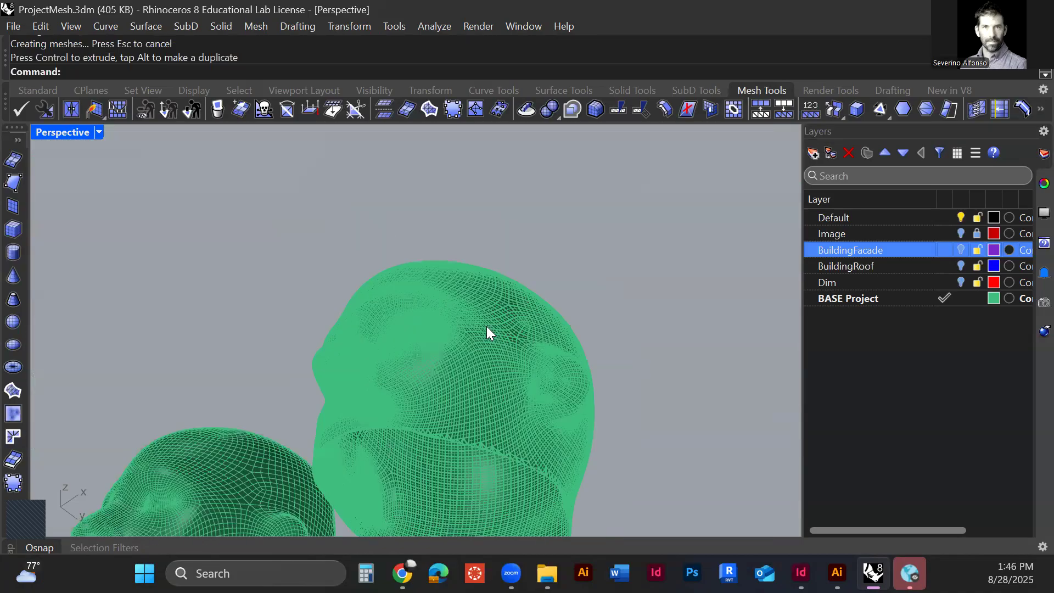
{"action": "scroll", "coordinate": [460, 362], "scroll_direction": "up", "scroll_amount": 6}
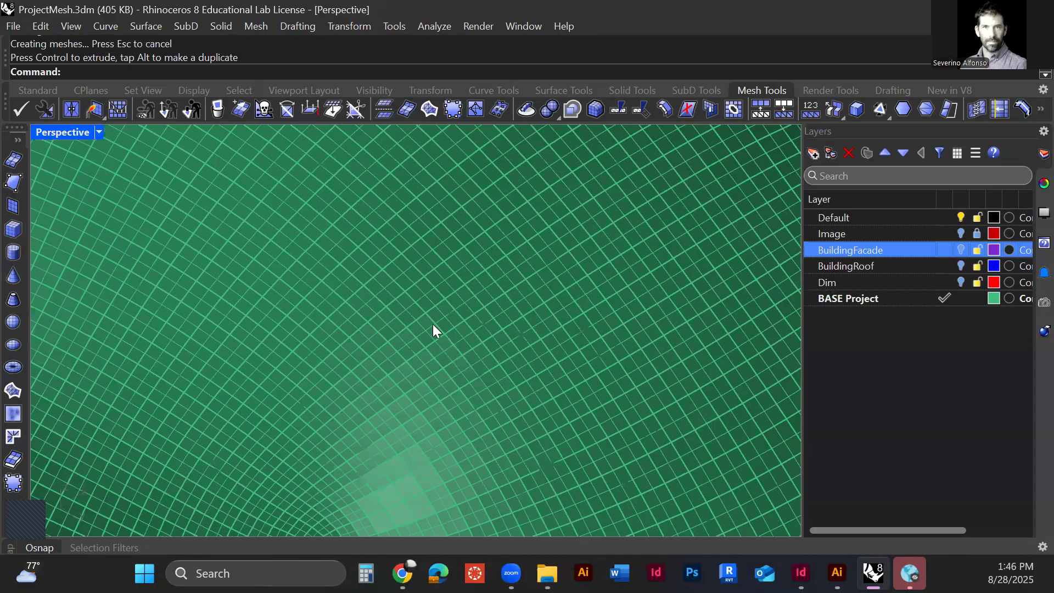
{"action": "scroll", "coordinate": [408, 363], "scroll_direction": "down", "scroll_amount": 6}
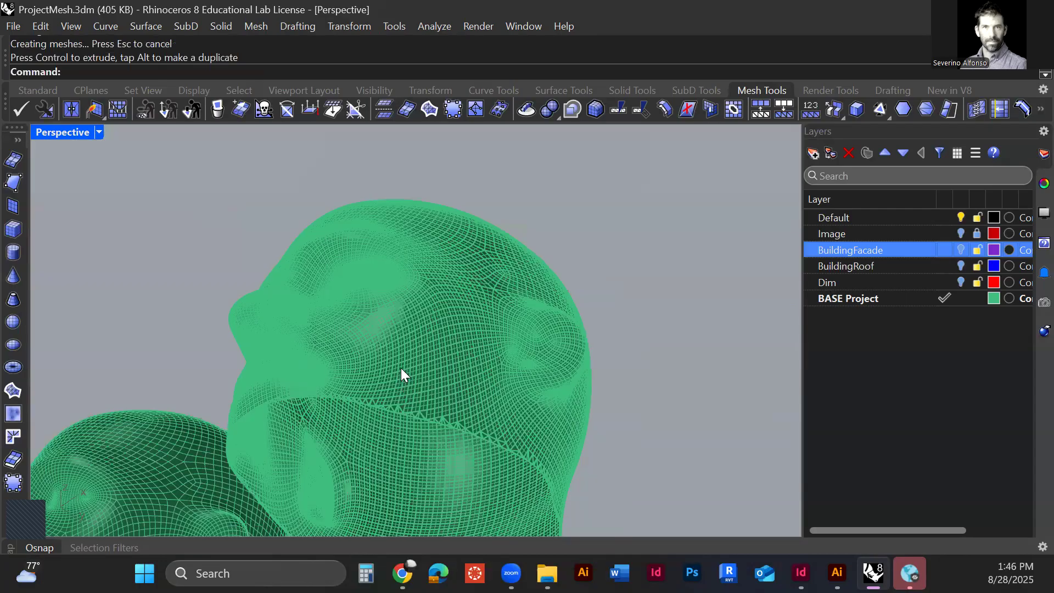
{"action": "right_click_drag", "start_coordinate": [400, 368], "coordinate": [405, 353]}
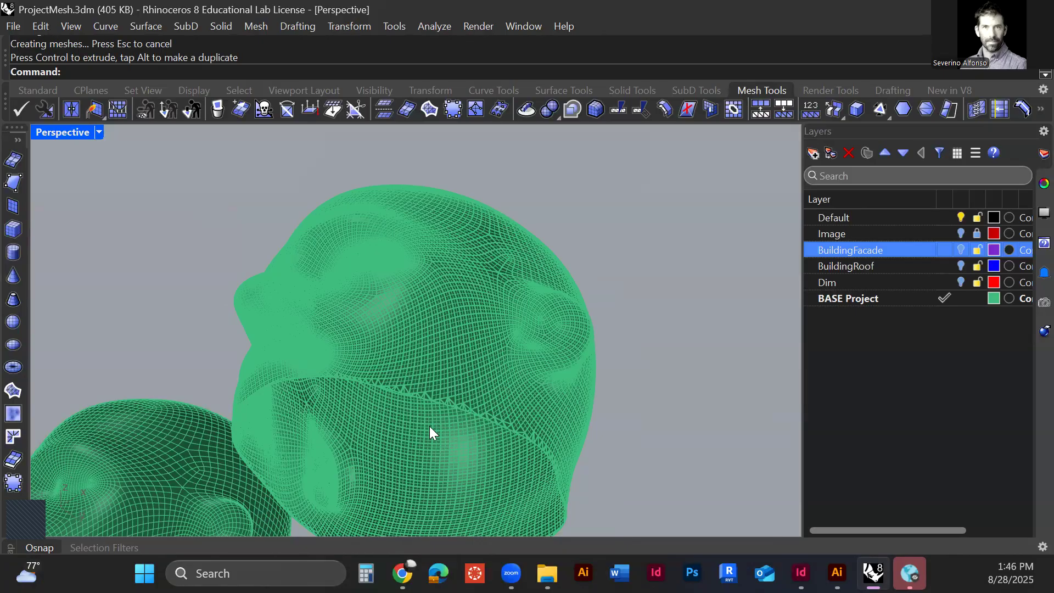
Step: Close the open underside of the NURBS head polysurface with Cap
{"action": "left_click", "coordinate": [409, 389]}
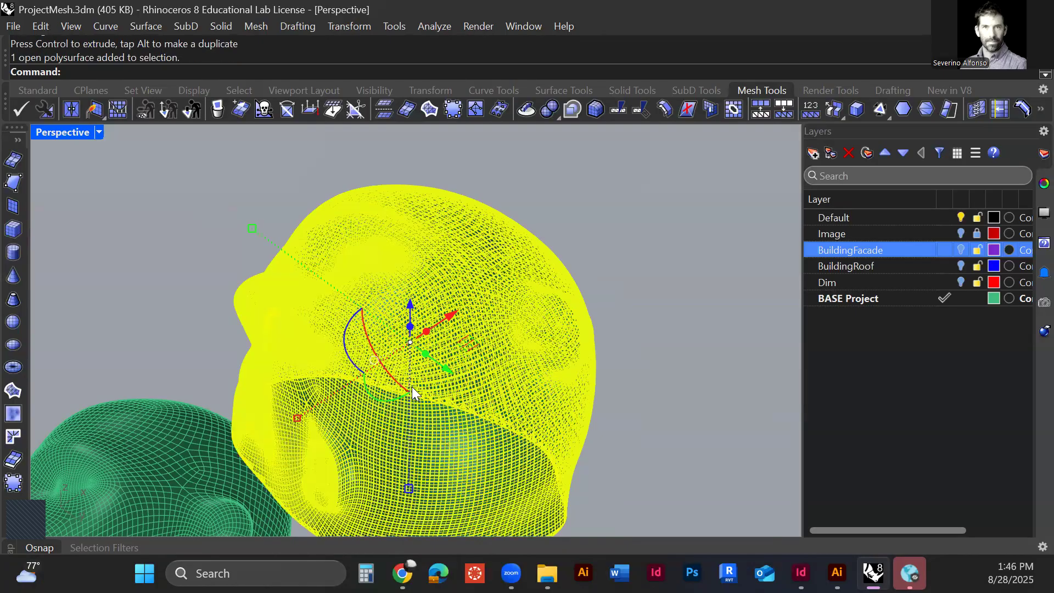
{"action": "scroll", "coordinate": [412, 386], "scroll_direction": "down", "scroll_amount": 2}
{"action": "type", "text": "Cap"}
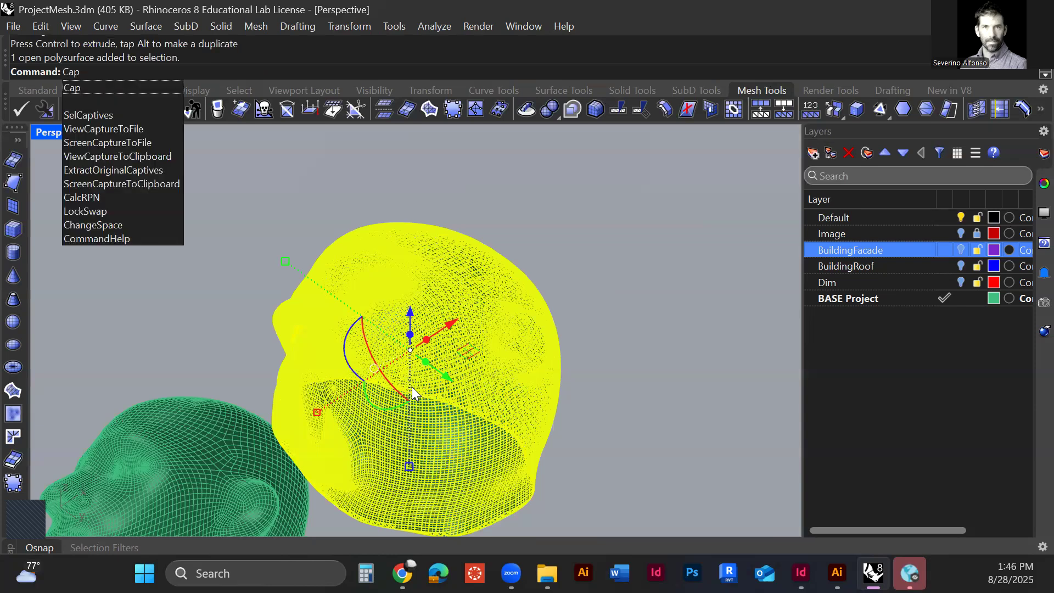
{"action": "key", "text": "Return"}
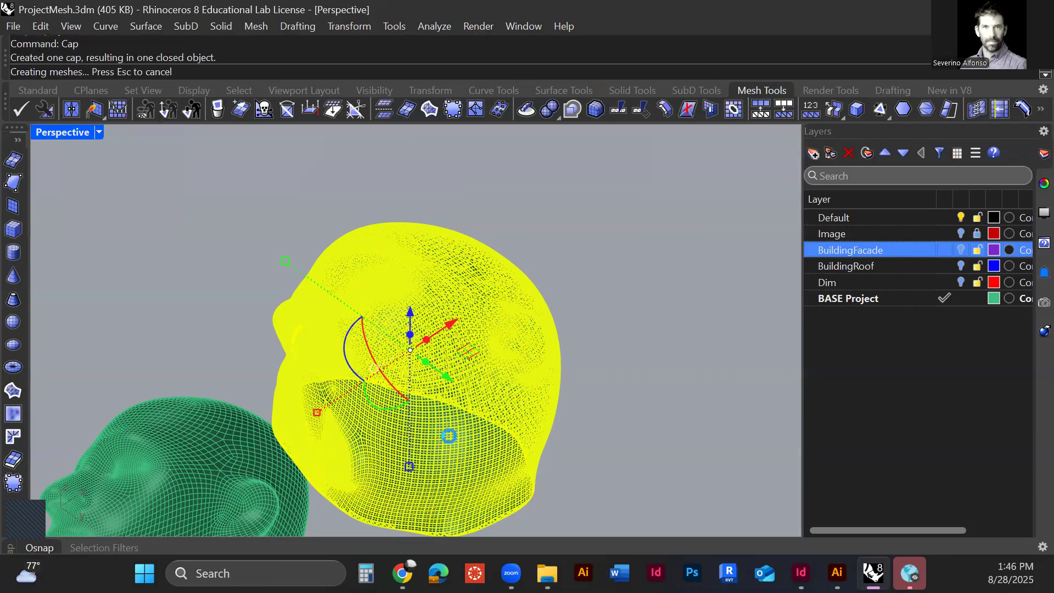
{"action": "left_click", "coordinate": [614, 424]}
{"action": "scroll", "coordinate": [388, 444], "scroll_direction": "up", "scroll_amount": 2}
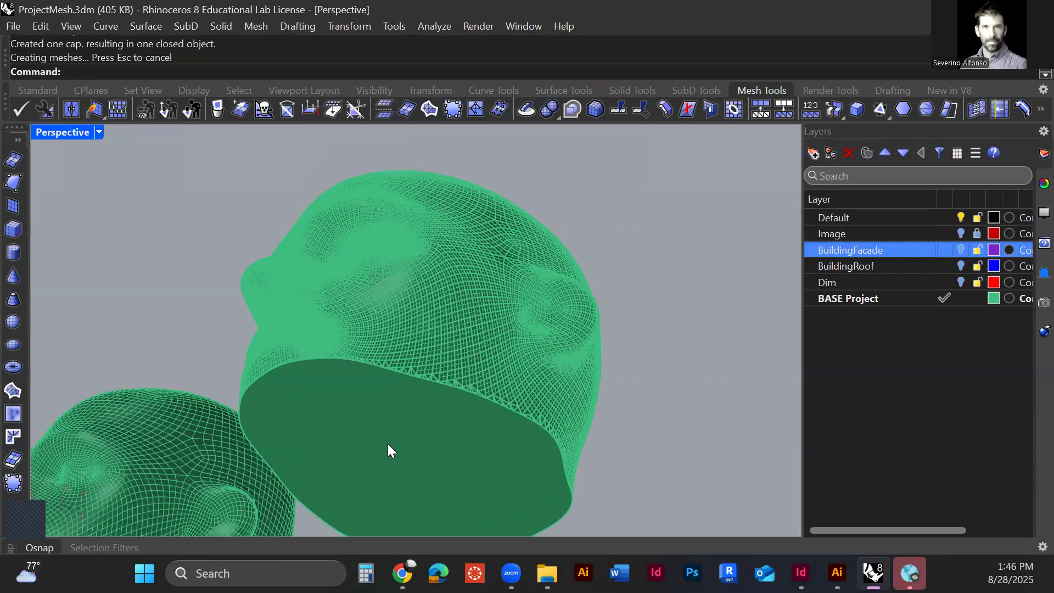
Step: Select the capped NURBS head and show its object properties to check the object type
{"action": "right_click_drag", "start_coordinate": [389, 423], "coordinate": [439, 365]}
{"action": "left_click", "coordinate": [439, 365]}
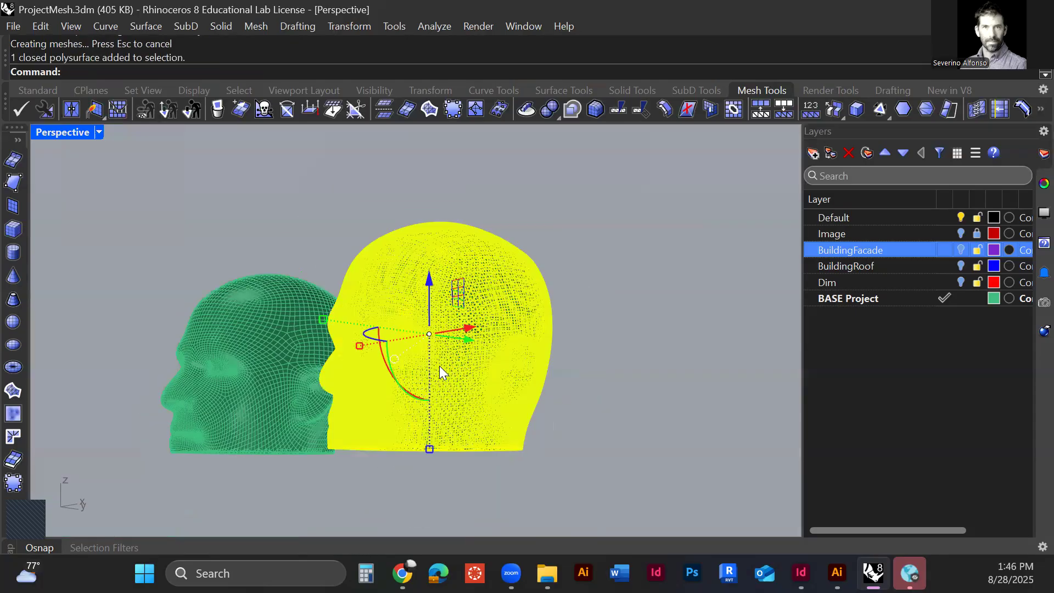
{"action": "left_click", "coordinate": [1042, 184]}
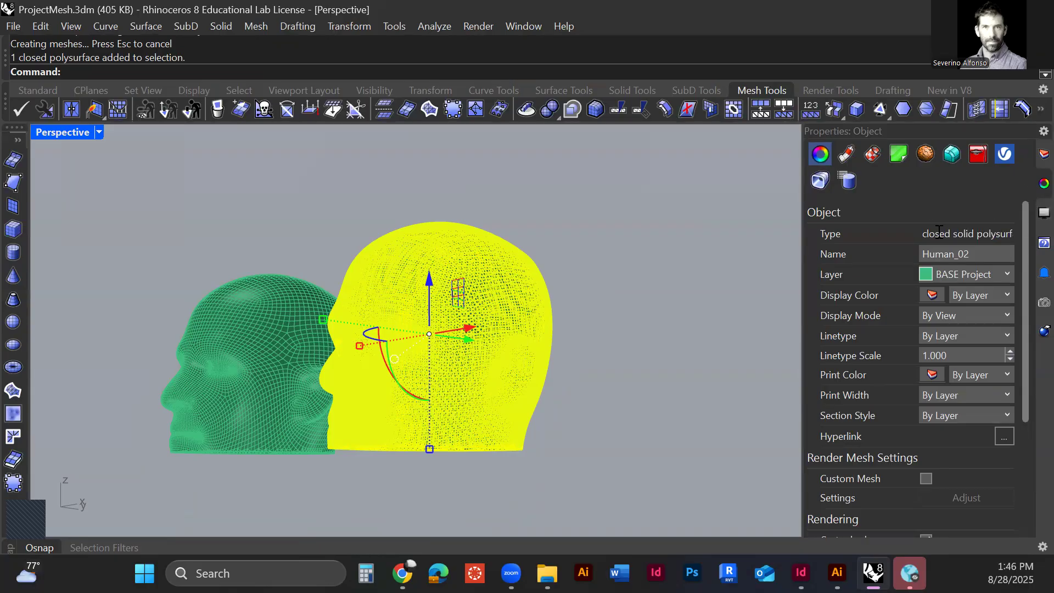
Step: Examine the two heads in relation to the building volume and check the object type of the solid
{"action": "scroll", "coordinate": [627, 337], "scroll_direction": "down", "scroll_amount": 4}
{"action": "right_click_drag", "start_coordinate": [628, 337], "coordinate": [517, 319]}
{"action": "scroll", "coordinate": [517, 318], "scroll_direction": "down", "scroll_amount": 6}
{"action": "left_click", "coordinate": [517, 318]}
{"action": "right_click_drag", "start_coordinate": [519, 399], "coordinate": [489, 357]}
{"action": "scroll", "coordinate": [524, 349], "scroll_direction": "down", "scroll_amount": 4}
{"action": "scroll", "coordinate": [525, 415], "scroll_direction": "down", "scroll_amount": 5}
{"action": "scroll", "coordinate": [525, 415], "scroll_direction": "down", "scroll_amount": 3}
{"action": "scroll", "coordinate": [538, 410], "scroll_direction": "up", "scroll_amount": 4}
{"action": "left_click", "coordinate": [541, 437]}
{"action": "scroll", "coordinate": [542, 437], "scroll_direction": "down", "scroll_amount": 5}
{"action": "scroll", "coordinate": [509, 424], "scroll_direction": "up", "scroll_amount": 4}
{"action": "right_click_drag", "start_coordinate": [478, 409], "coordinate": [388, 362], "text": "shift"}
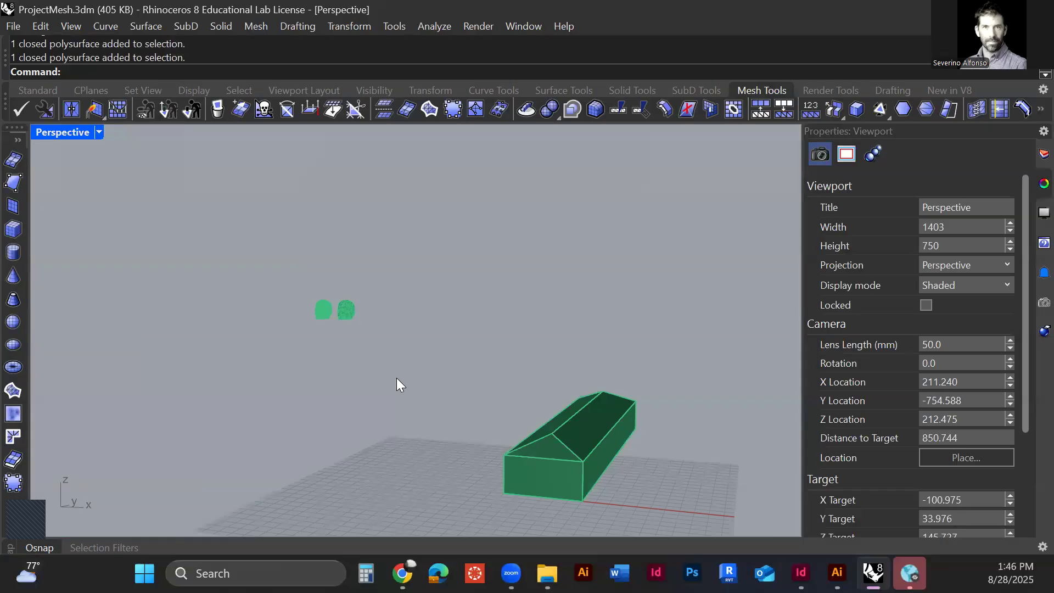
Step: Close the open underside of the mesh head with FillMeshHole
{"action": "left_click", "coordinate": [324, 310]}
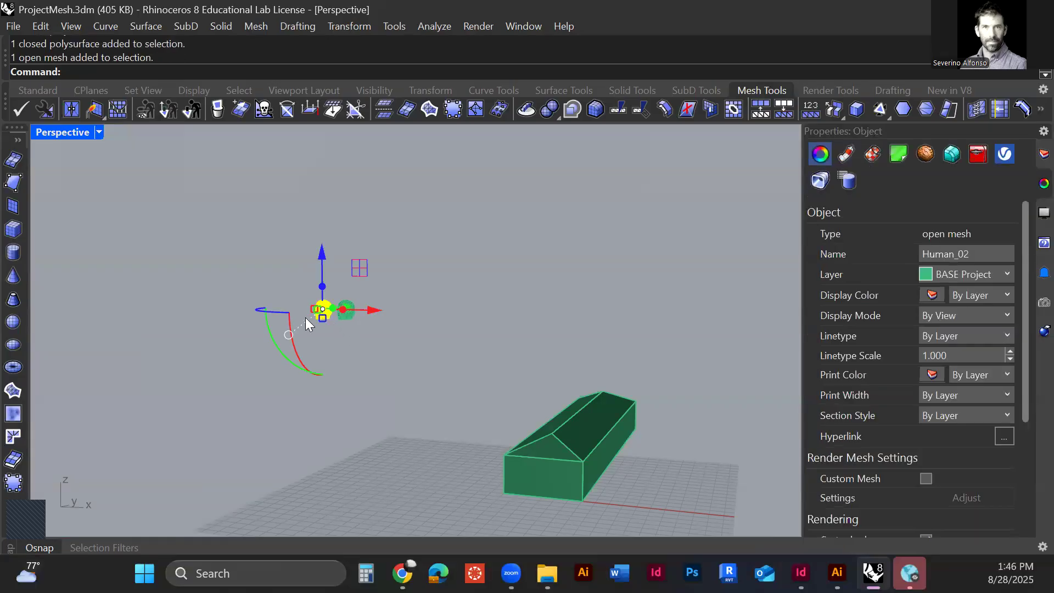
{"action": "scroll", "coordinate": [332, 318], "scroll_direction": "up", "scroll_amount": 5}
{"action": "scroll", "coordinate": [296, 299], "scroll_direction": "up", "scroll_amount": 7}
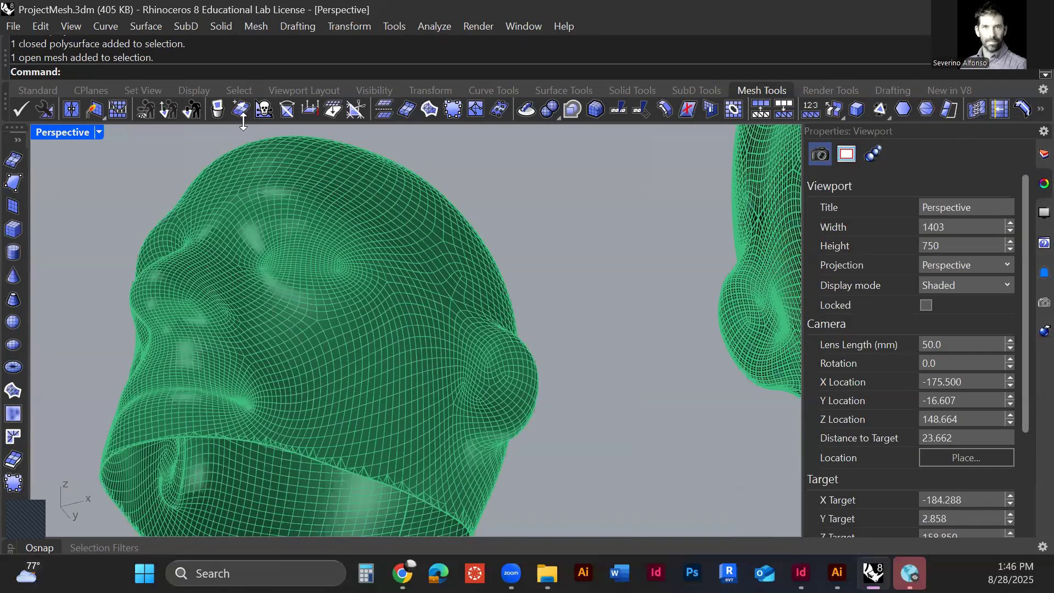
{"action": "left_click", "coordinate": [144, 110]}
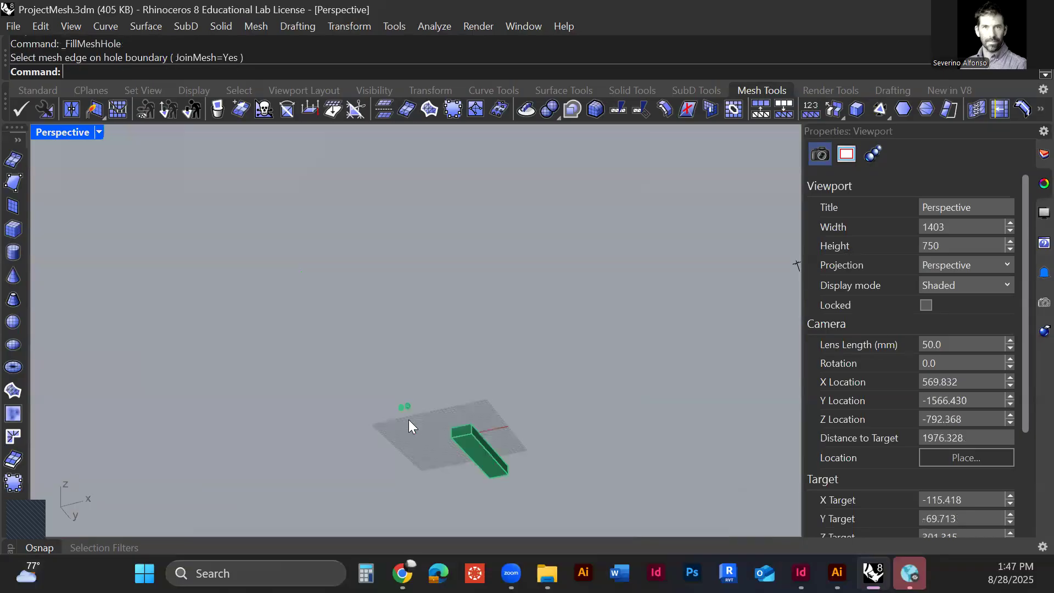
{"action": "right_click_drag", "start_coordinate": [408, 419], "coordinate": [469, 403]}
{"action": "scroll", "coordinate": [468, 400], "scroll_direction": "up", "scroll_amount": 3}
Step: Generate a mesh from the building polysurface using the fewest-polygons setting
{"action": "left_click", "coordinate": [469, 400]}
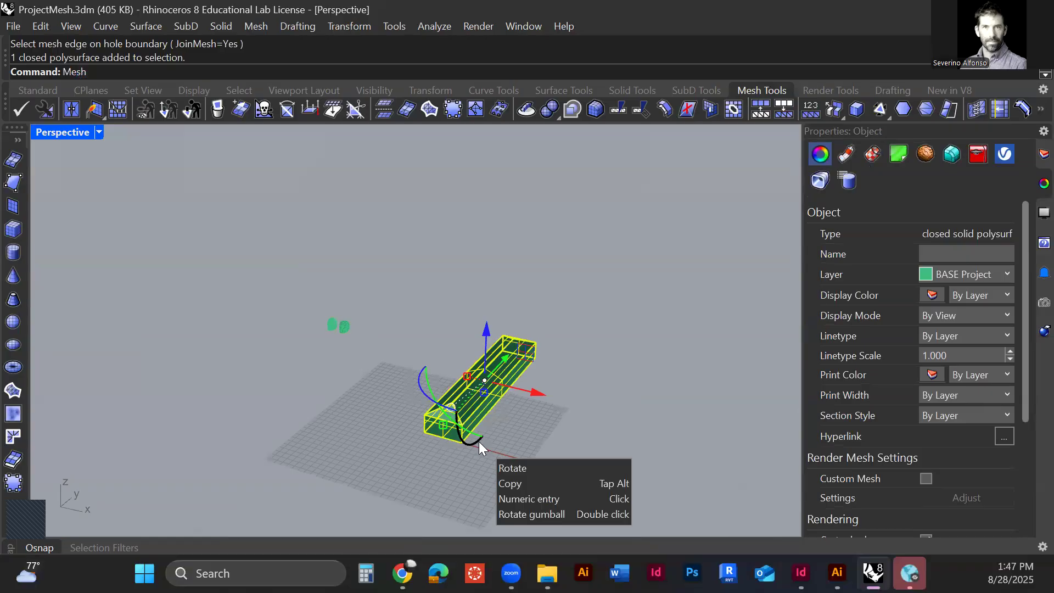
{"action": "key", "text": "Return"}
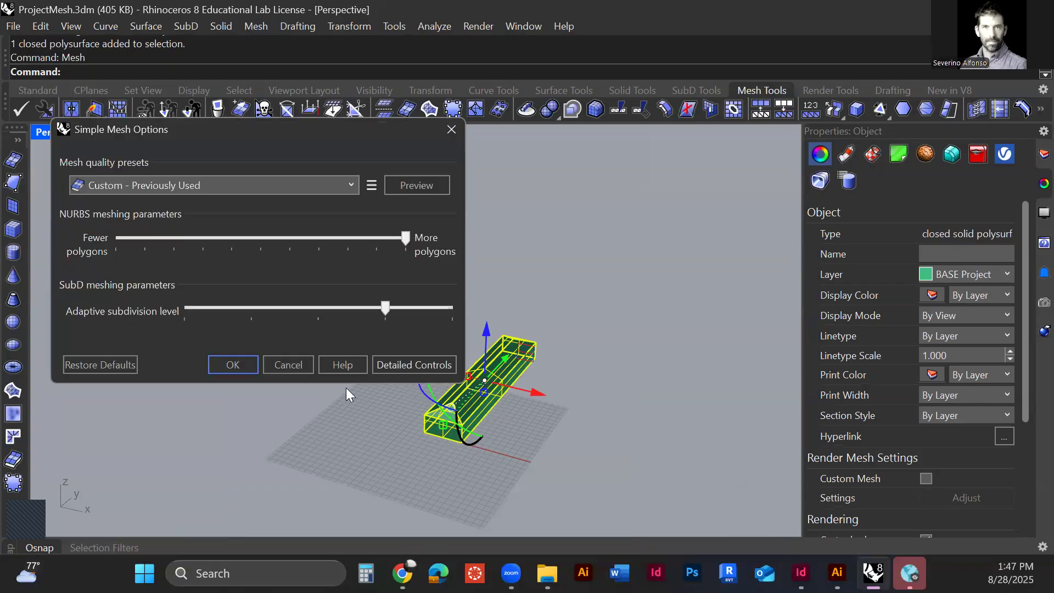
{"action": "left_click", "coordinate": [82, 250]}
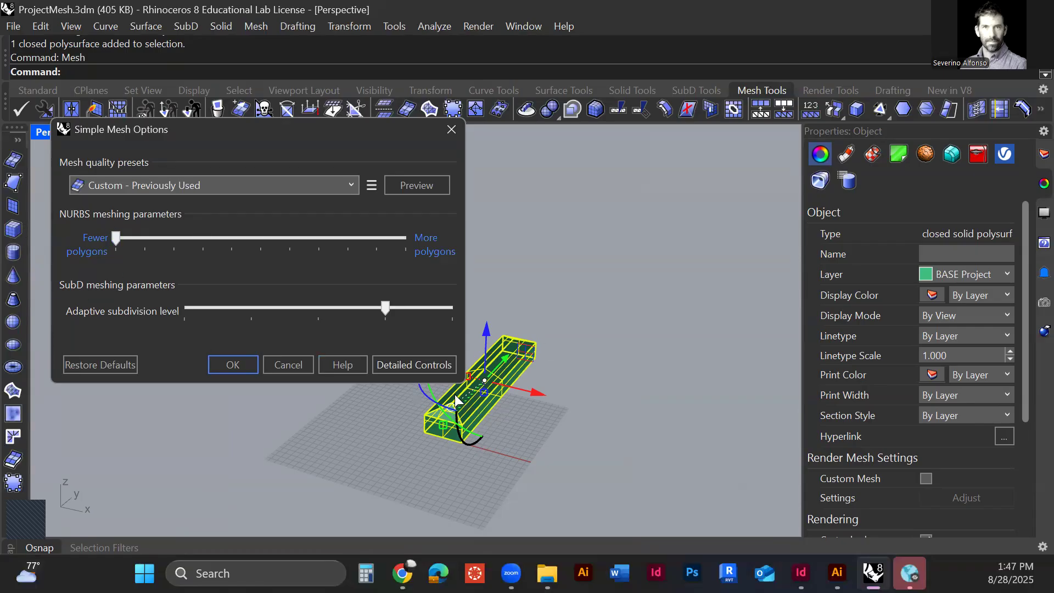
{"action": "left_click", "coordinate": [236, 363]}
Step: Move the NURBS building aside from its mesh version and check the object type of each
{"action": "left_click_drag", "start_coordinate": [534, 387], "coordinate": [609, 436]}
{"action": "left_click", "coordinate": [606, 439]}
{"action": "left_click", "coordinate": [455, 407]}
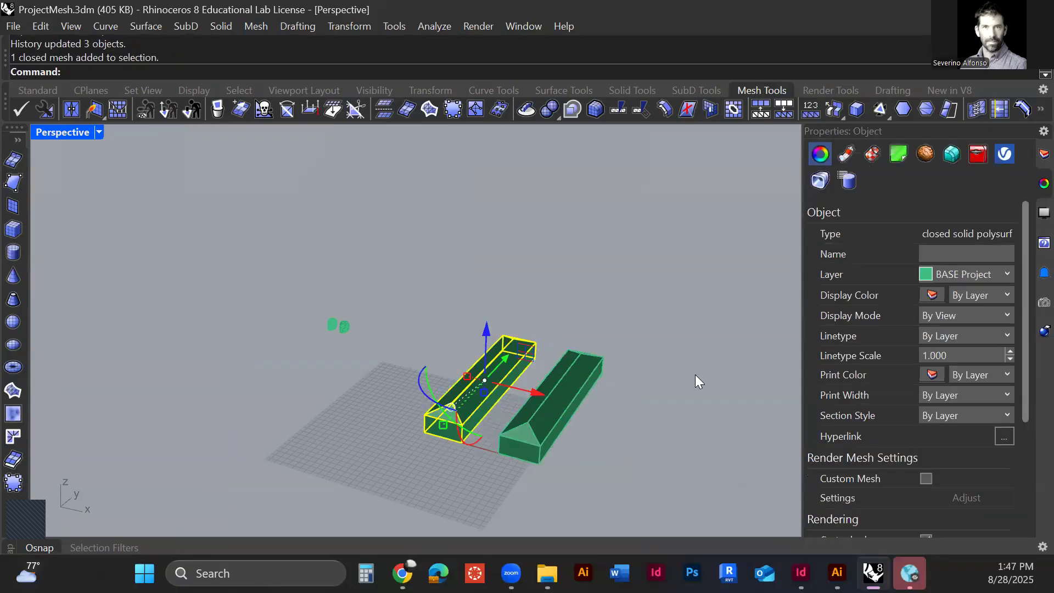
{"action": "left_click", "coordinate": [546, 406]}
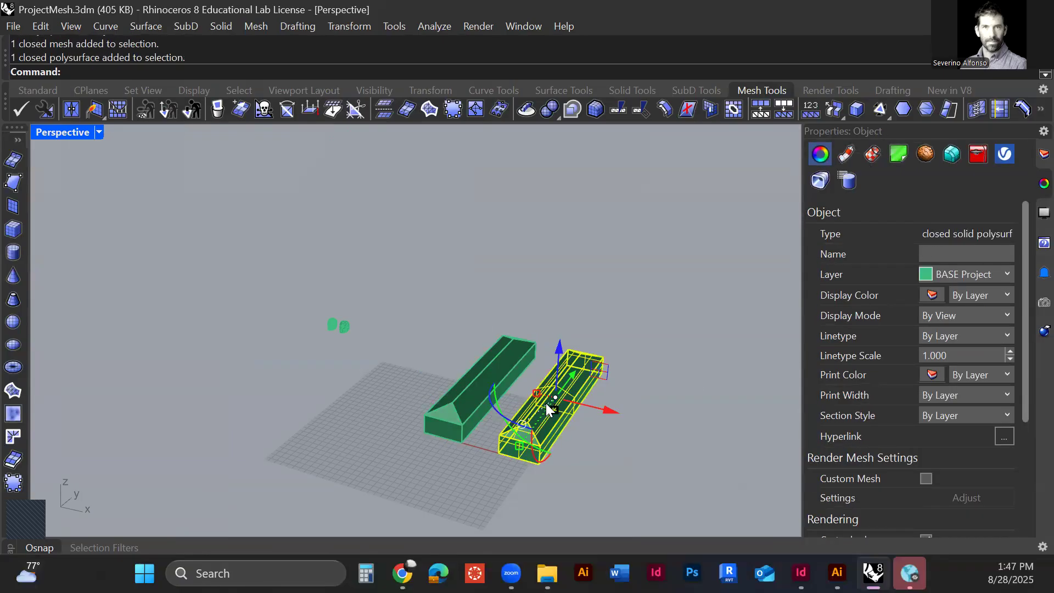
{"action": "left_click", "coordinate": [642, 328]}
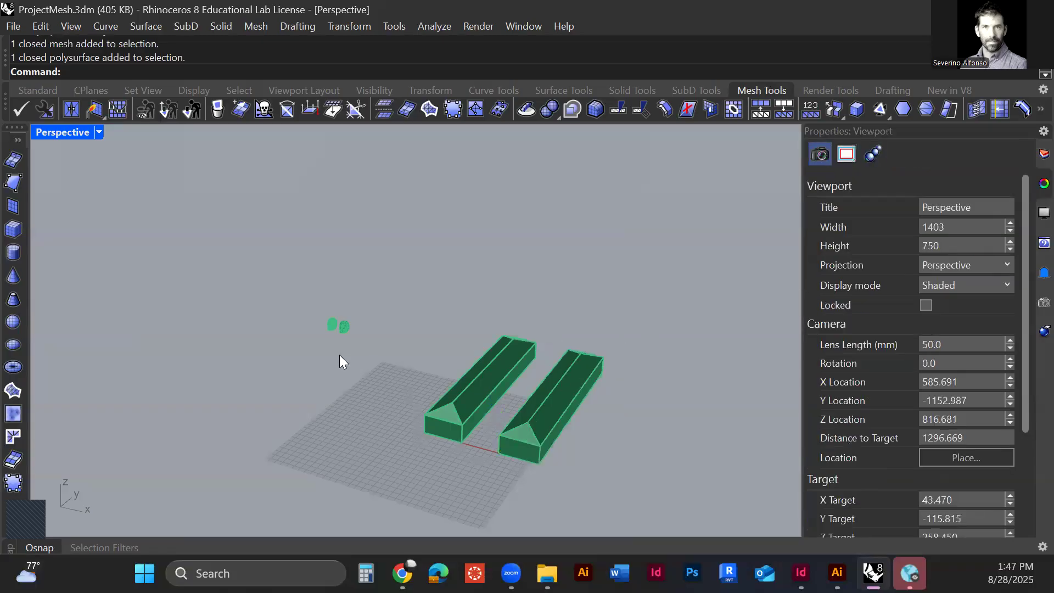
Step: Check the mesh head's object type and move the mesh head and the NURBS head to their matching building versions
{"action": "scroll", "coordinate": [328, 328], "scroll_direction": "up", "scroll_amount": 4}
{"action": "left_click", "coordinate": [335, 329]}
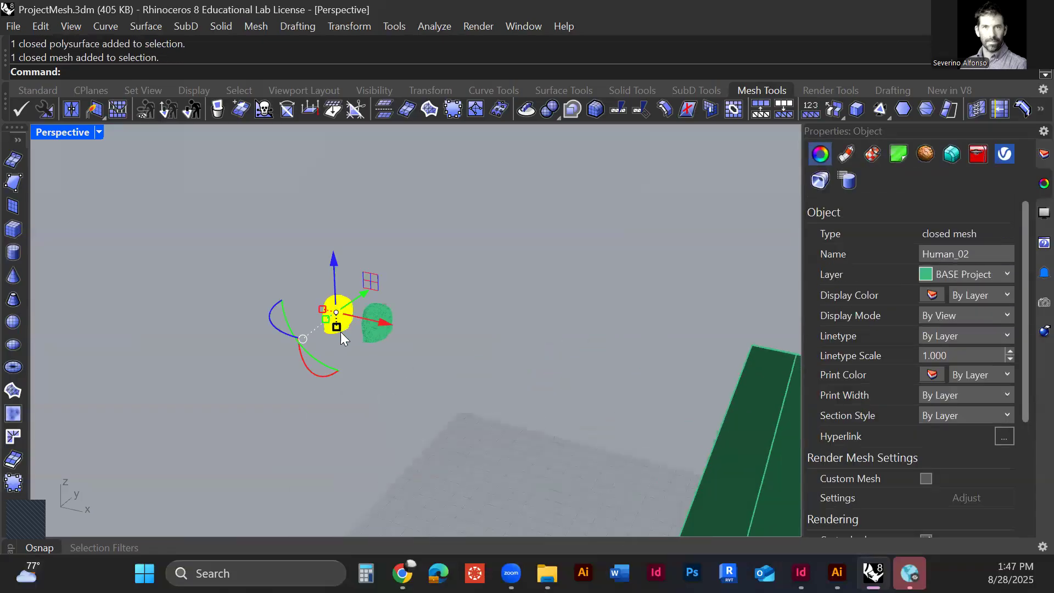
{"action": "scroll", "coordinate": [351, 334], "scroll_direction": "down", "scroll_amount": 4}
{"action": "left_click_drag", "start_coordinate": [387, 344], "coordinate": [505, 372]}
{"action": "left_click", "coordinate": [355, 338]}
{"action": "left_click_drag", "start_coordinate": [391, 346], "coordinate": [571, 402]}
{"action": "left_click", "coordinate": [613, 440]}
{"action": "scroll", "coordinate": [503, 407], "scroll_direction": "up", "scroll_amount": 4}
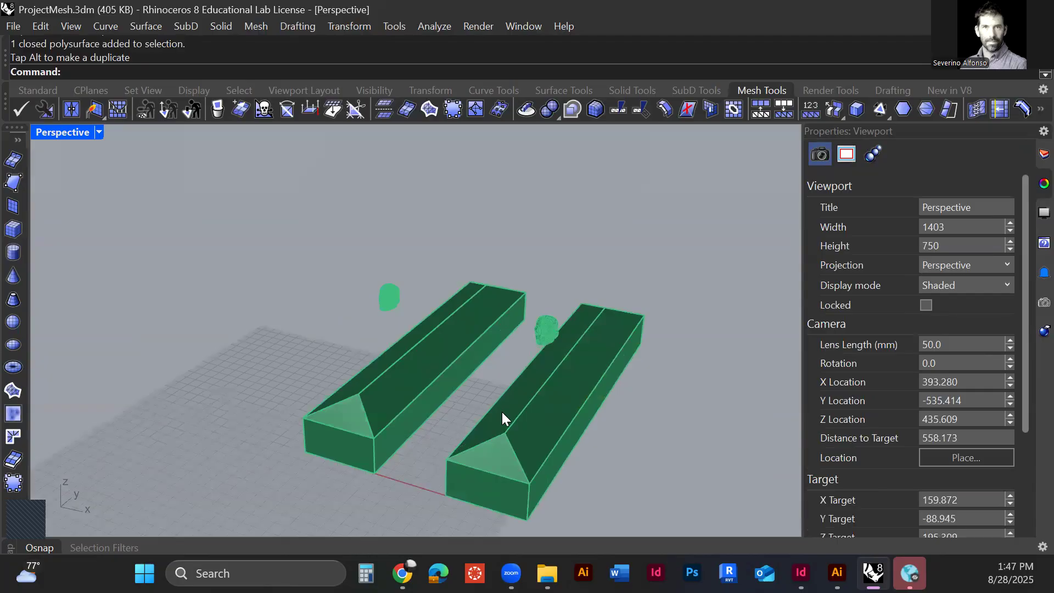
{"action": "scroll", "coordinate": [543, 356], "scroll_direction": "up", "scroll_amount": 10}
{"action": "scroll", "coordinate": [535, 356], "scroll_direction": "down", "scroll_amount": 15}
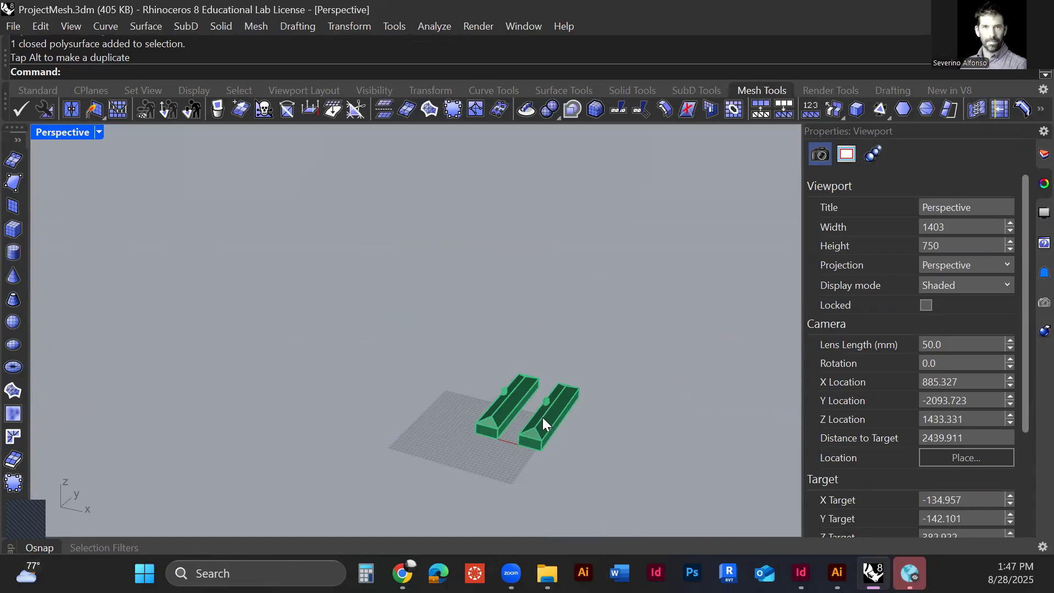
Step: Undo the head moves, the building move and the building's mesh conversion
{"action": "key", "text": "ctrl+z"}
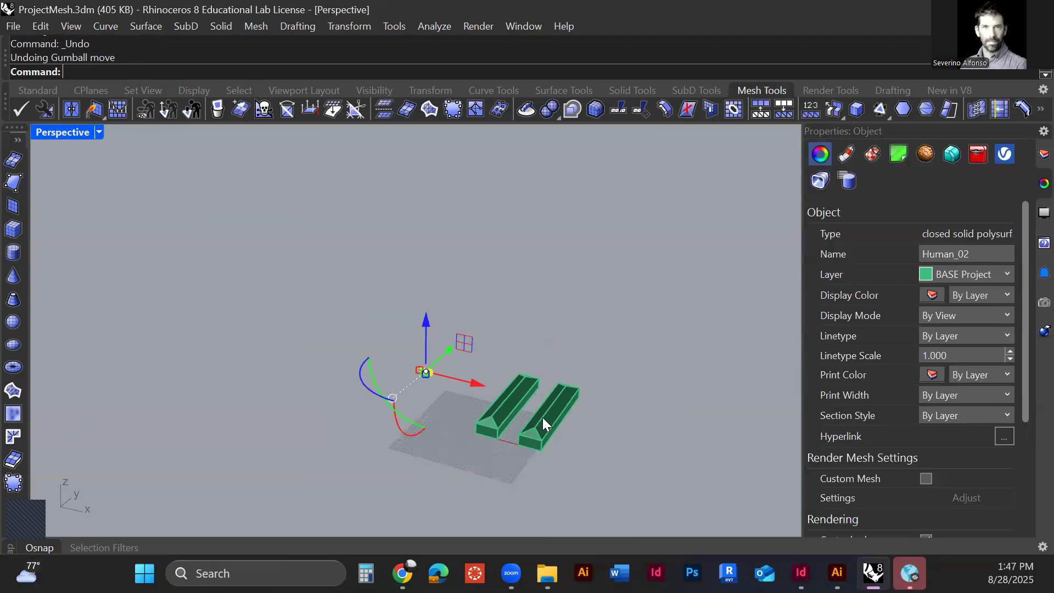
{"action": "key", "text": "ctrl+z"}
{"action": "left_click", "coordinate": [451, 444]}
{"action": "key", "text": "ctrl+z"}
{"action": "left_click", "coordinate": [491, 413]}
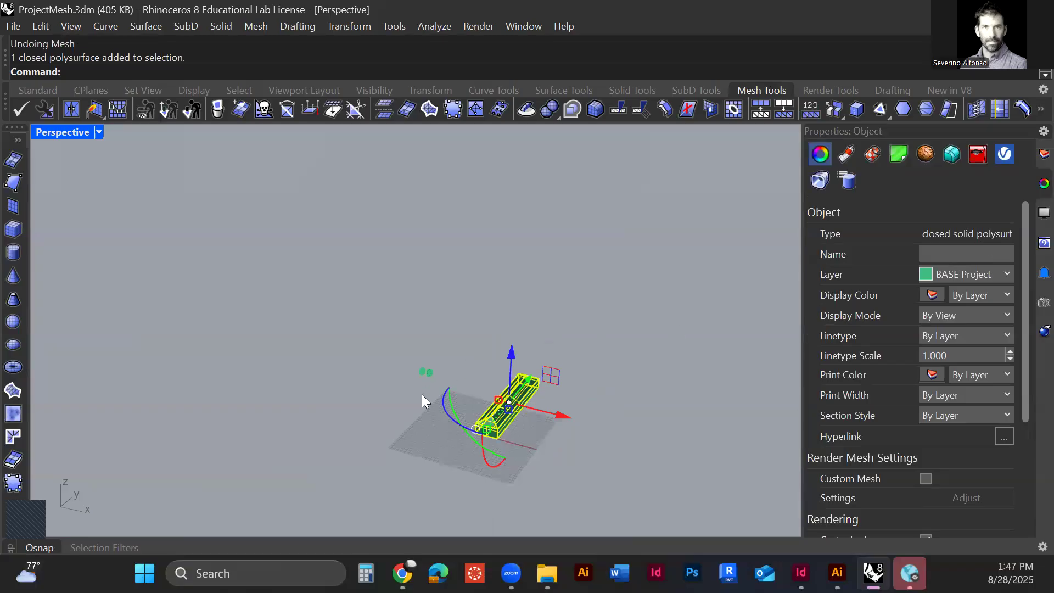
{"action": "left_click", "coordinate": [421, 395]}
Step: Move the NURBS head along the X axis to a position above the building
{"action": "scroll", "coordinate": [422, 395], "scroll_direction": "up", "scroll_amount": 7}
{"action": "left_click", "coordinate": [437, 347]}
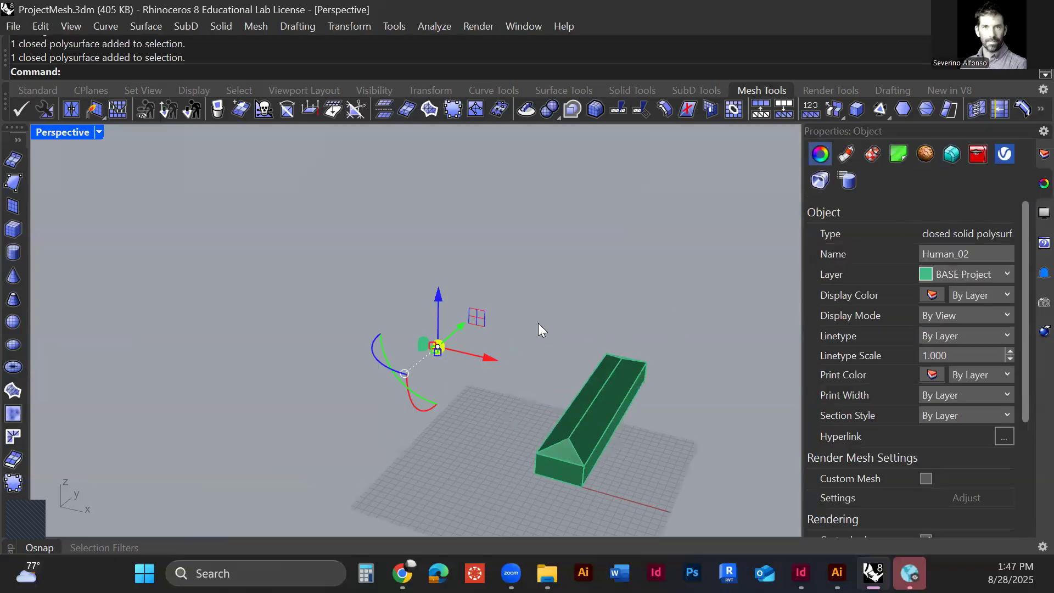
{"action": "left_click_drag", "start_coordinate": [438, 347], "coordinate": [588, 379]}
{"action": "left_click", "coordinate": [426, 386]}
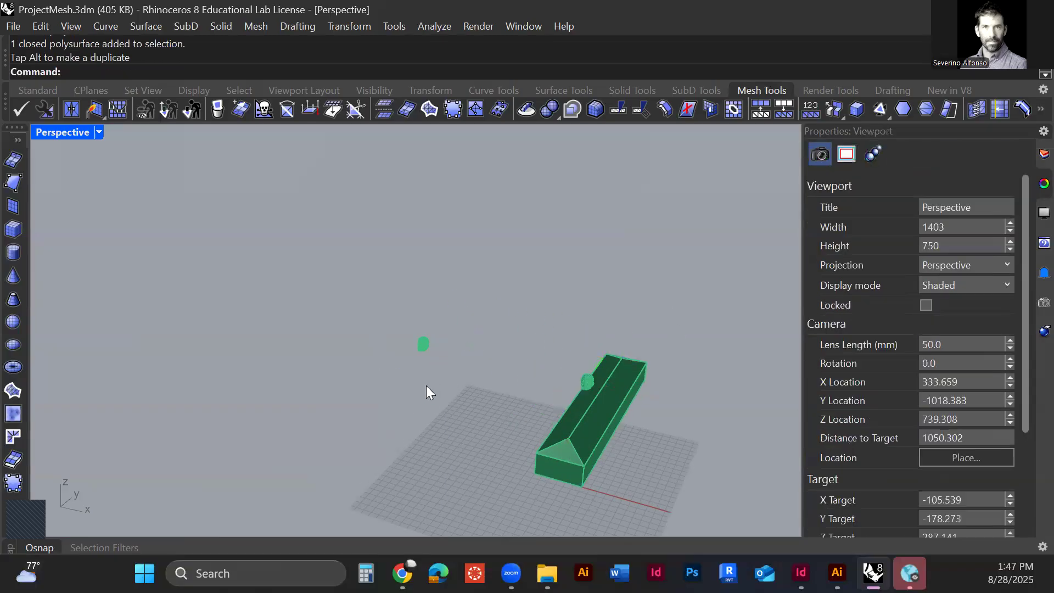
Step: Zoom to the selected NURBS head and examine its position relative to the building's roof
{"action": "scroll", "coordinate": [467, 412], "scroll_direction": "down", "scroll_amount": 4}
{"action": "scroll", "coordinate": [576, 399], "scroll_direction": "up", "scroll_amount": 8}
{"action": "left_click", "coordinate": [568, 394]}
{"action": "type", "text": "z"}
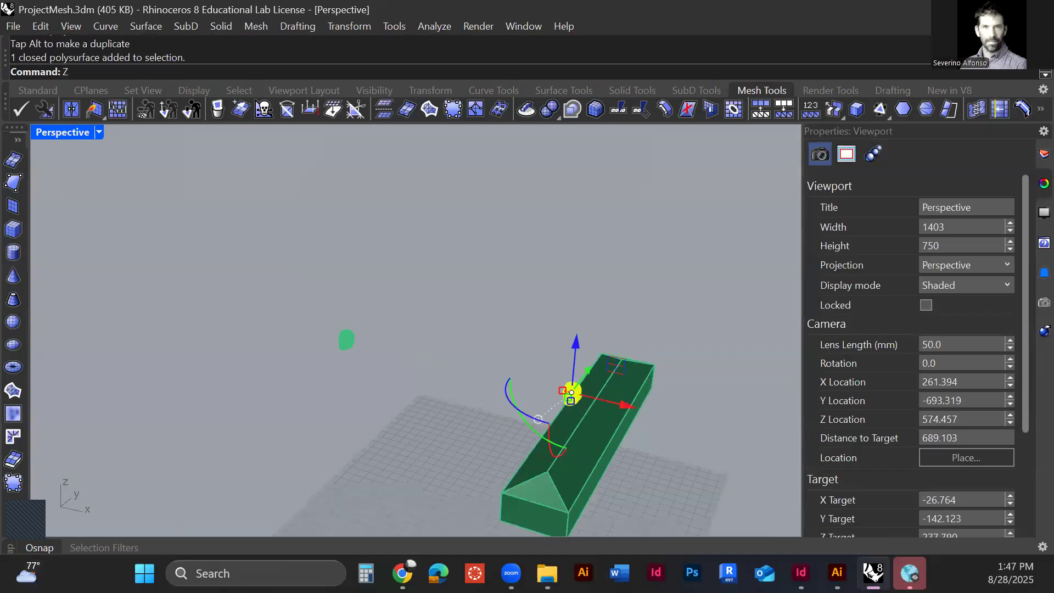
{"action": "key", "text": "space"}
{"action": "type", "text": "s"}
{"action": "key", "text": "space"}
{"action": "key", "text": "Escape"}
{"action": "scroll", "coordinate": [527, 406], "scroll_direction": "down", "scroll_amount": 8}
{"action": "left_click", "coordinate": [476, 332]}
{"action": "right_click_drag", "start_coordinate": [476, 333], "coordinate": [471, 314]}
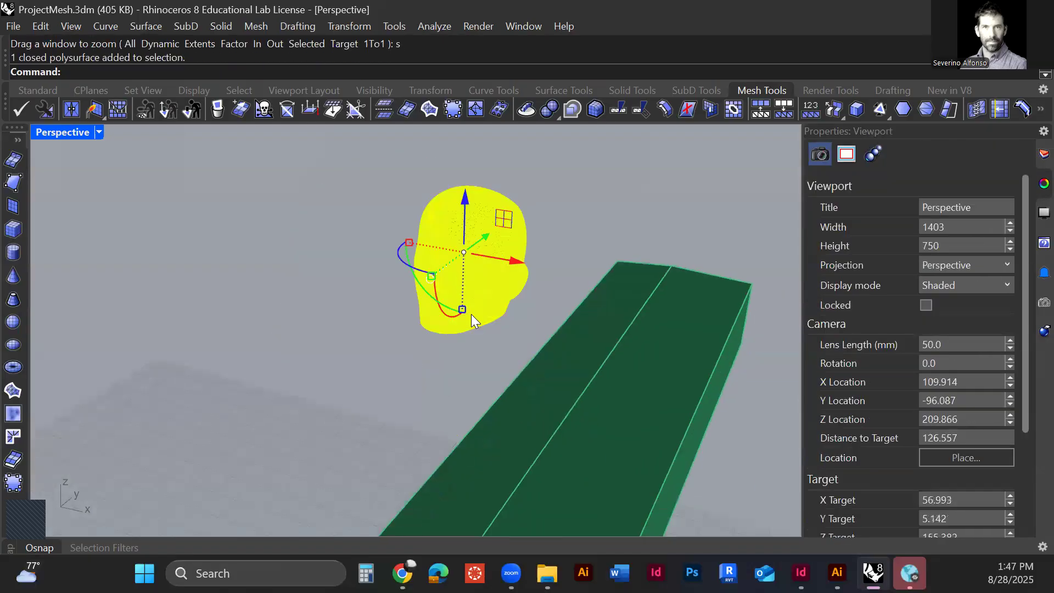
{"action": "scroll", "coordinate": [471, 307], "scroll_direction": "down", "scroll_amount": 3}
Step: Lower the NURBS head onto the building's roof in the Front view
{"action": "key", "text": "ctrl+F1"}
{"action": "key", "text": "ctrl+F2"}
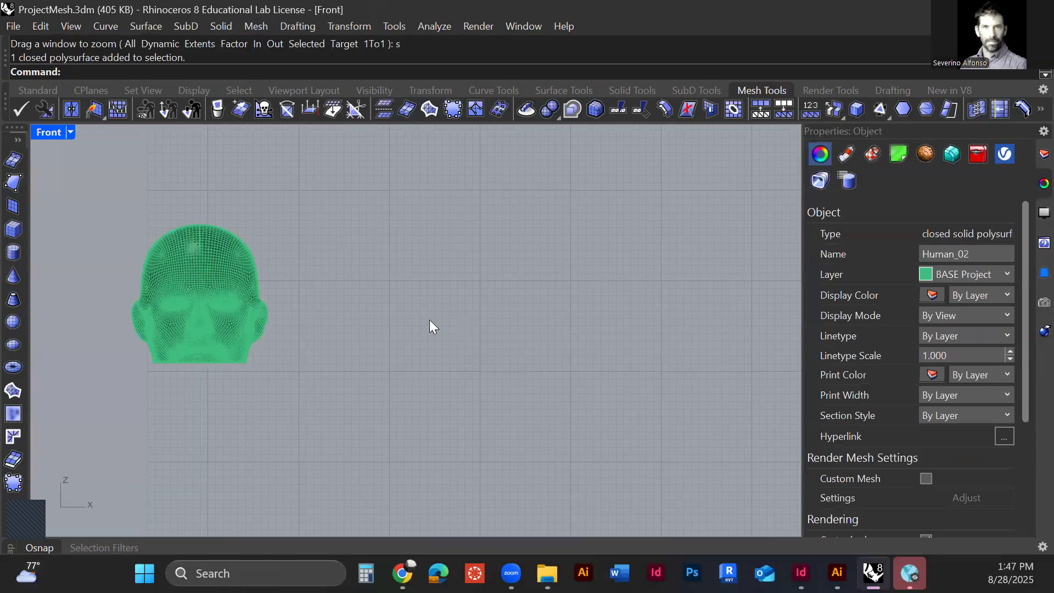
{"action": "scroll", "coordinate": [235, 296], "scroll_direction": "down", "scroll_amount": 10}
{"action": "scroll", "coordinate": [262, 355], "scroll_direction": "down", "scroll_amount": 5}
{"action": "left_click_drag", "start_coordinate": [410, 292], "coordinate": [387, 353]}
Step: Delete the leftover closed mesh head beside the building
{"action": "left_click", "coordinate": [247, 330]}
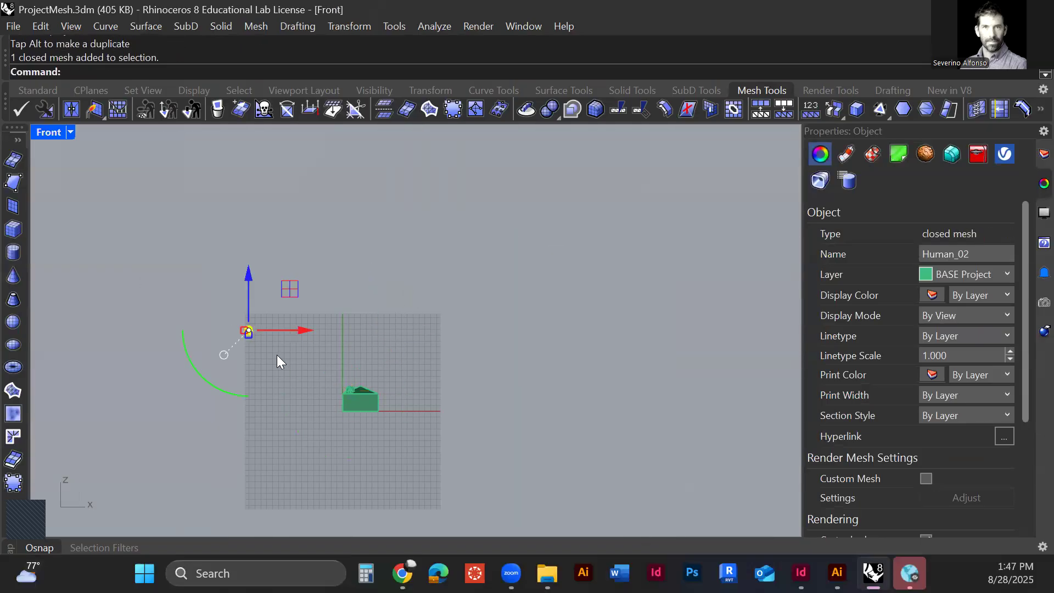
{"action": "key", "text": "Delete"}
{"action": "scroll", "coordinate": [342, 336], "scroll_direction": "up", "scroll_amount": 15}
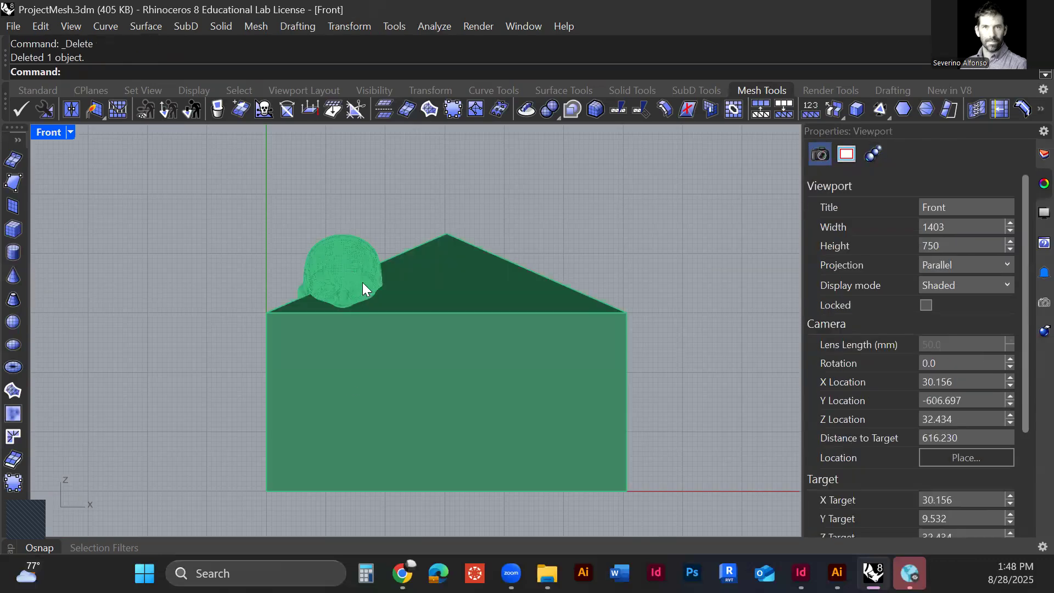
Step: Enlarge the NURBS head uniformly so that it overlaps the building volume
{"action": "left_click", "coordinate": [363, 282]}
{"action": "left_click_drag", "start_coordinate": [344, 315], "coordinate": [379, 412], "text": "shift"}
{"action": "key", "text": "Tab"}
{"action": "key", "text": "ctrl+Tab"}
Step: Move the enlarged head back along the building's length in the Top view
{"action": "key", "text": "ctrl+Tab"}
{"action": "scroll", "coordinate": [420, 405], "scroll_direction": "down", "scroll_amount": 6}
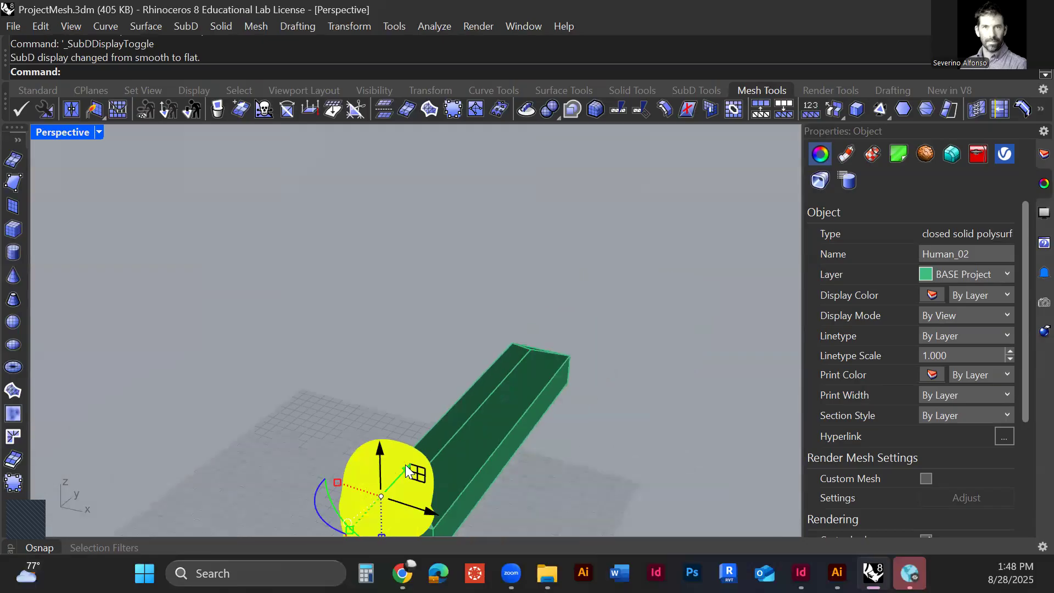
{"action": "scroll", "coordinate": [408, 470], "scroll_direction": "down", "scroll_amount": 3}
{"action": "key", "text": "ctrl+Tab"}
{"action": "scroll", "coordinate": [399, 351], "scroll_direction": "up", "scroll_amount": 1}
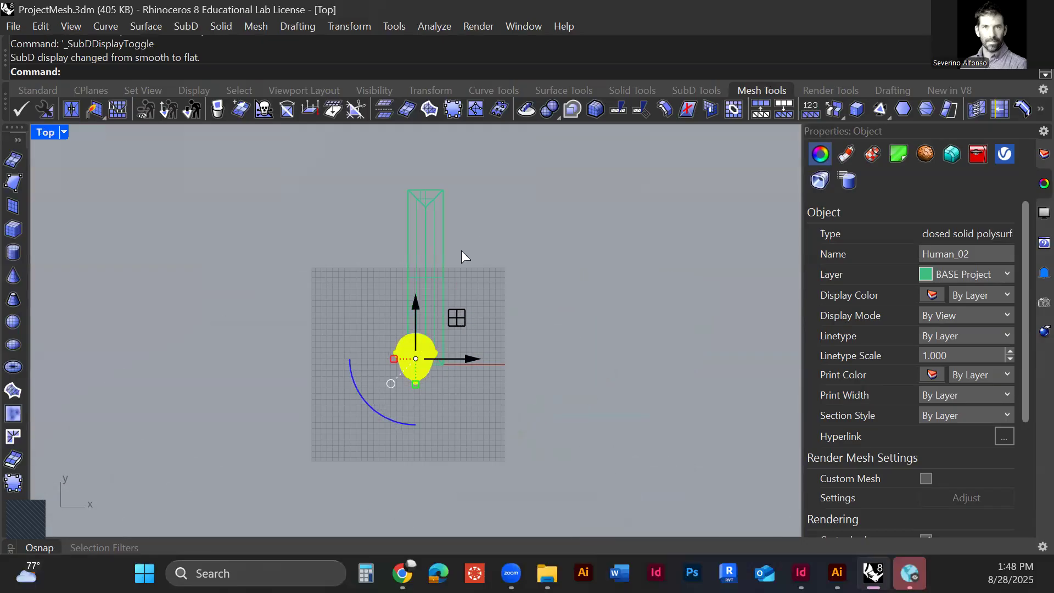
{"action": "left_click_drag", "start_coordinate": [459, 318], "coordinate": [460, 207]}
{"action": "left_click", "coordinate": [362, 291]}
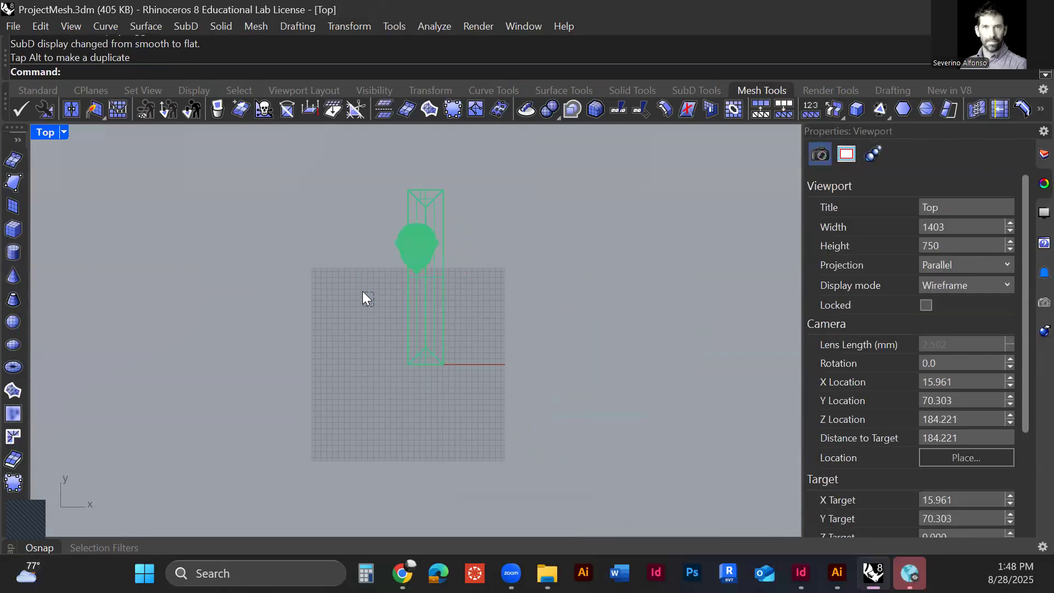
Step: Make a copy of the head near the building's front end, turned a quarter turn to face +X, and enlarge it
{"action": "left_click", "coordinate": [407, 247]}
{"action": "left_click_drag", "start_coordinate": [378, 295], "coordinate": [466, 288]}
{"action": "left_click_drag", "start_coordinate": [386, 362], "coordinate": [381, 324]}
Step: Mirror the enlarged head upside down across a horizontal line in the Front view with Copy=No
{"action": "key", "text": "ctrl+F2"}
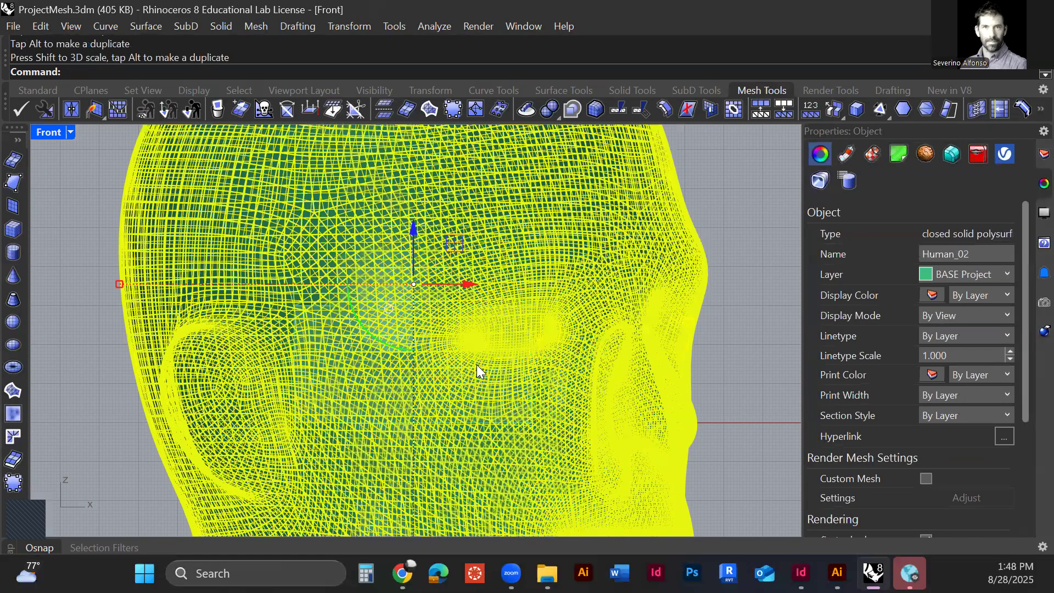
{"action": "scroll", "coordinate": [467, 370], "scroll_direction": "down", "scroll_amount": 10}
{"action": "type", "text": "Mirror"}
{"action": "key", "text": "Return"}
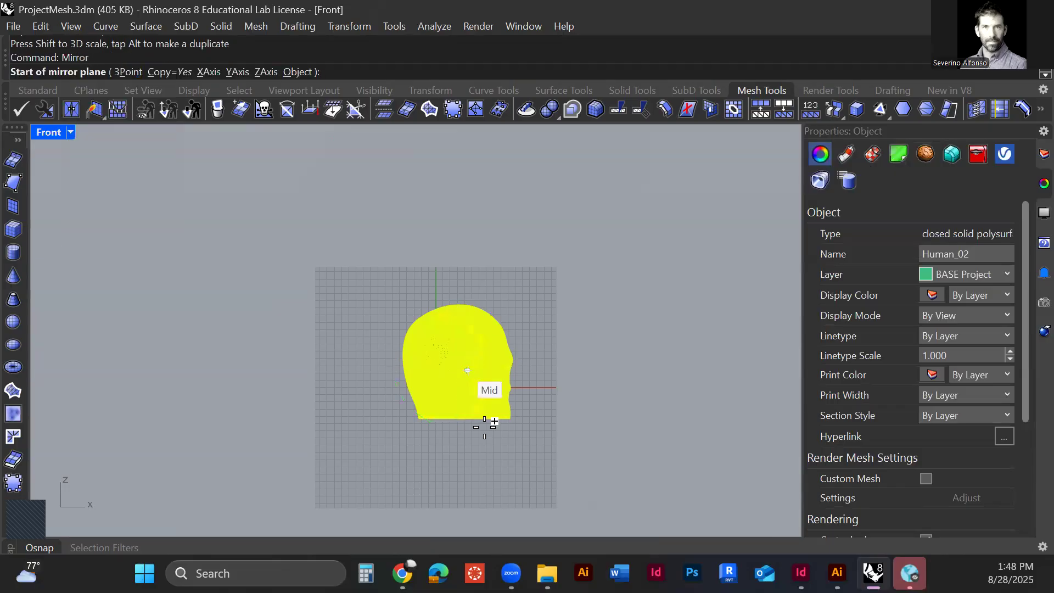
{"action": "left_click", "coordinate": [174, 72]}
{"action": "left_click", "coordinate": [373, 391]}
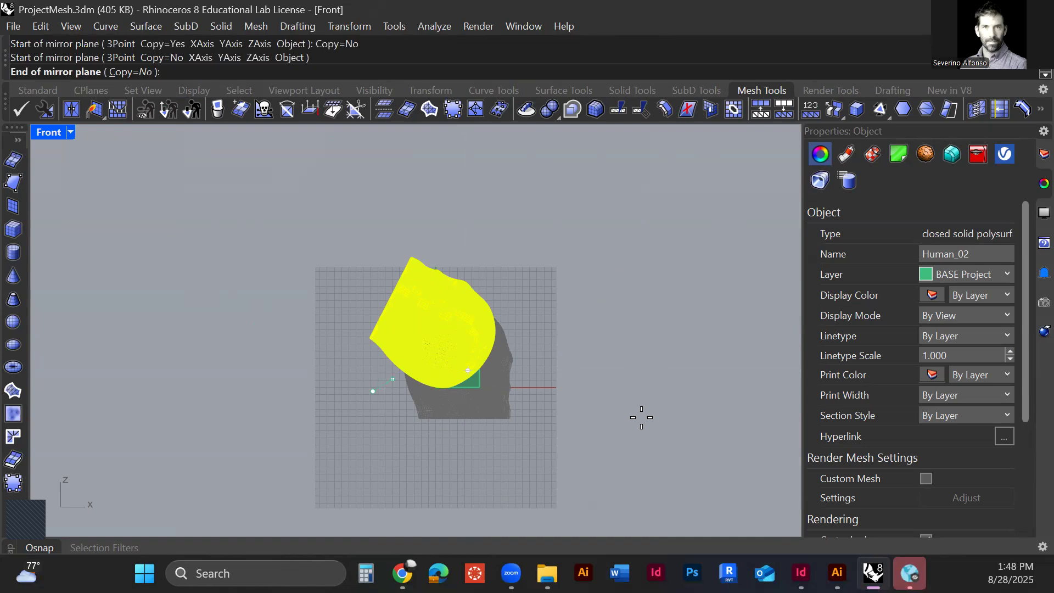
{"action": "mouse_move", "coordinate": [910, 573]}
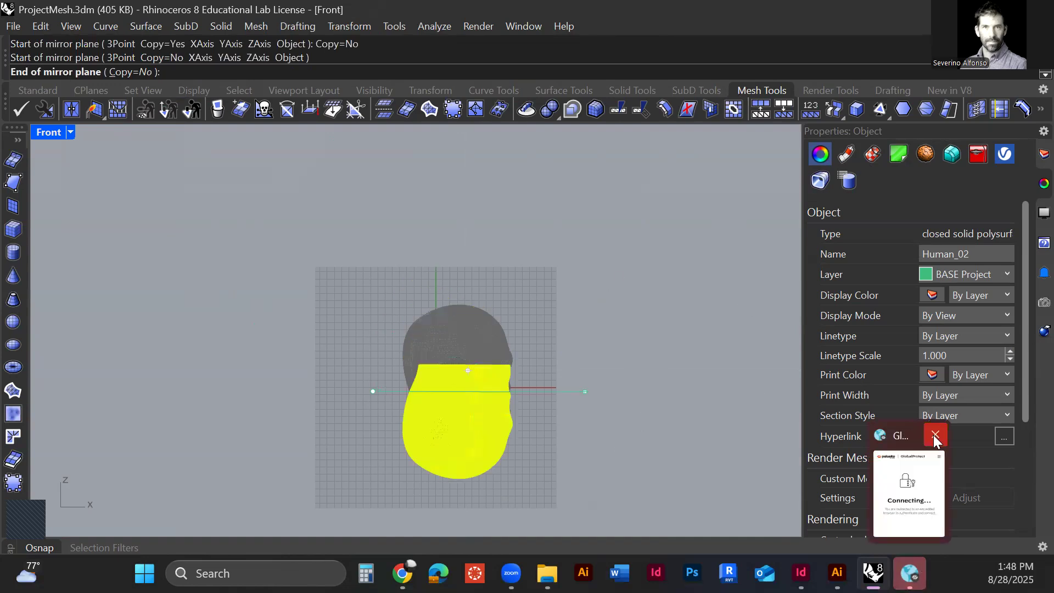
{"action": "left_click", "coordinate": [934, 435]}
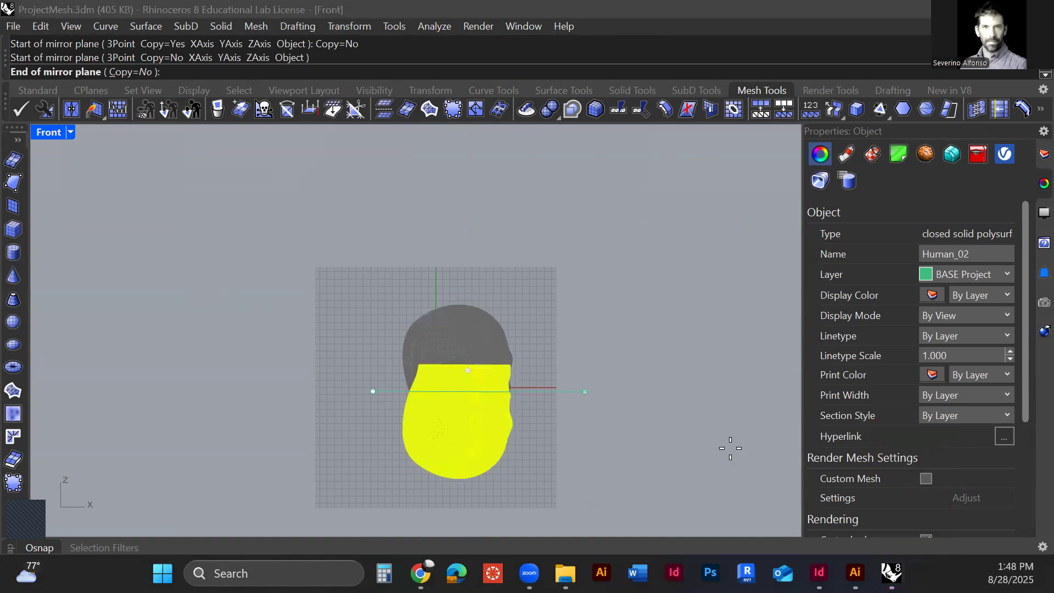
{"action": "left_click", "coordinate": [594, 395]}
Step: Raise the upside-down head over the building, scale it down and adjust its position
{"action": "left_click_drag", "start_coordinate": [501, 379], "coordinate": [505, 304]}
{"action": "key", "text": "ctrl+Tab"}
{"action": "key", "text": "ctrl+Tab"}
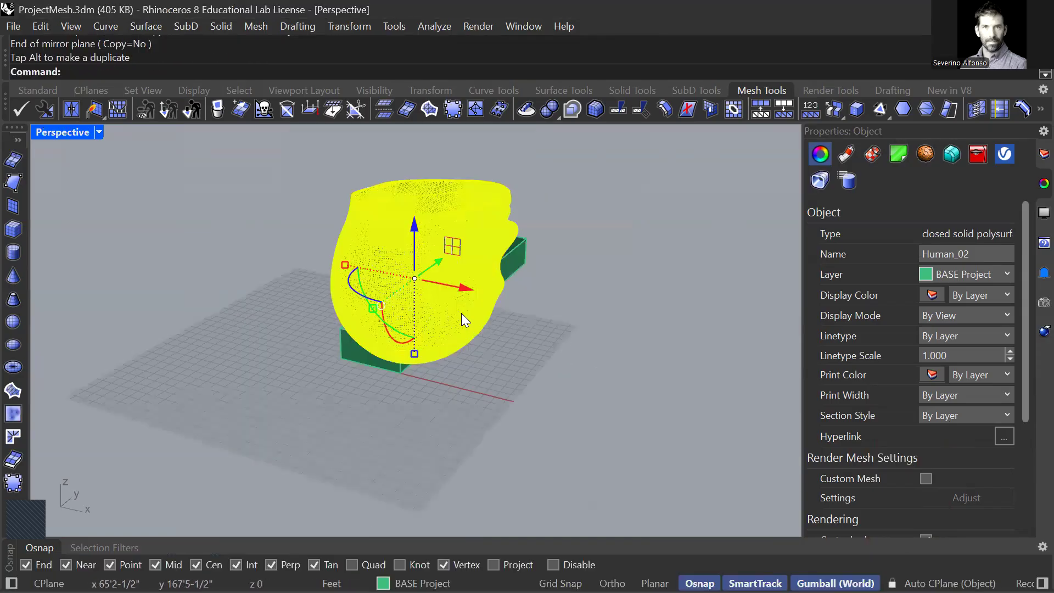
{"action": "scroll", "coordinate": [461, 313], "scroll_direction": "up", "scroll_amount": 2}
{"action": "scroll", "coordinate": [343, 270], "scroll_direction": "down", "scroll_amount": 5}
{"action": "left_click_drag", "start_coordinate": [343, 271], "coordinate": [369, 275]}
{"action": "scroll", "coordinate": [436, 284], "scroll_direction": "up", "scroll_amount": 5}
{"action": "right_click_drag", "start_coordinate": [488, 382], "coordinate": [565, 366]}
Step: Rotate the upside-down head 90 degrees in the Front view so that it lies on its side
{"action": "key", "text": "ctrl+F1"}
{"action": "key", "text": "ctrl+F2"}
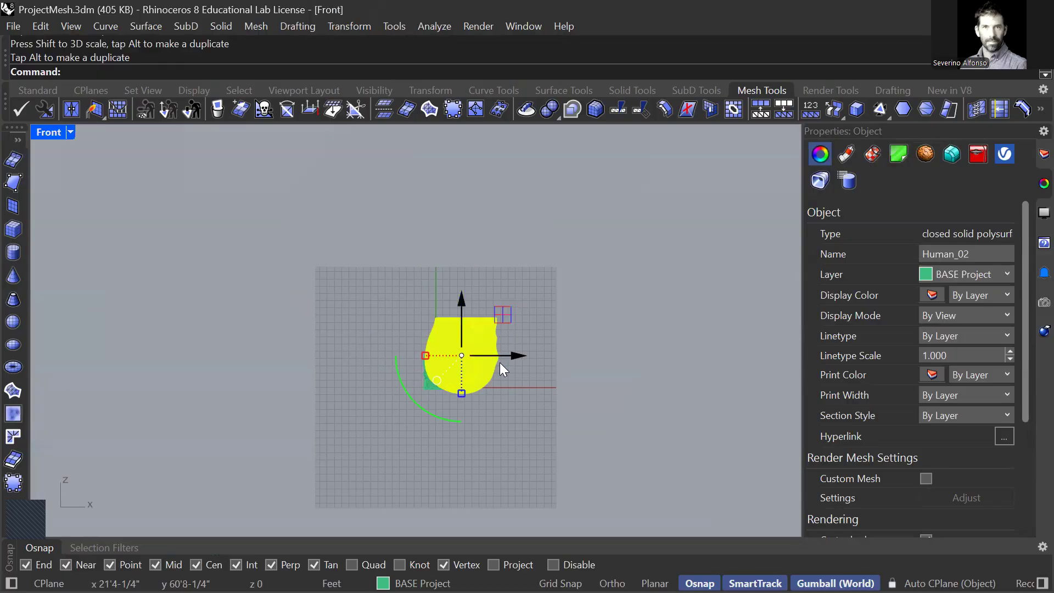
{"action": "scroll", "coordinate": [500, 363], "scroll_direction": "up", "scroll_amount": 9}
{"action": "scroll", "coordinate": [474, 369], "scroll_direction": "up", "scroll_amount": 4}
{"action": "left_click_drag", "start_coordinate": [369, 282], "coordinate": [246, 264]}
{"action": "left_click_drag", "start_coordinate": [174, 341], "coordinate": [80, 245], "text": "shift"}
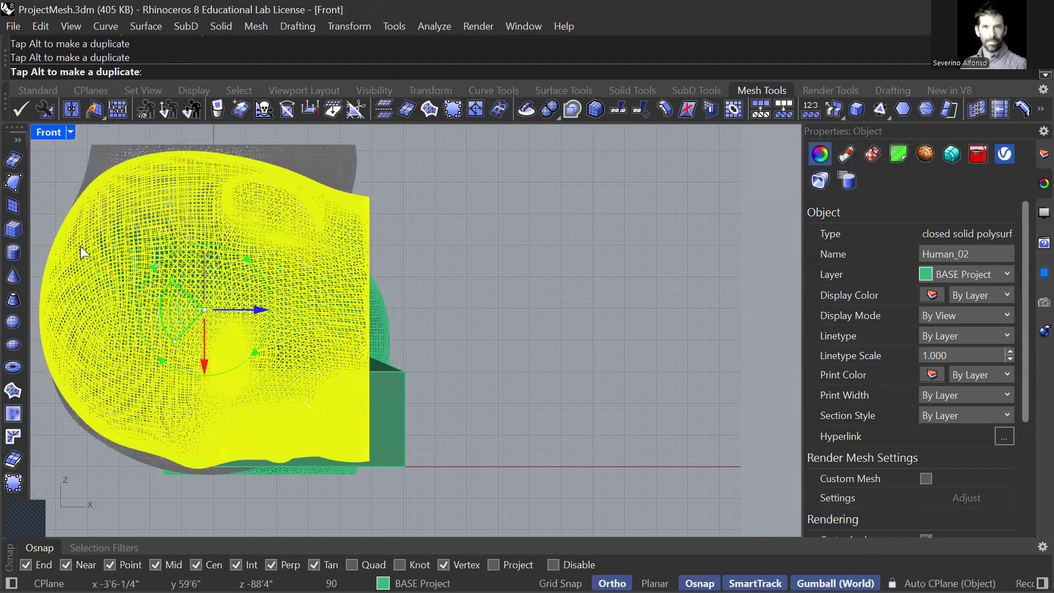
Step: Shift the rotated head about 18'-7" diagonally upward over the building in the Front view
{"action": "left_click_drag", "start_coordinate": [257, 270], "coordinate": [315, 237]}
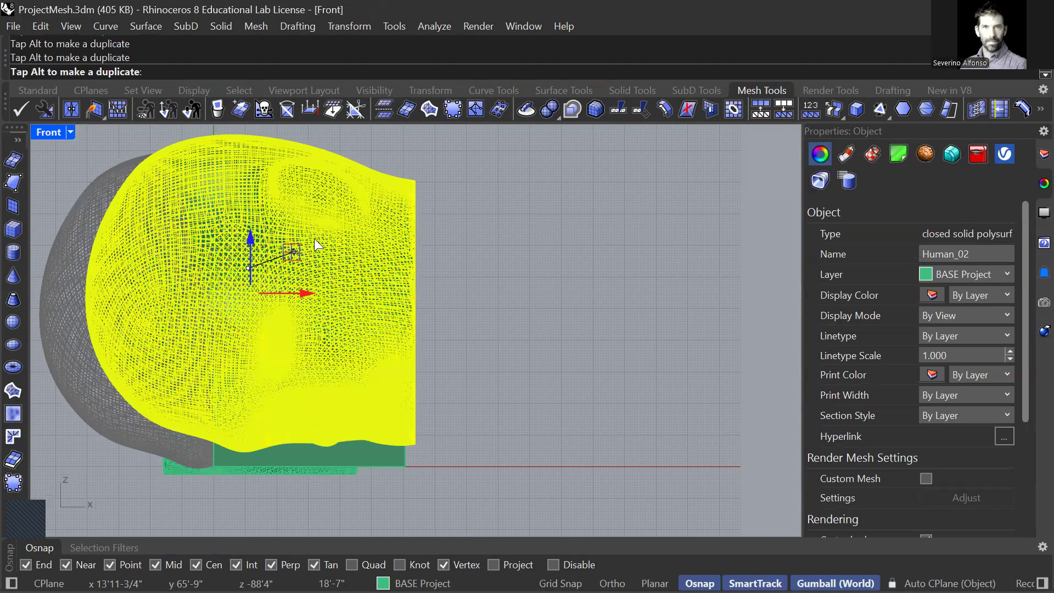
{"action": "key", "text": "ctrl+F4"}
{"action": "right_click_drag", "start_coordinate": [293, 378], "coordinate": [179, 361]}
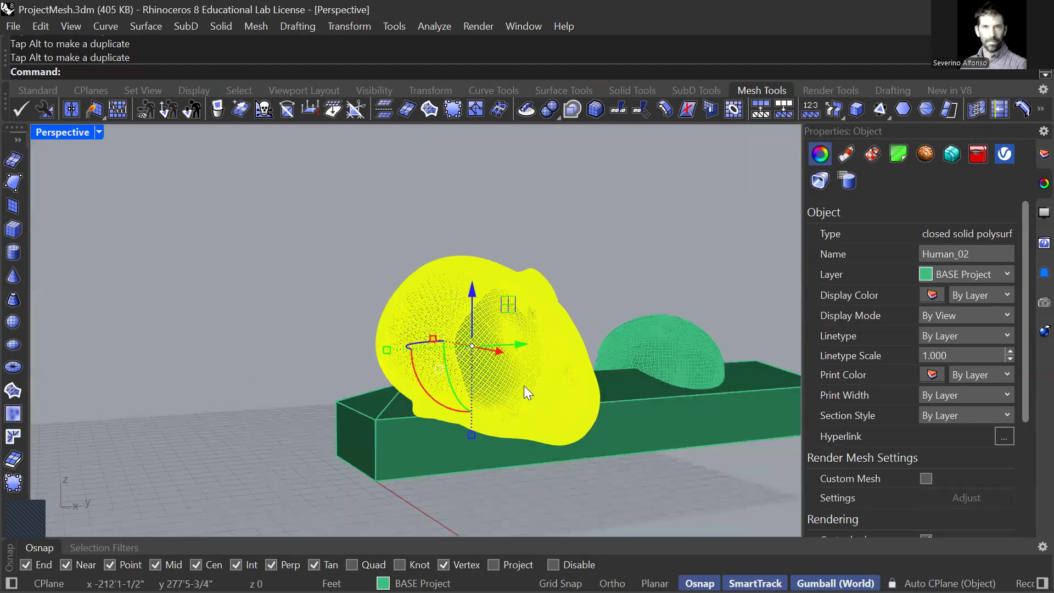
Step: Move the rotated head in the Top view to the far end of the building
{"action": "key", "text": "ctrl+F1"}
{"action": "right_click_drag", "start_coordinate": [465, 293], "coordinate": [459, 356]}
{"action": "left_click_drag", "start_coordinate": [455, 345], "coordinate": [467, 232], "text": "alt"}
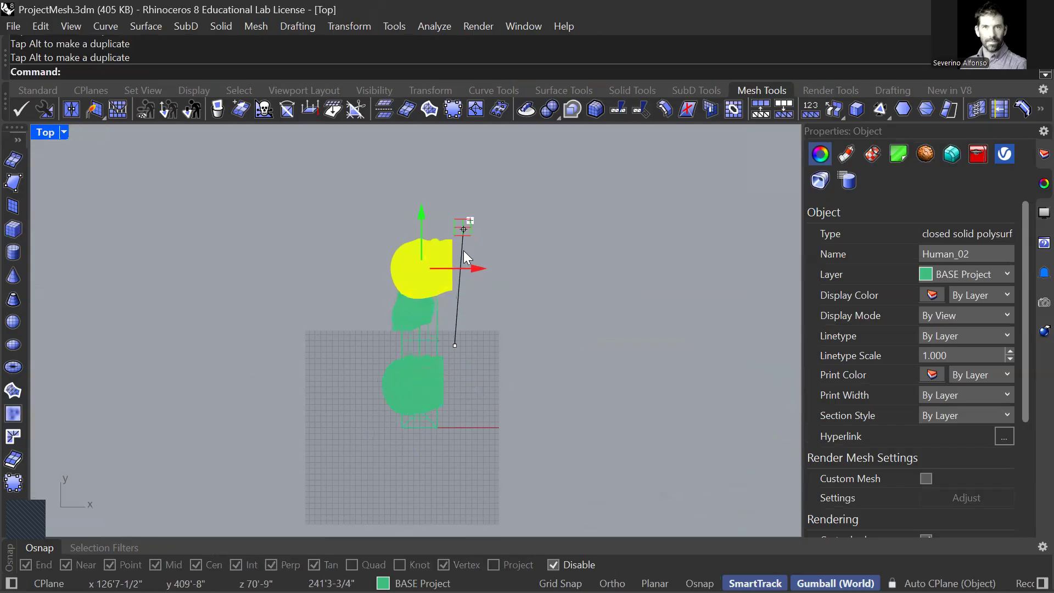
Step: Mirror the head across a vertical line in the Top view with Copy=No and shift it back over the building
{"action": "type", "text": "Mirror"}
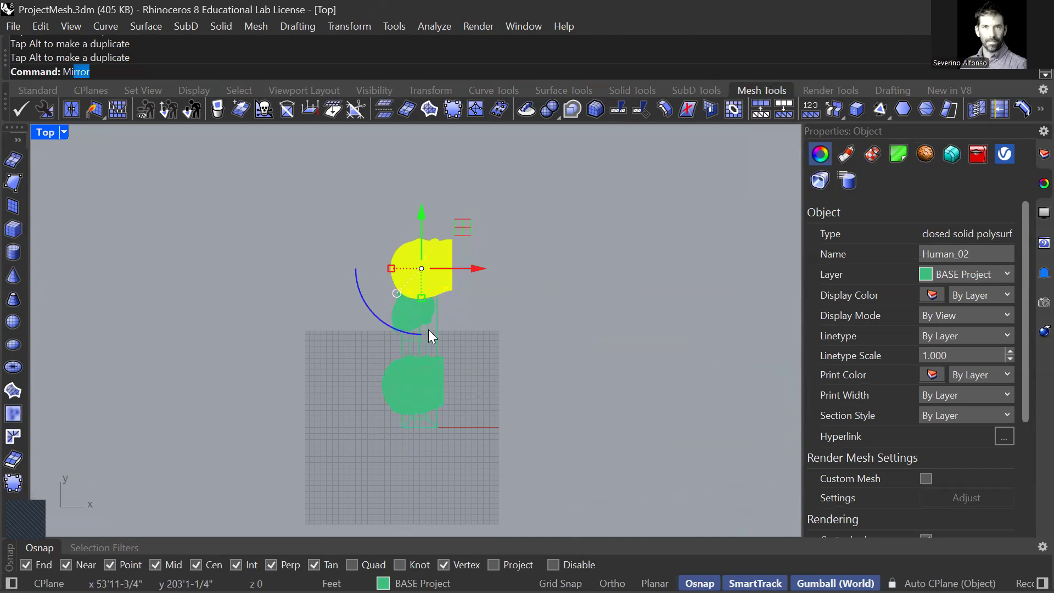
{"action": "key", "text": "Return"}
{"action": "left_click", "coordinate": [443, 248]}
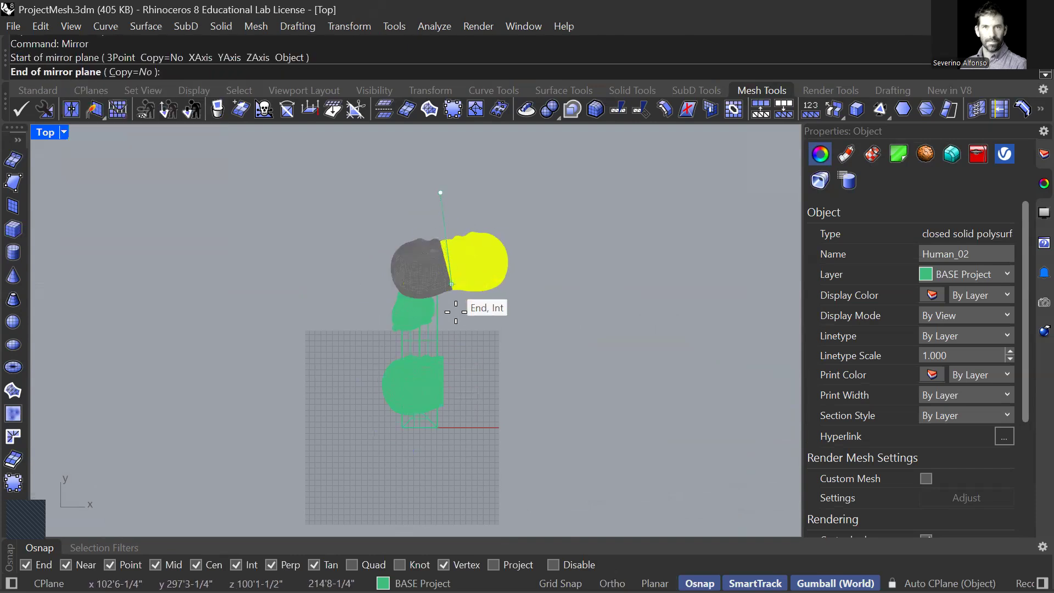
{"action": "left_click", "coordinate": [448, 357]}
{"action": "left_click_drag", "start_coordinate": [500, 222], "coordinate": [457, 243]}
Step: Rotate the mirrored head about its X axis in the Perspective view
{"action": "key", "text": "ctrl+F2"}
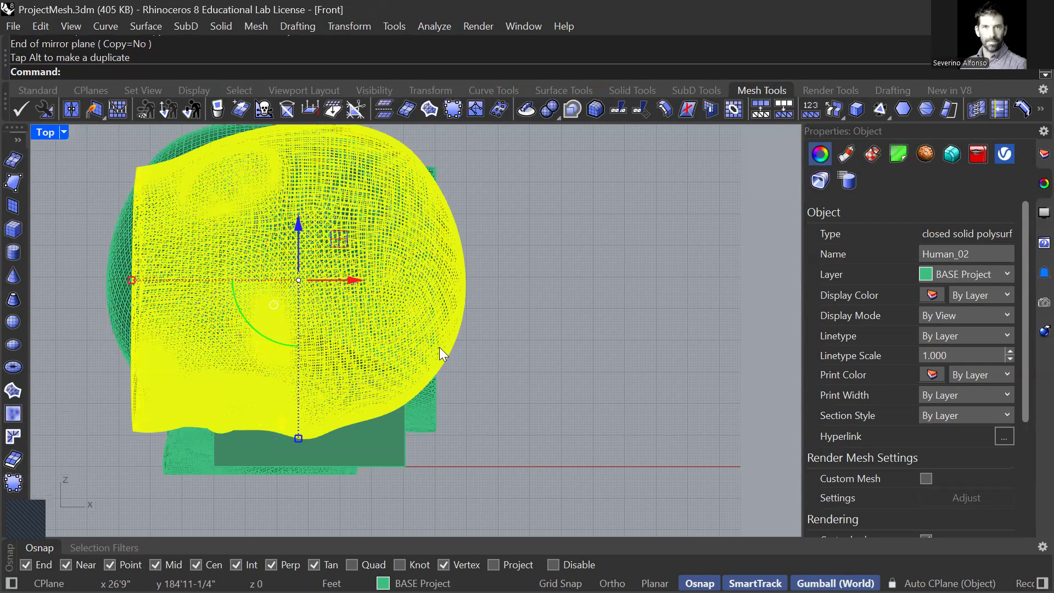
{"action": "key", "text": "ctrl+F3"}
{"action": "key", "text": "ctrl+F4"}
{"action": "right_click_drag", "start_coordinate": [532, 378], "coordinate": [265, 455]}
{"action": "left_click_drag", "start_coordinate": [275, 449], "coordinate": [163, 464]}
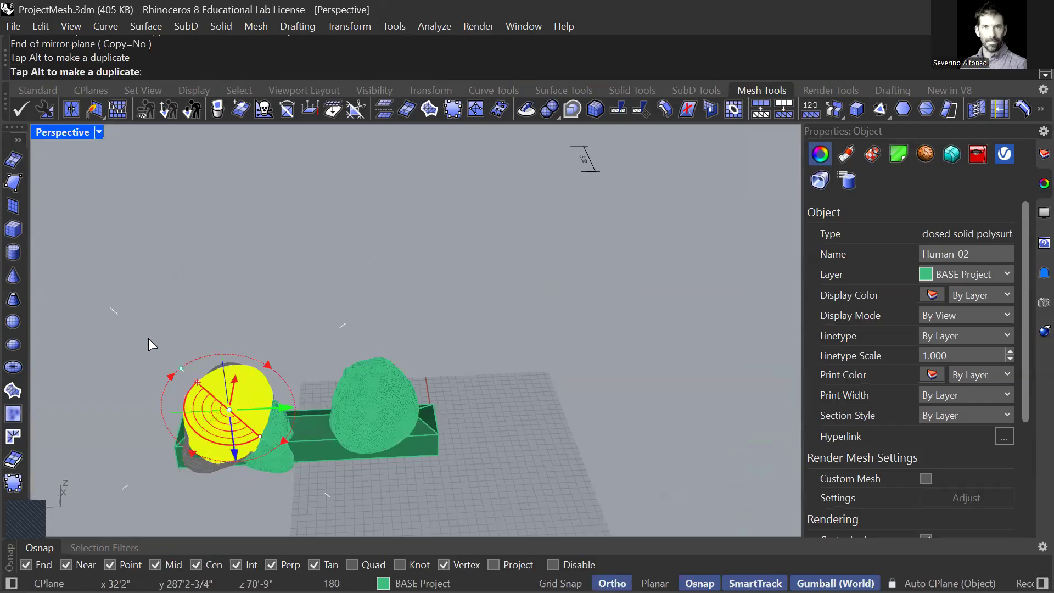
{"action": "scroll", "coordinate": [265, 404], "scroll_direction": "up", "scroll_amount": 5}
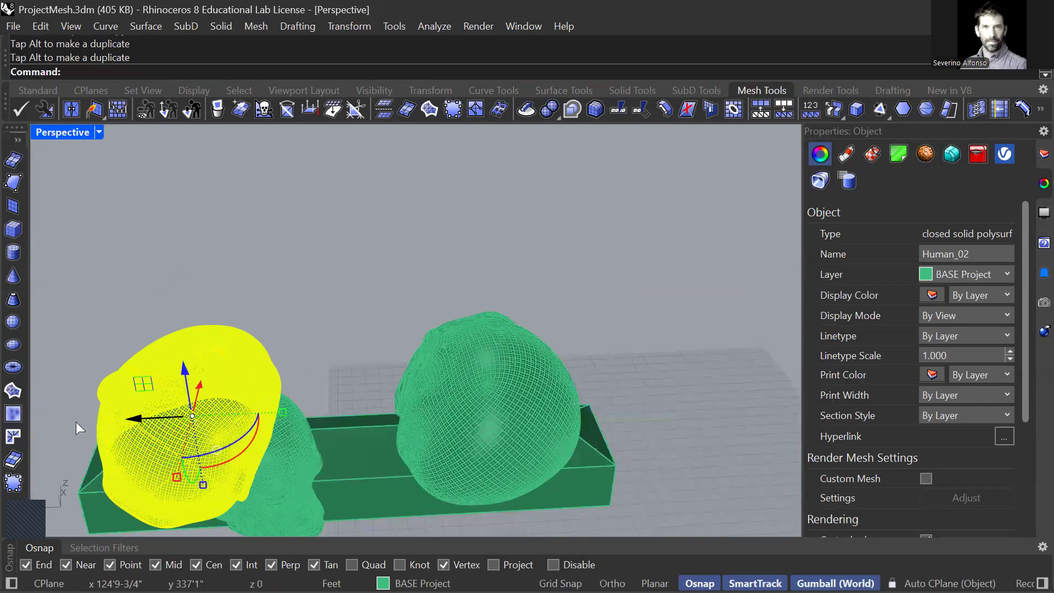
Step: Shift the head sideways over the far end of the building and scale it down
{"action": "left_click_drag", "start_coordinate": [156, 418], "coordinate": [75, 421]}
{"action": "right_click_drag", "start_coordinate": [121, 486], "coordinate": [206, 434], "text": "shift"}
{"action": "left_click_drag", "start_coordinate": [203, 436], "coordinate": [201, 419], "text": "shift"}
{"action": "right_click_drag", "start_coordinate": [338, 386], "coordinate": [268, 398]}
{"action": "left_click_drag", "start_coordinate": [276, 215], "coordinate": [261, 220]}
{"action": "right_click_drag", "start_coordinate": [263, 281], "coordinate": [331, 238]}
{"action": "type", "text": "zs"}
{"action": "key", "text": "Return"}
{"action": "left_click_drag", "start_coordinate": [422, 279], "coordinate": [412, 352]}
{"action": "right_click_drag", "start_coordinate": [412, 351], "coordinate": [518, 325]}
Step: Tilt the head at the far end of the building with a further rotation
{"action": "left_click", "coordinate": [639, 256]}
{"action": "right_click_drag", "start_coordinate": [639, 256], "coordinate": [604, 411]}
{"action": "right_click_drag", "start_coordinate": [417, 270], "coordinate": [455, 352]}
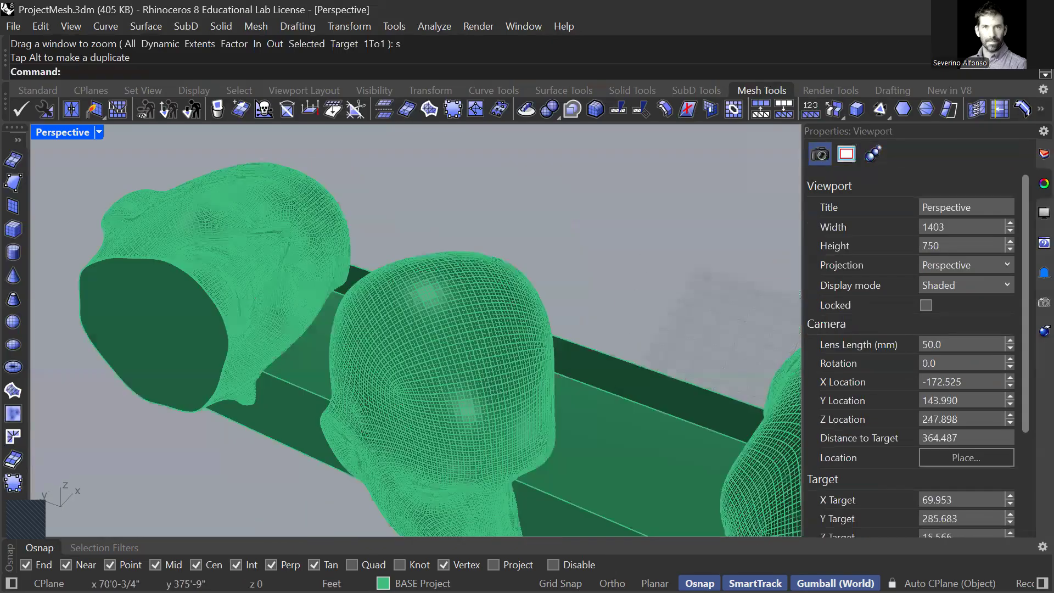
{"action": "left_click_drag", "start_coordinate": [219, 334], "coordinate": [292, 433]}
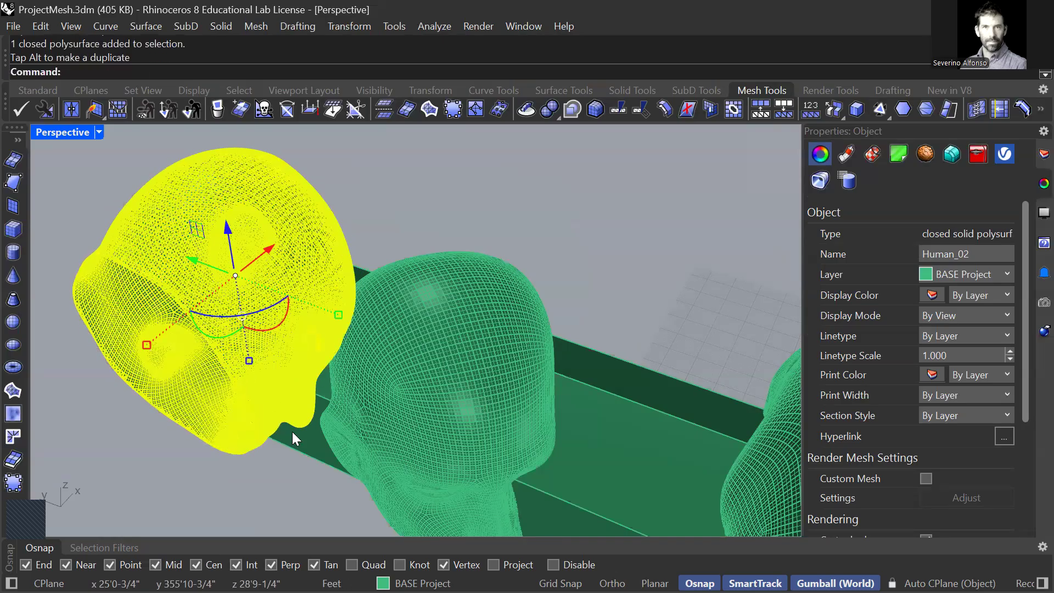
{"action": "key", "text": "Escape"}
Step: Rotate the middle head about its vertical axis so that it faces the largest head
{"action": "right_click_drag", "start_coordinate": [338, 374], "coordinate": [266, 378]}
{"action": "scroll", "coordinate": [416, 376], "scroll_direction": "down", "scroll_amount": 2}
{"action": "left_click", "coordinate": [416, 377]}
{"action": "right_click_drag", "start_coordinate": [406, 405], "coordinate": [453, 439]}
{"action": "left_click_drag", "start_coordinate": [432, 411], "coordinate": [518, 389]}
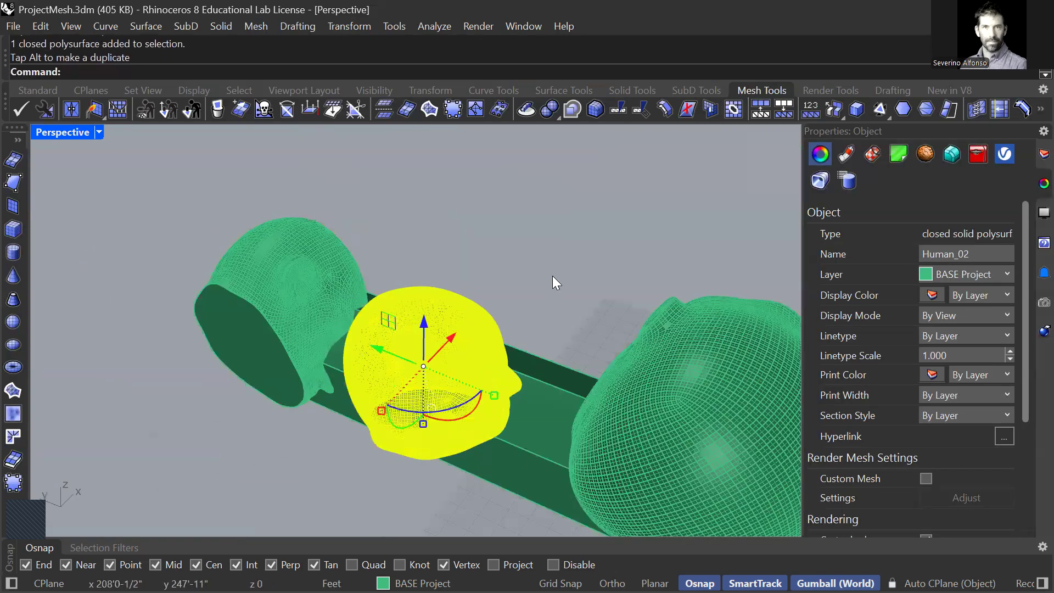
{"action": "left_click", "coordinate": [553, 275]}
Step: Draw a small solid cylinder beside the building's end facade in the Front view
{"action": "scroll", "coordinate": [554, 278], "scroll_direction": "down", "scroll_amount": 8}
{"action": "right_click_drag", "start_coordinate": [564, 345], "coordinate": [489, 286], "text": "shift"}
{"action": "scroll", "coordinate": [490, 285], "scroll_direction": "up", "scroll_amount": 5}
{"action": "right_click_drag", "start_coordinate": [557, 301], "coordinate": [629, 312]}
{"action": "left_click", "coordinate": [540, 203]}
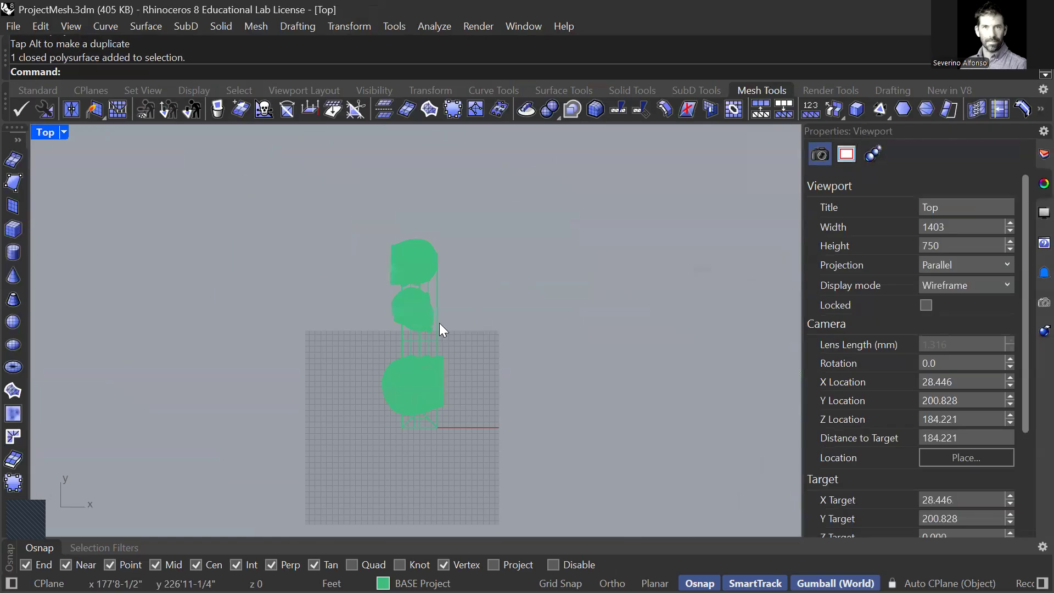
{"action": "key", "text": "ctrl+F2"}
{"action": "type", "text": "Cylinder"}
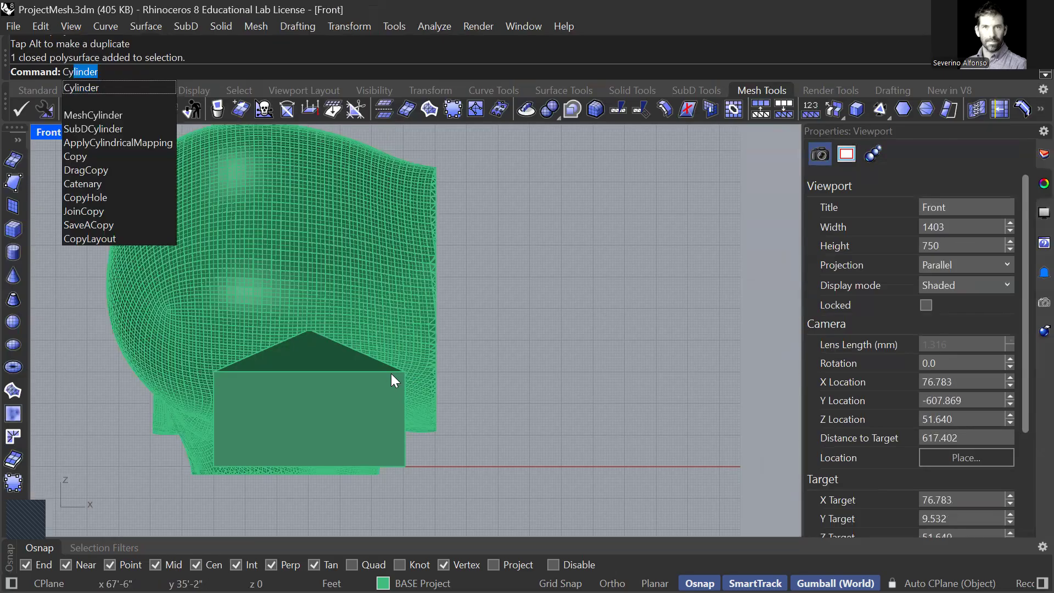
{"action": "key", "text": "Return"}
{"action": "left_click", "coordinate": [530, 387]}
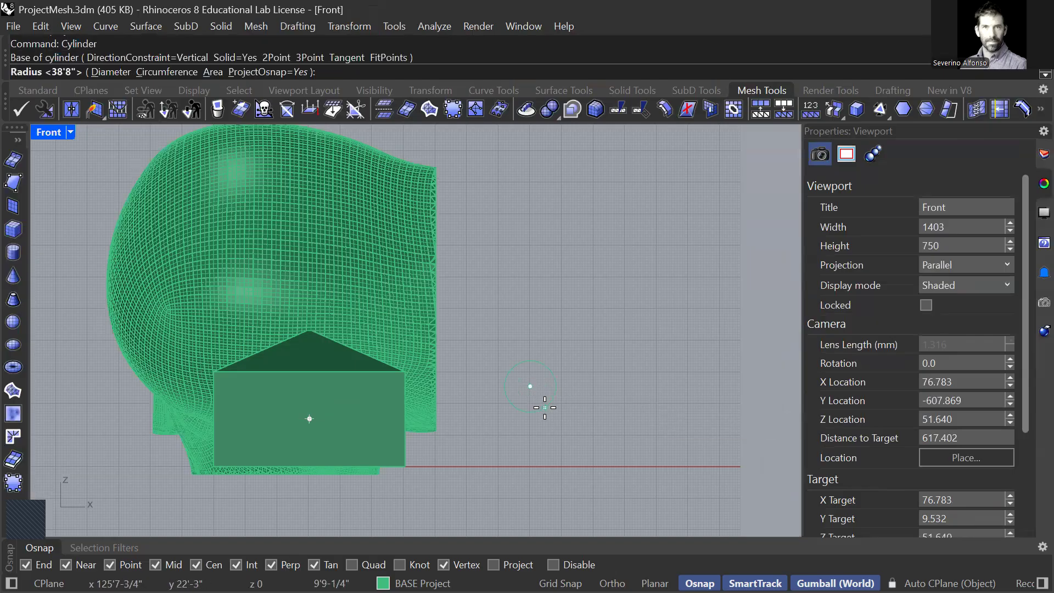
{"action": "left_click", "coordinate": [538, 402]}
{"action": "left_click", "coordinate": [537, 491]}
Step: Move the cylinder into the building and extend it through the whole length of the volume
{"action": "key", "text": "ctrl+Tab"}
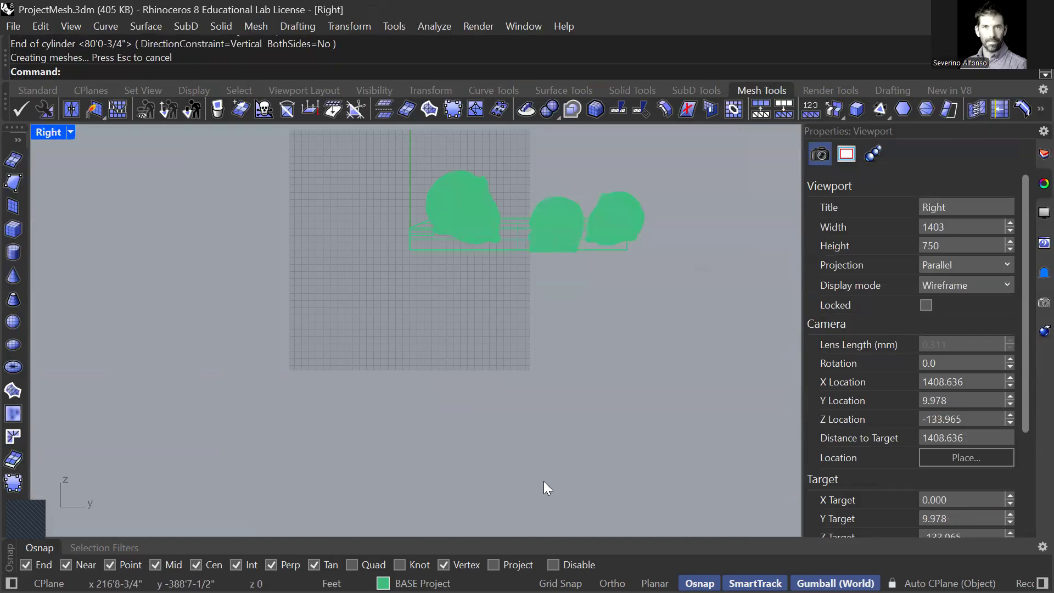
{"action": "key", "text": "ctrl+Tab"}
{"action": "left_click", "coordinate": [548, 339]}
{"action": "left_click_drag", "start_coordinate": [549, 343], "coordinate": [687, 444]}
{"action": "left_click_drag", "start_coordinate": [596, 318], "coordinate": [475, 325]}
{"action": "right_click_drag", "start_coordinate": [430, 366], "coordinate": [567, 278]}
{"action": "left_click_drag", "start_coordinate": [566, 278], "coordinate": [387, 271]}
{"action": "right_click_drag", "start_coordinate": [421, 300], "coordinate": [368, 310]}
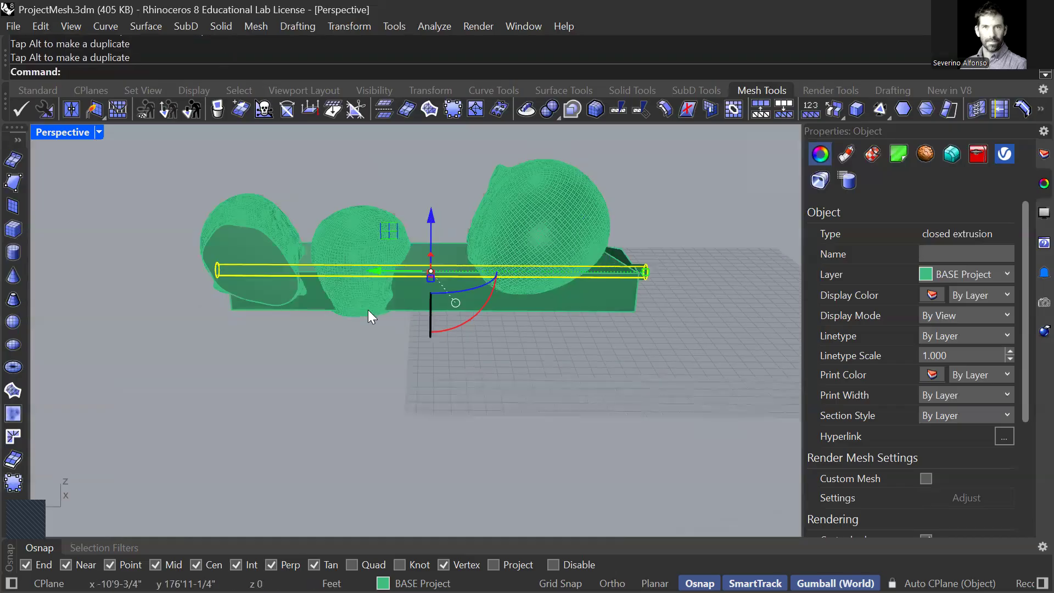
Step: Duplicate the cylinder in the Front view, placing an enlarged copy at the roof edge and a smaller copy low in the facade
{"action": "key", "text": "ctrl+F1"}
{"action": "key", "text": "ctrl+F2"}
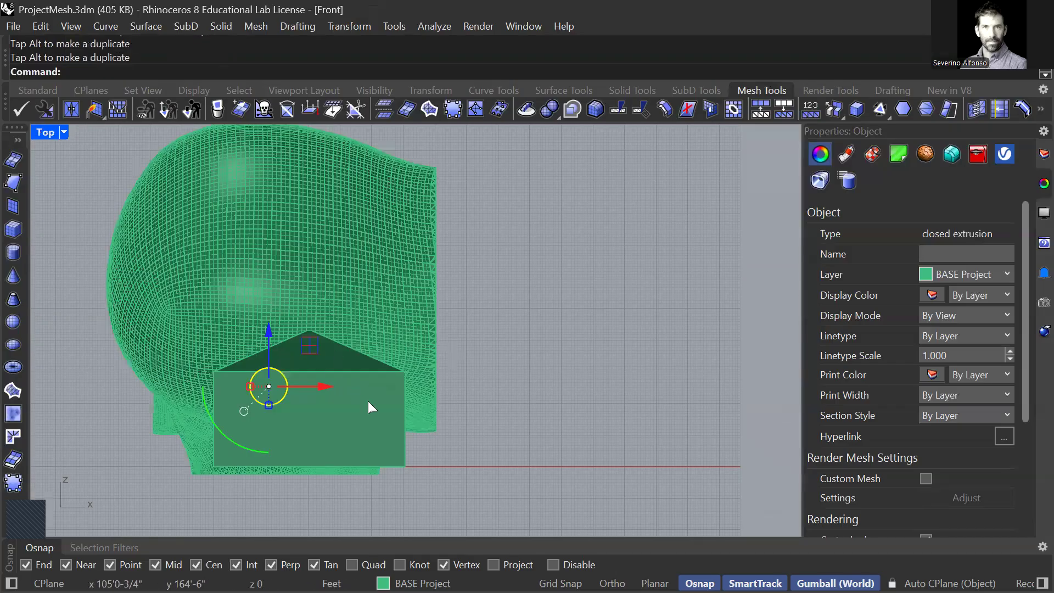
{"action": "scroll", "coordinate": [340, 443], "scroll_direction": "up", "scroll_amount": 2}
{"action": "scroll", "coordinate": [324, 444], "scroll_direction": "up", "scroll_amount": 4}
{"action": "left_click_drag", "start_coordinate": [298, 420], "coordinate": [459, 251], "text": "shift"}
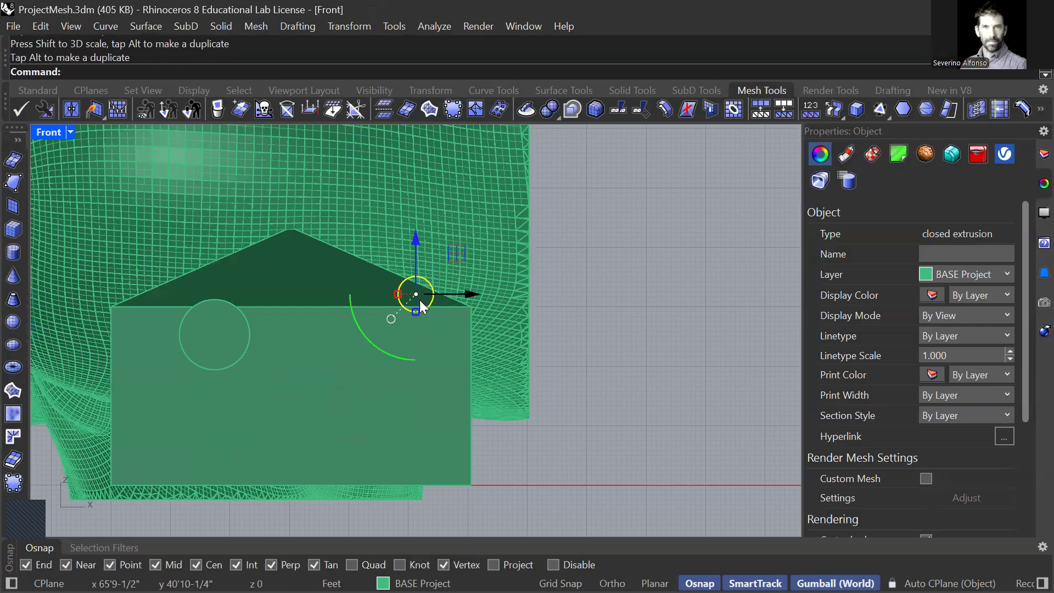
{"action": "left_click_drag", "start_coordinate": [416, 312], "coordinate": [409, 375]}
Step: Display the Perspective view in wireframe and stretch the smallest cylinder lengthwise past the ends of the building
{"action": "key", "text": "ctrl+F3"}
{"action": "key", "text": "ctrl+F4"}
{"action": "right_click_drag", "start_coordinate": [568, 322], "coordinate": [486, 318]}
{"action": "key", "text": "ctrl+alt+w"}
{"action": "scroll", "coordinate": [525, 330], "scroll_direction": "up", "scroll_amount": 6}
{"action": "key", "text": "Escape"}
{"action": "left_click", "coordinate": [332, 286]}
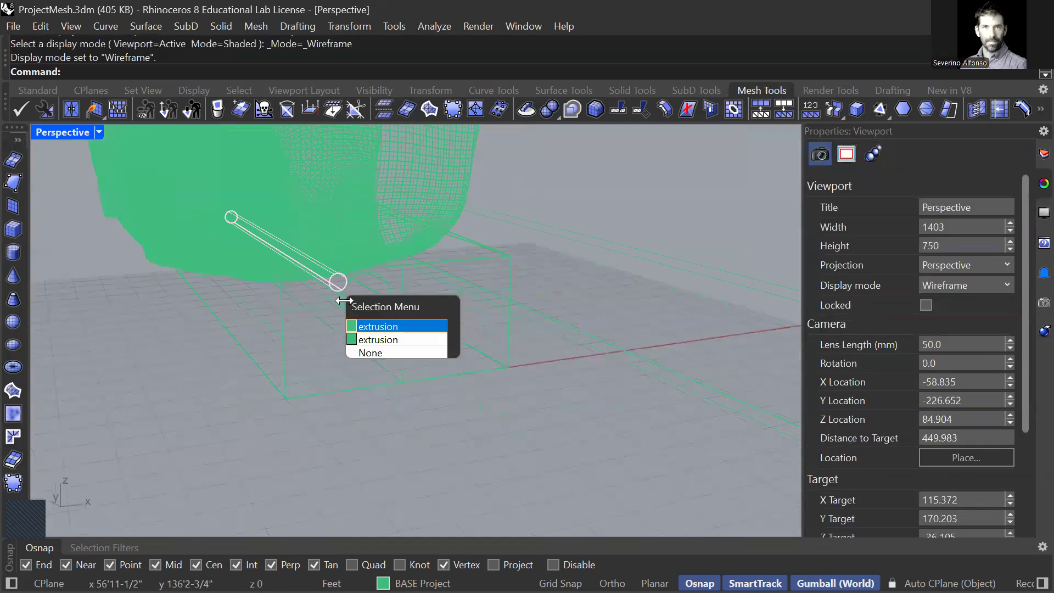
{"action": "left_click", "coordinate": [366, 329]}
{"action": "scroll", "coordinate": [330, 301], "scroll_direction": "down", "scroll_amount": 4}
{"action": "left_click_drag", "start_coordinate": [300, 273], "coordinate": [477, 363]}
{"action": "left_click", "coordinate": [523, 300]}
Step: Duplicate the large cylinder and position the copy along the building's opposite lower side edge
{"action": "mouse_move", "coordinate": [438, 336]}
{"action": "right_mouse_down"}
{"action": "mouse_move", "coordinate": [423, 329]}
{"action": "mouse_move", "coordinate": [431, 348]}
{"action": "right_mouse_up"}
{"action": "left_click", "coordinate": [456, 292]}
{"action": "left_click_drag", "start_coordinate": [364, 191], "coordinate": [286, 218]}
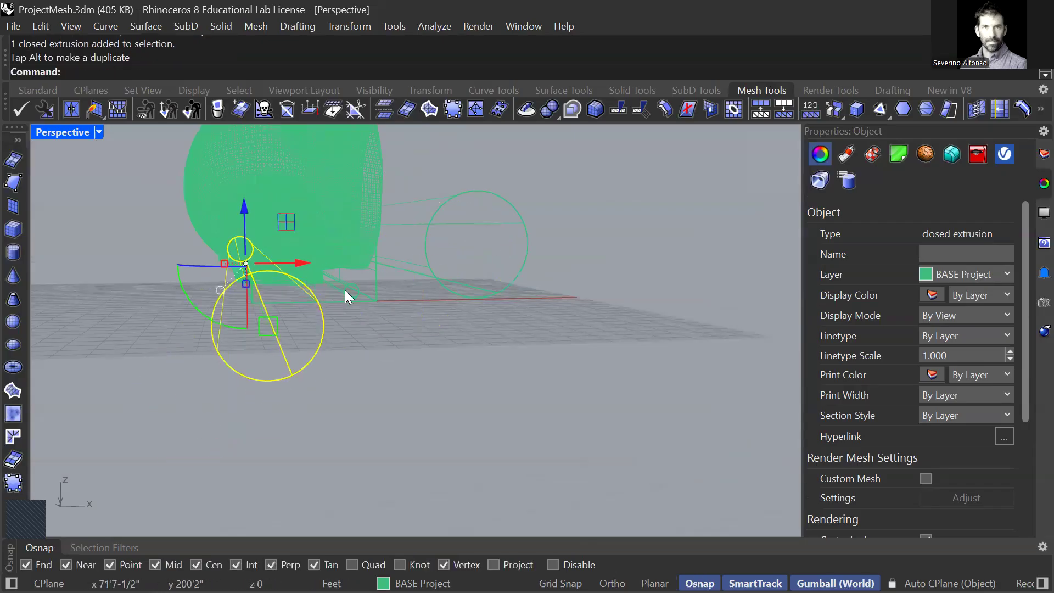
{"action": "key", "text": "ctrl+F1"}
{"action": "key", "text": "ctrl+F2"}
{"action": "scroll", "coordinate": [404, 343], "scroll_direction": "down", "scroll_amount": 5}
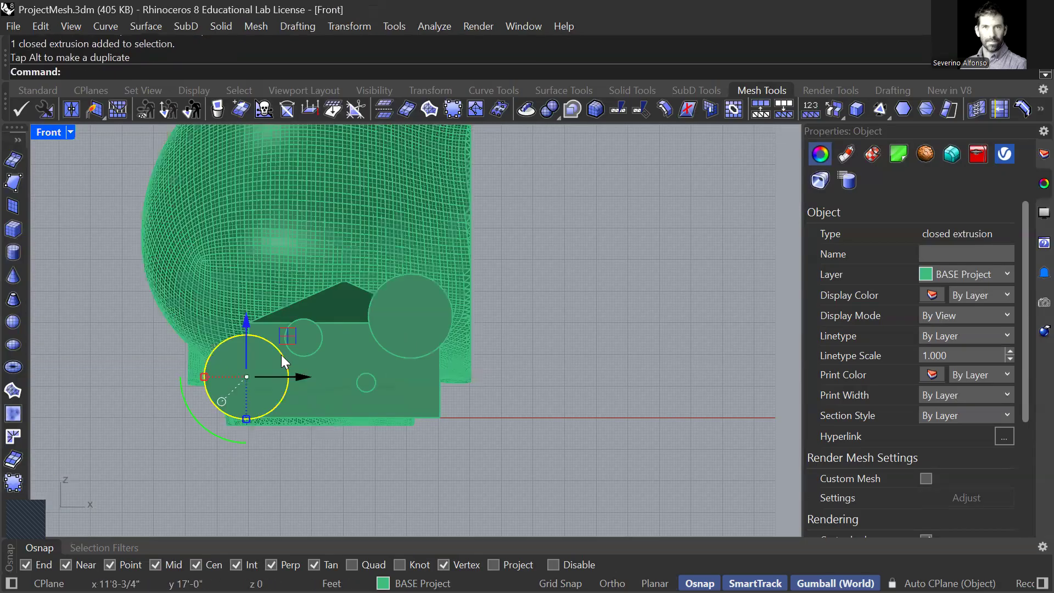
{"action": "left_click_drag", "start_coordinate": [269, 288], "coordinate": [264, 332]}
{"action": "left_click_drag", "start_coordinate": [274, 387], "coordinate": [263, 332]}
Step: Deselect the cylinder and set the Perspective view back to Shaded display
{"action": "key", "text": "ctrl+F3"}
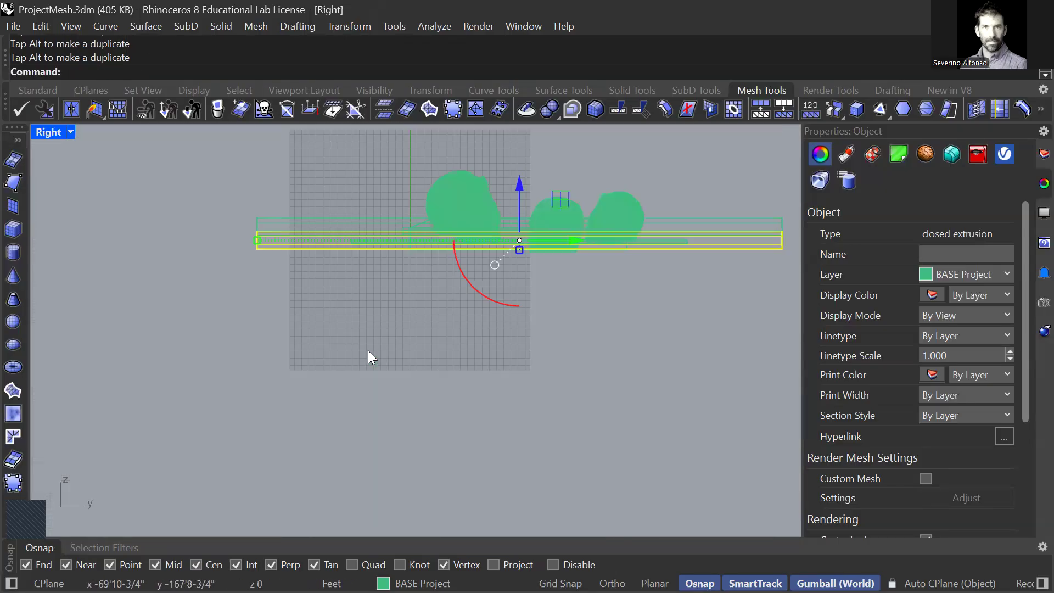
{"action": "key", "text": "ctrl+F4"}
{"action": "left_click", "coordinate": [337, 355]}
{"action": "right_click_drag", "start_coordinate": [337, 355], "coordinate": [376, 358]}
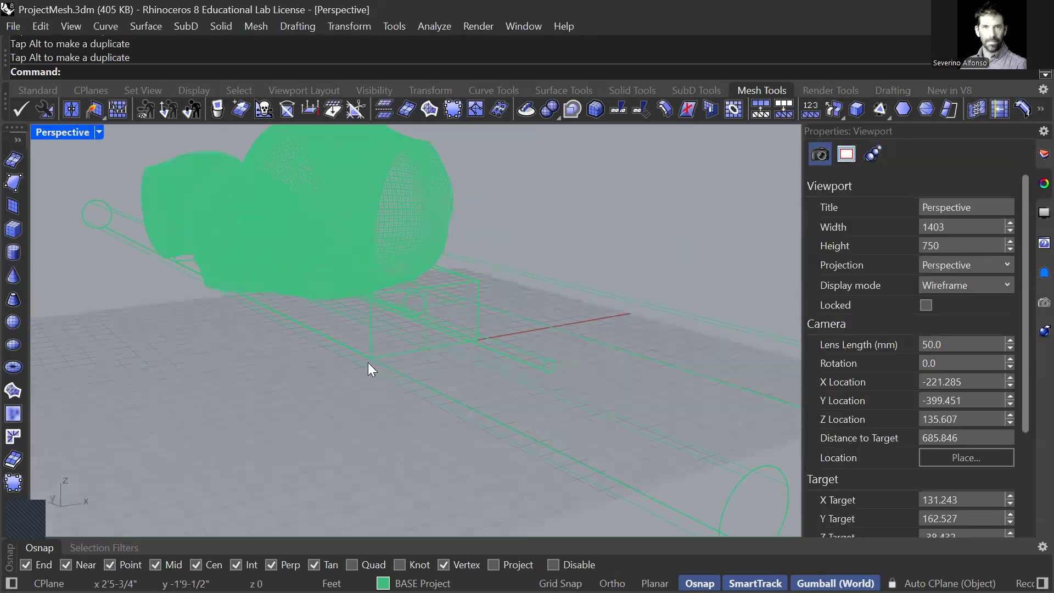
{"action": "key", "text": "ctrl+alt+s"}
{"action": "scroll", "coordinate": [313, 362], "scroll_direction": "down", "scroll_amount": 5}
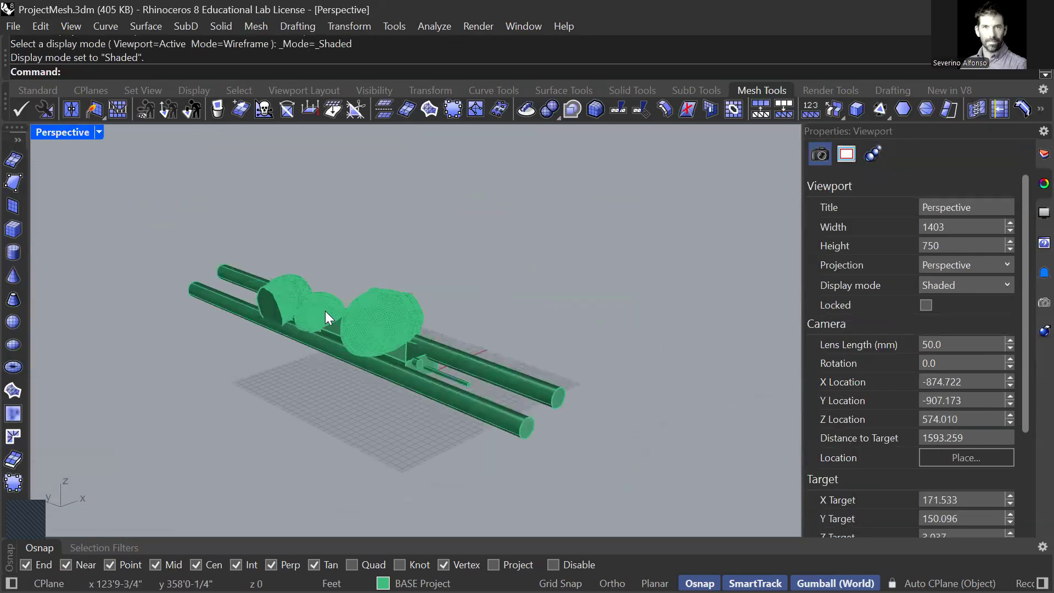
{"action": "middle_click", "coordinate": [332, 287]}
{"action": "left_click", "coordinate": [509, 232]}
{"action": "middle_click", "coordinate": [446, 224]}
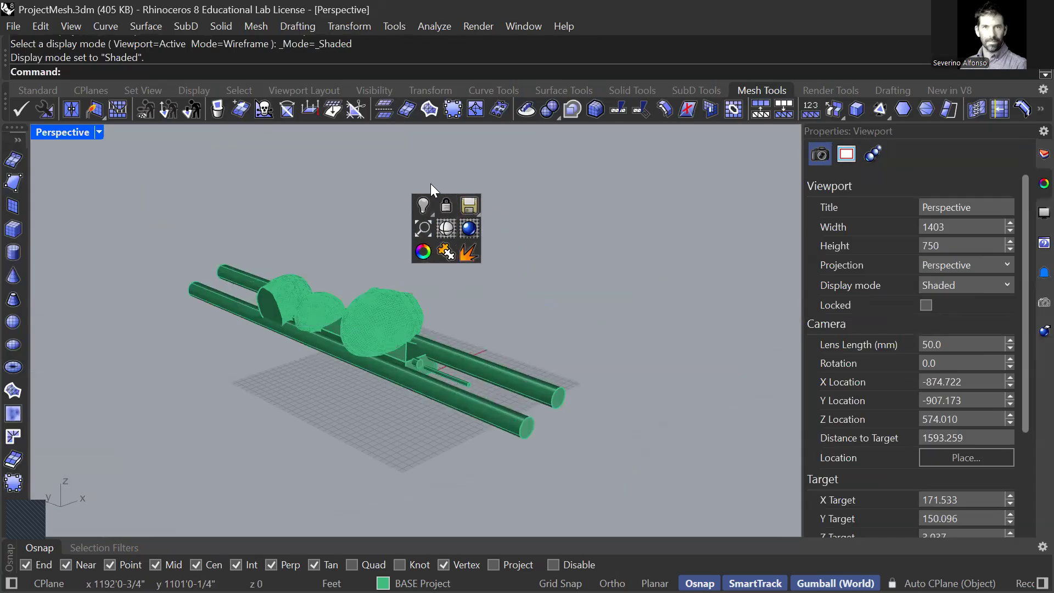
{"action": "key", "text": "Escape"}
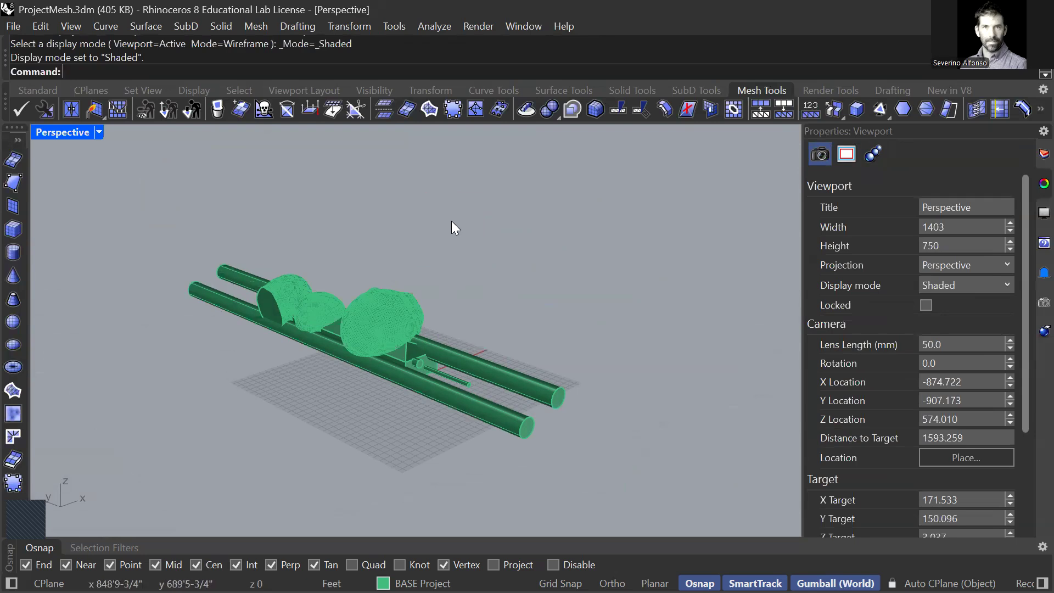
{"action": "middle_click", "coordinate": [422, 224]}
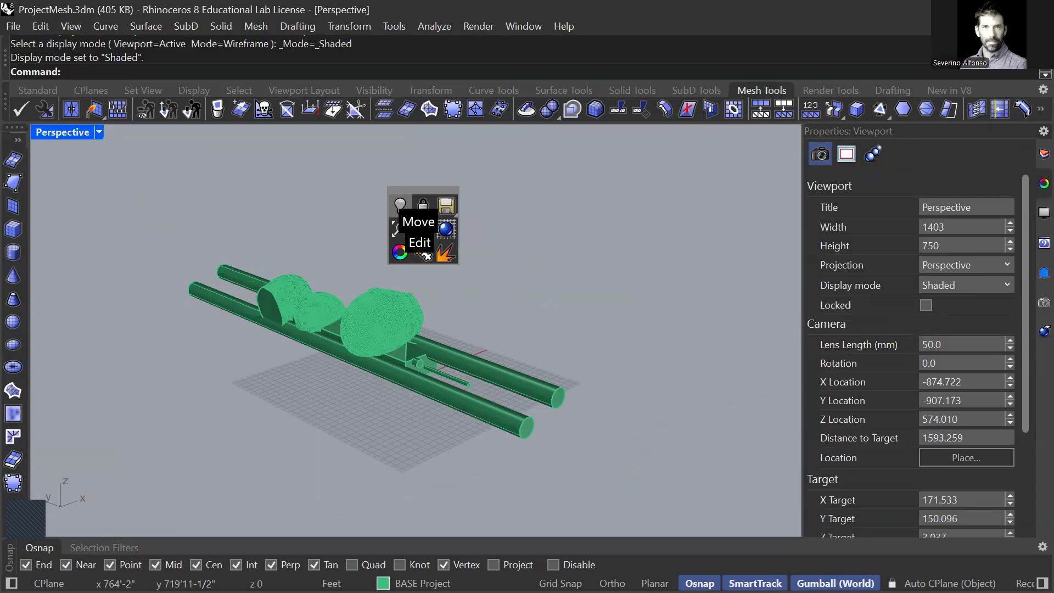
{"action": "mouse_move", "coordinate": [399, 209]}
{"action": "left_mouse_down", "text": "shift"}
{"action": "mouse_move", "coordinate": [264, 249]}
{"action": "mouse_move", "coordinate": [429, 196]}
{"action": "mouse_move", "coordinate": [419, 220]}
{"action": "mouse_move", "coordinate": [398, 217]}
{"action": "mouse_move", "coordinate": [409, 215]}
{"action": "left_mouse_up", "text": "shift"}
{"action": "left_click_drag", "start_coordinate": [12, 229], "coordinate": [455, 263], "text": "shift"}
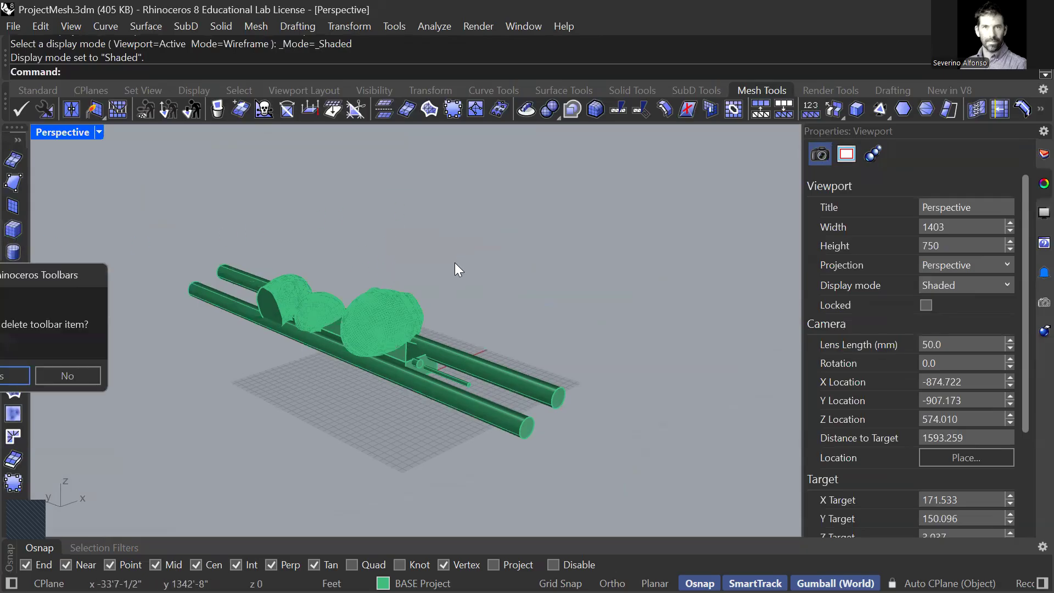
{"action": "left_click", "coordinate": [57, 377]}
{"action": "right_click", "coordinate": [474, 214]}
{"action": "middle_click", "coordinate": [420, 213]}
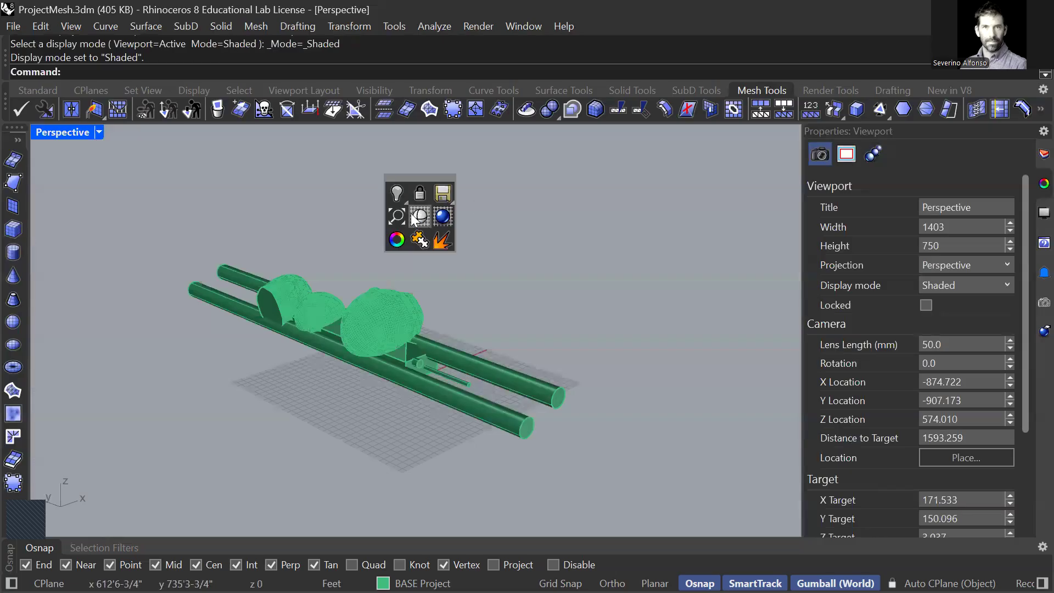
{"action": "left_click", "coordinate": [438, 248]}
Step: Subtract the three heads and four cylinders from the building with BooleanDifference and accept the history warning
{"action": "scroll", "coordinate": [389, 329], "scroll_direction": "up", "scroll_amount": 6}
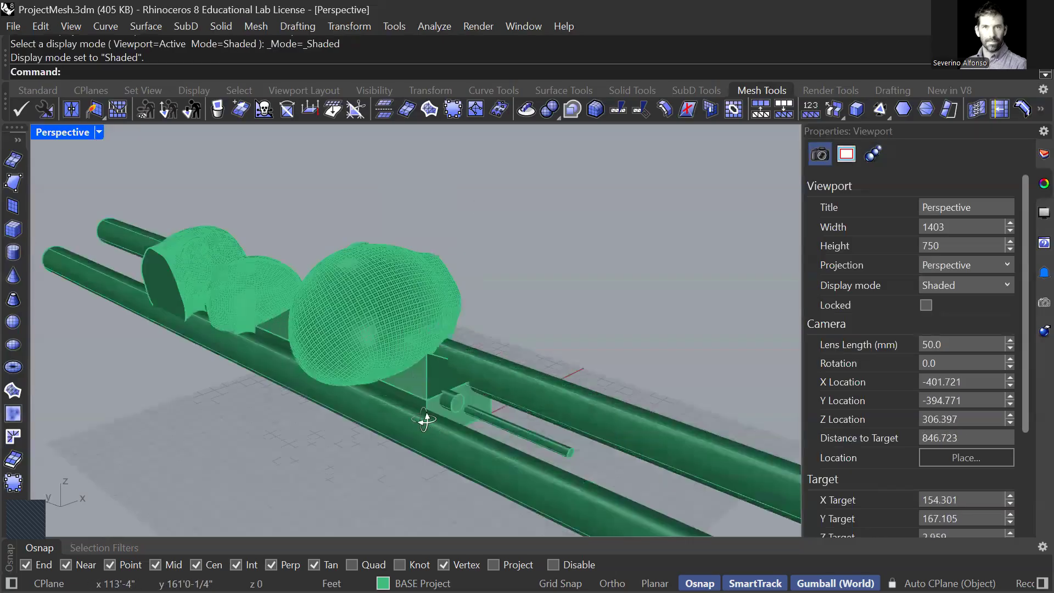
{"action": "right_click_drag", "start_coordinate": [427, 419], "coordinate": [397, 407]}
{"action": "right_click_drag", "start_coordinate": [385, 368], "coordinate": [606, 269]}
{"action": "left_click", "coordinate": [652, 317]}
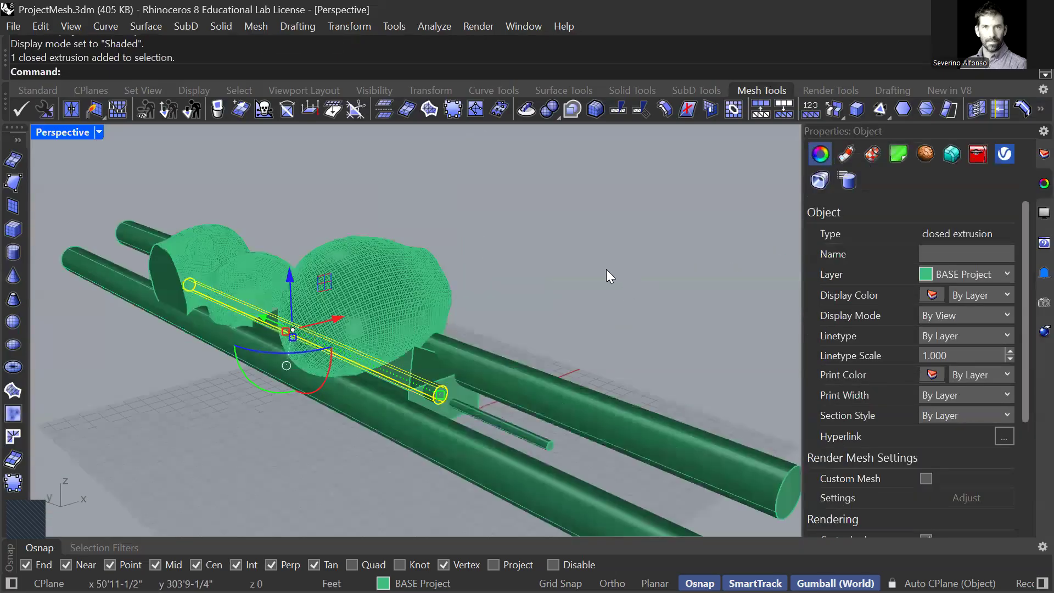
{"action": "key", "text": "Escape"}
{"action": "type", "text": "Boo"}
{"action": "key", "text": "Return"}
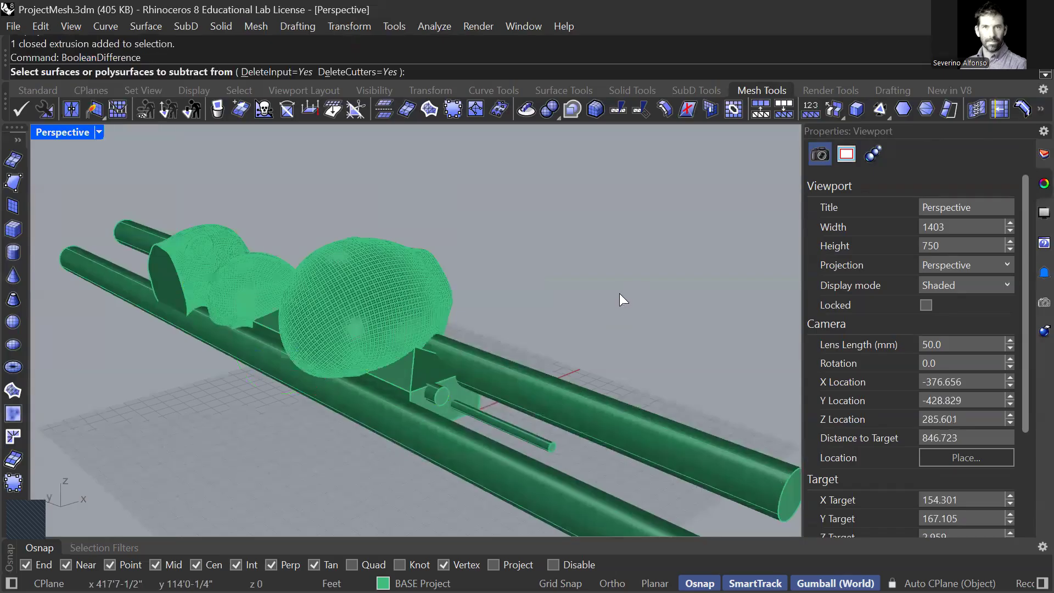
{"action": "left_click", "coordinate": [419, 373]}
{"action": "key", "text": "Return"}
{"action": "left_click_drag", "start_coordinate": [422, 221], "coordinate": [176, 398]}
{"action": "key", "text": "Return"}
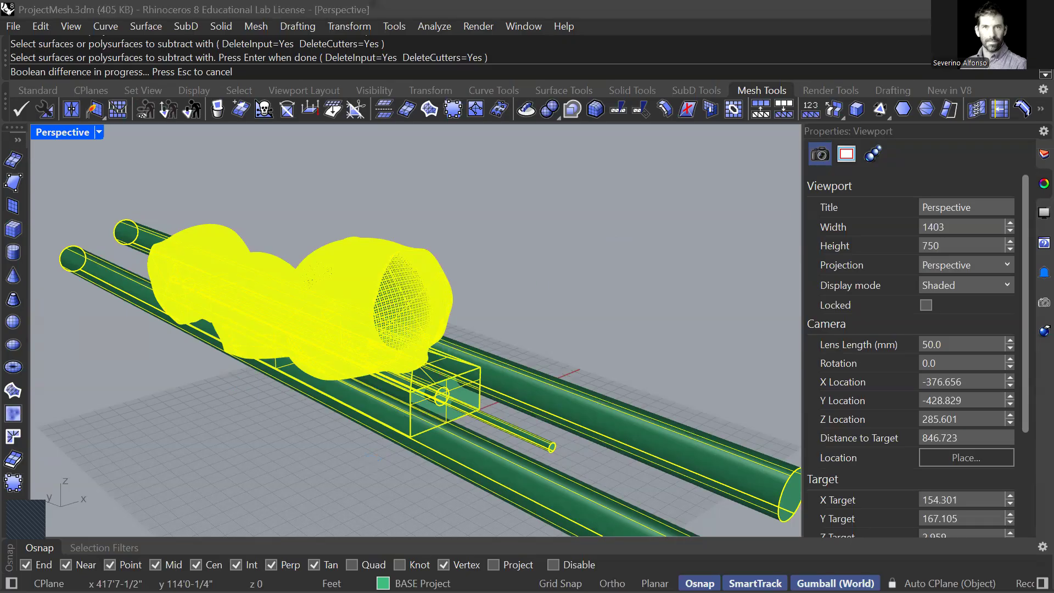
{"action": "key", "text": "alt+Tab"}
{"action": "key", "text": "alt+Tab"}
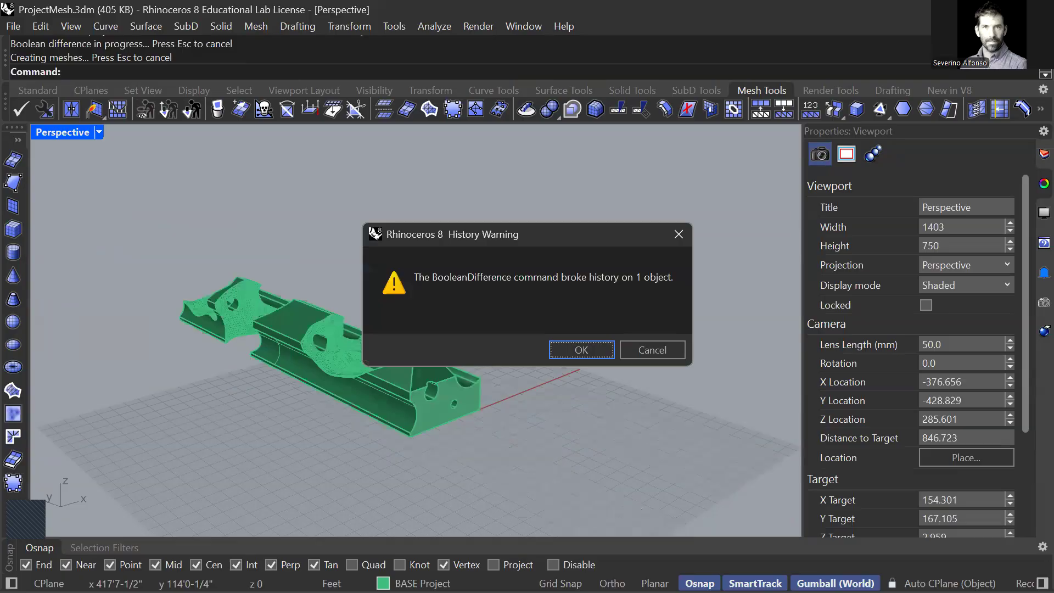
{"action": "left_click", "coordinate": [582, 350]}
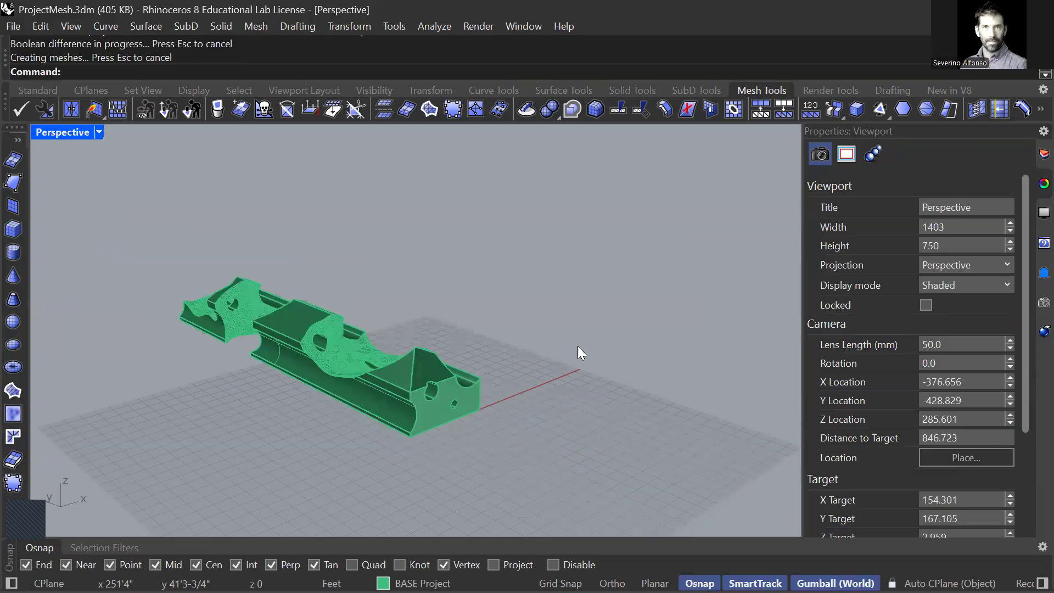
Step: Inspect the carved building and undo the Boolean difference
{"action": "scroll", "coordinate": [430, 358], "scroll_direction": "up", "scroll_amount": 10}
{"action": "right_click_drag", "start_coordinate": [172, 436], "coordinate": [271, 420]}
{"action": "scroll", "coordinate": [439, 404], "scroll_direction": "down", "scroll_amount": 2}
{"action": "key", "text": "ctrl+z"}
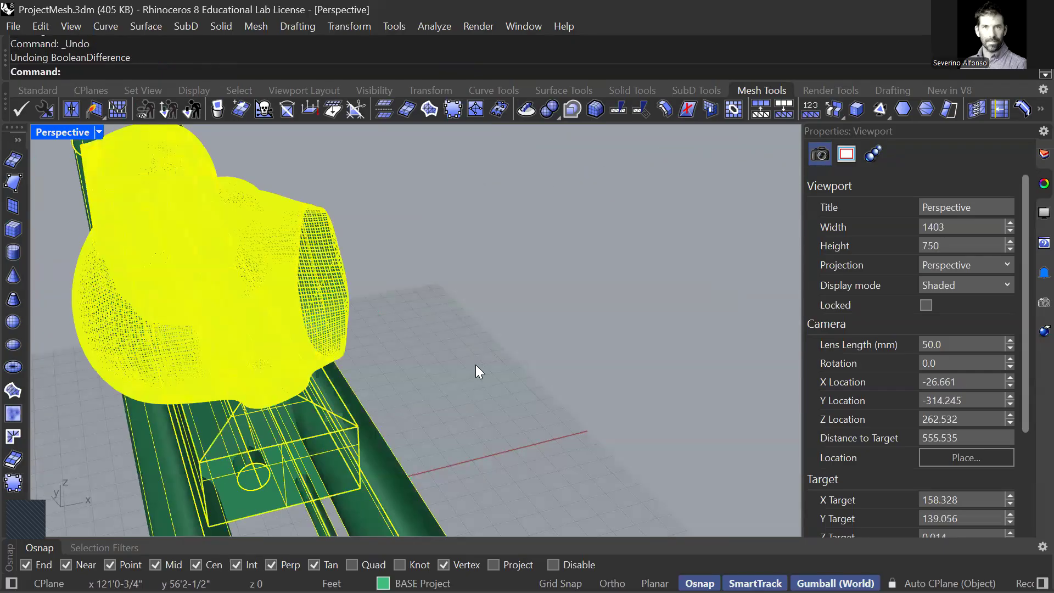
Step: Intersect the building volume with the three heads and four cylinders using BooleanIntersection, with the building as the first set
{"action": "type", "text": "BooleanIntersection"}
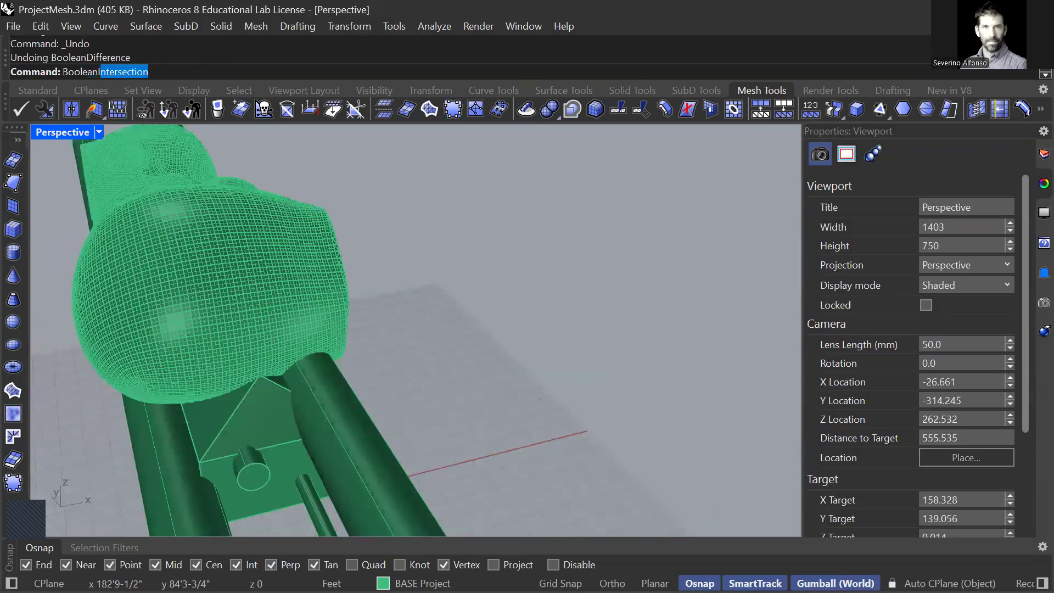
{"action": "key", "text": "Return"}
{"action": "left_click", "coordinate": [224, 439]}
{"action": "scroll", "coordinate": [227, 438], "scroll_direction": "down", "scroll_amount": 7}
{"action": "key", "text": "Return"}
{"action": "left_click_drag", "start_coordinate": [318, 270], "coordinate": [123, 442]}
{"action": "key", "text": "Return"}
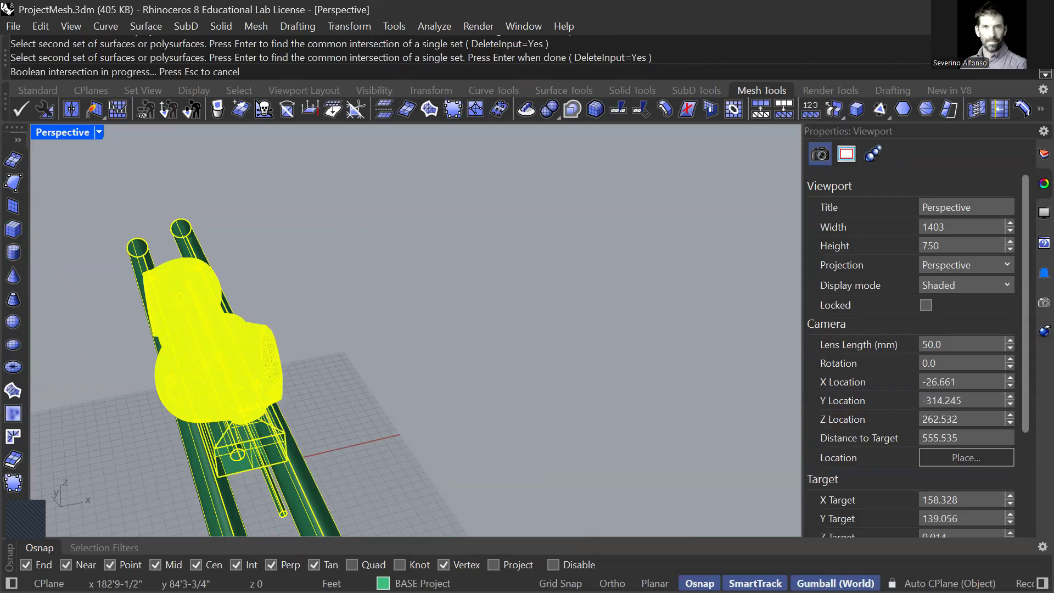
{"action": "key", "text": "alt+Tab"}
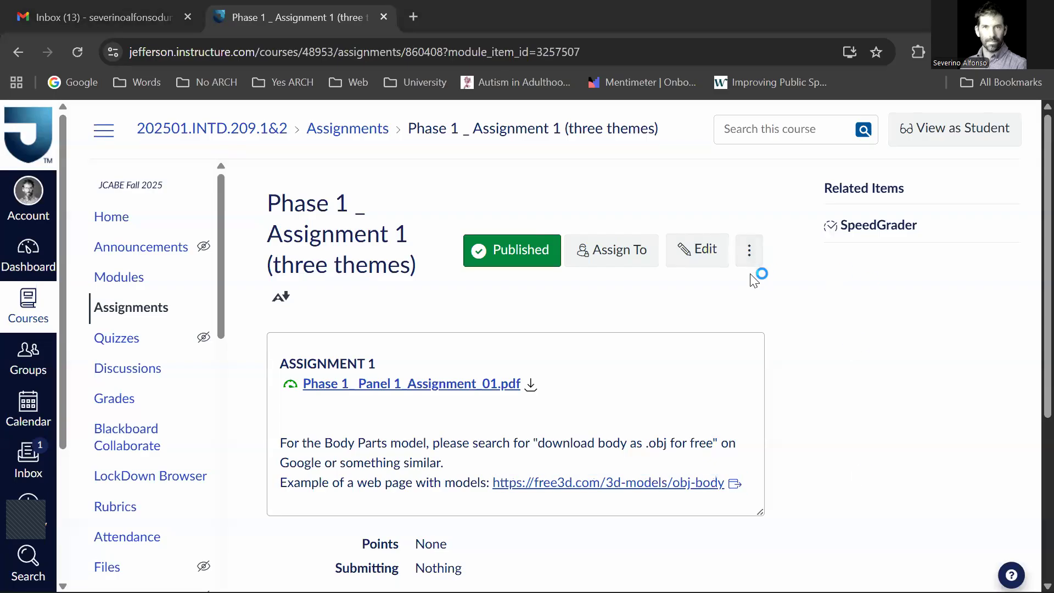
{"action": "key", "text": "alt+Tab"}
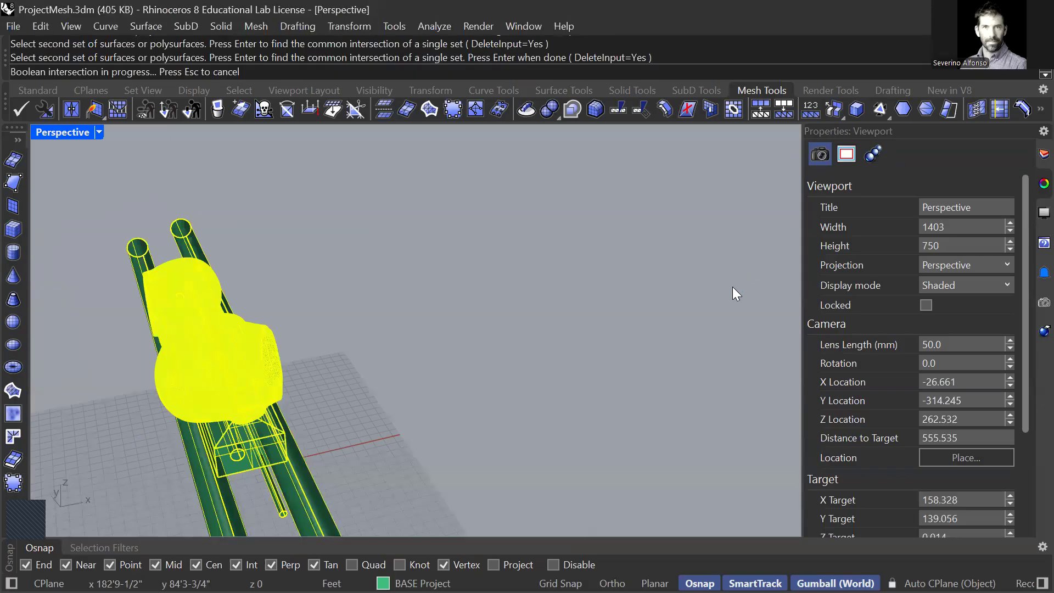
{"action": "key", "text": "alt+Tab"}
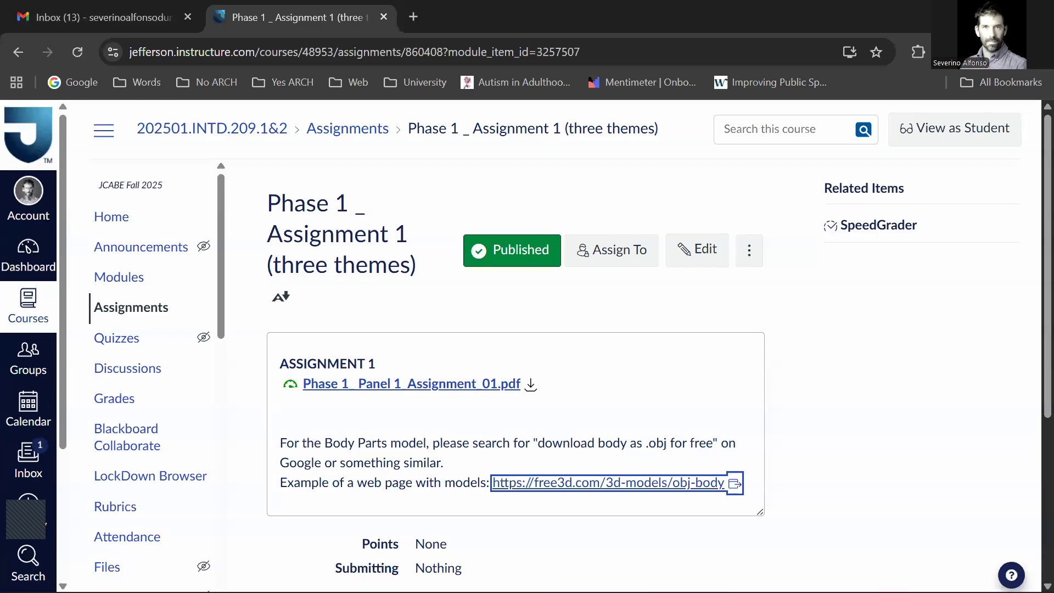
{"action": "key", "text": "alt+Tab"}
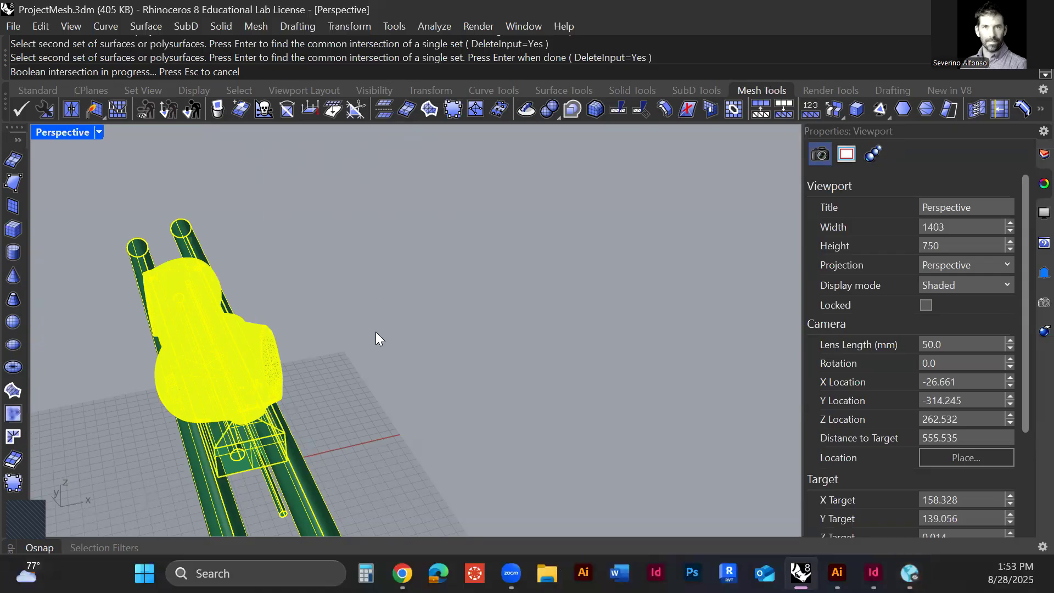
{"action": "mouse_move", "coordinate": [910, 573]}
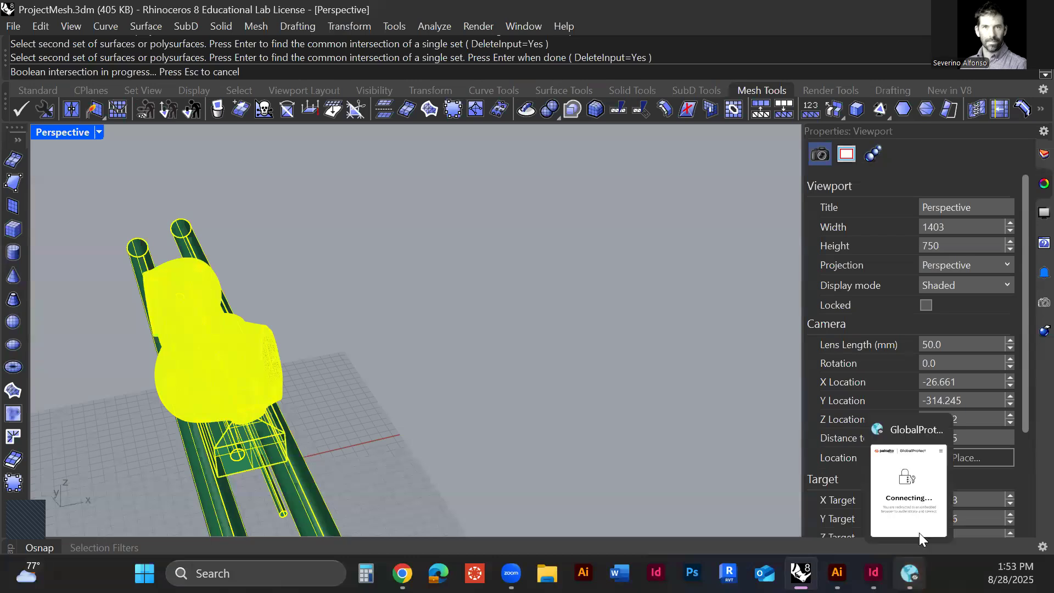
{"action": "left_click", "coordinate": [941, 430]}
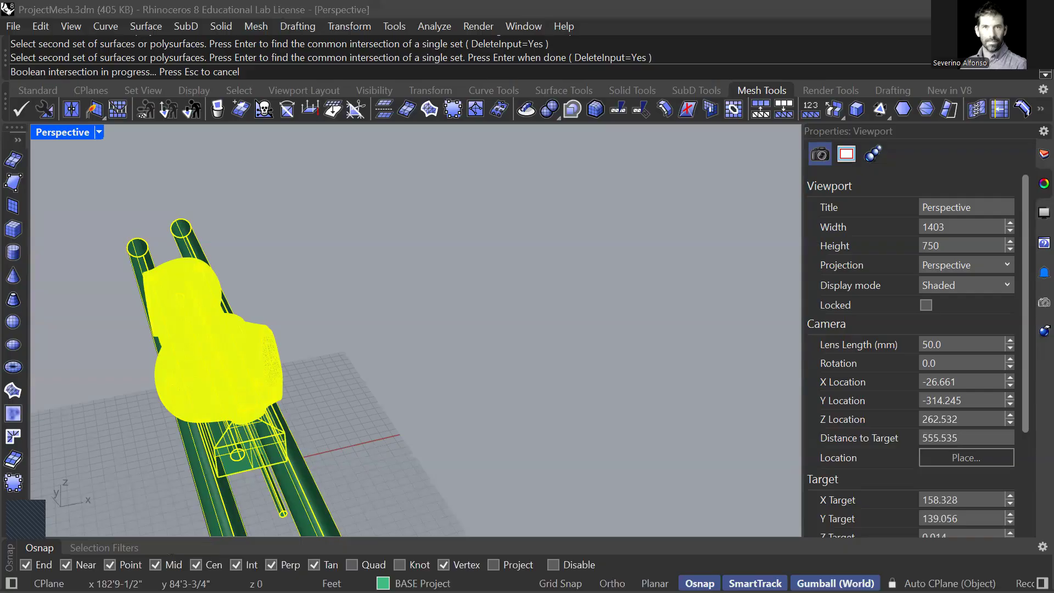
{"action": "key", "text": "alt+Tab"}
{"action": "key", "text": "alt+Tab"}
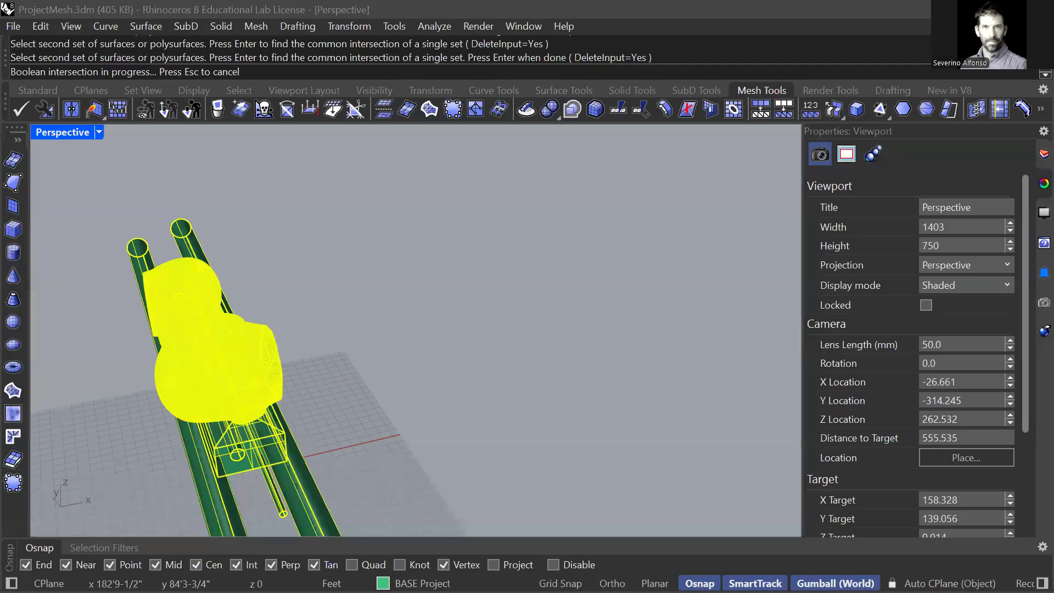
{"action": "key", "text": "ctrl+shift+Escape"}
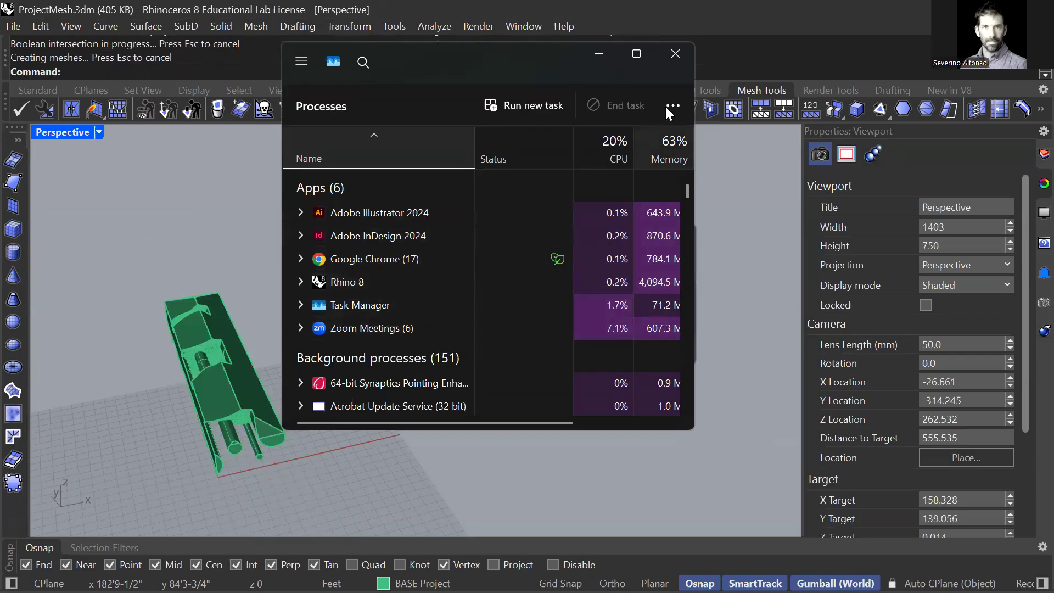
{"action": "left_click", "coordinate": [675, 57]}
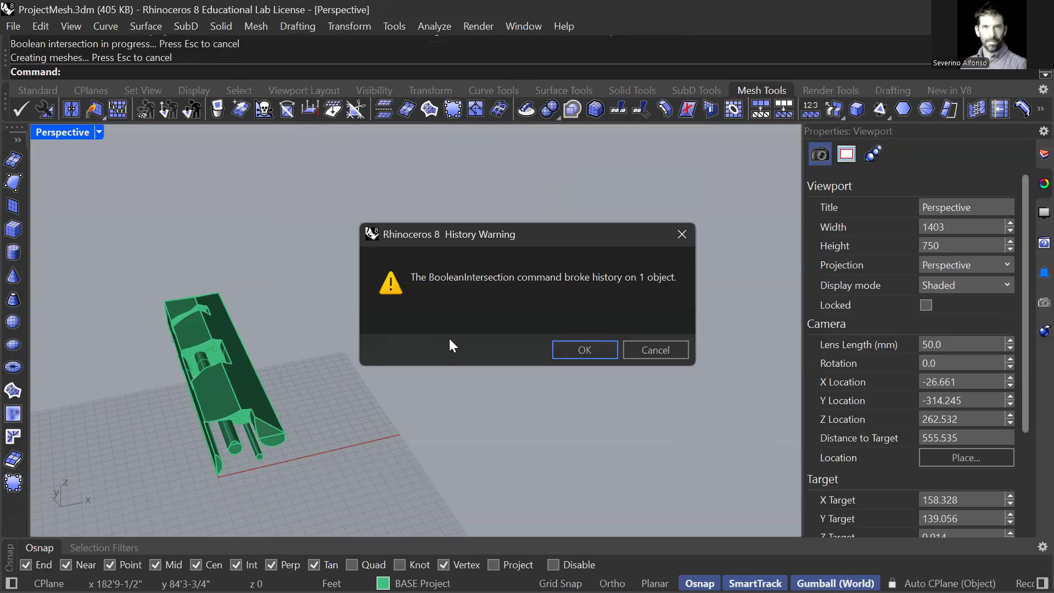
Step: Accept the history warning for the Boolean intersection and save the ProjectMesh file
{"action": "left_click", "coordinate": [579, 349]}
{"action": "right_click_drag", "start_coordinate": [245, 444], "coordinate": [329, 447]}
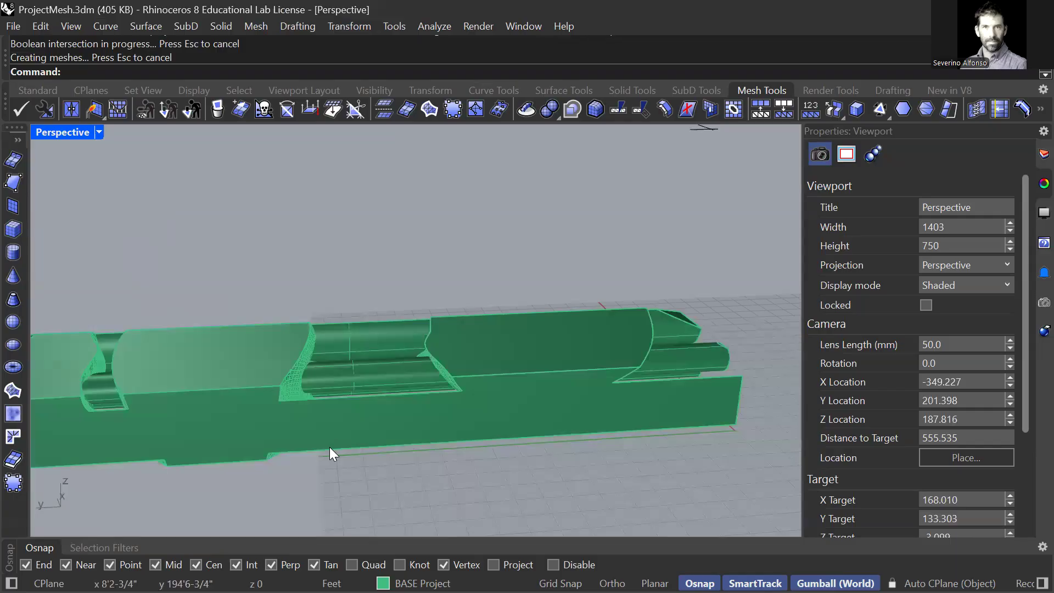
{"action": "scroll", "coordinate": [412, 337], "scroll_direction": "down", "scroll_amount": 6}
{"action": "right_click_drag", "start_coordinate": [467, 349], "coordinate": [377, 383]}
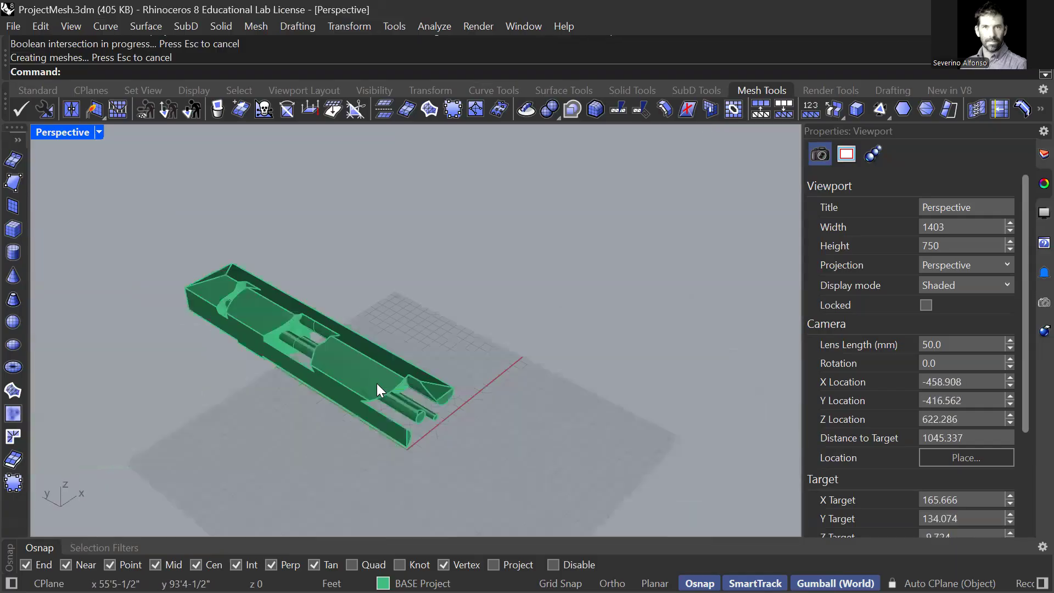
{"action": "key", "text": "ctrl+s"}
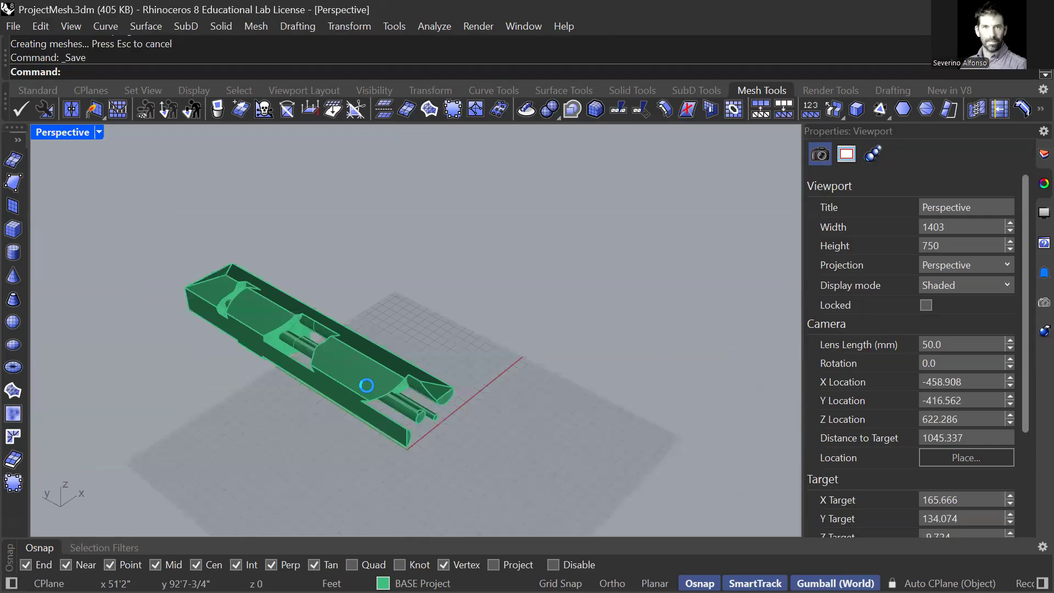
Step: Examine the intersected building from several sides, including the head-shaped surfaces and cylinder fragments on its underside
{"action": "scroll", "coordinate": [368, 377], "scroll_direction": "up", "scroll_amount": 5}
{"action": "mouse_move", "coordinate": [360, 388]}
{"action": "right_mouse_down"}
{"action": "mouse_move", "coordinate": [292, 340]}
{"action": "mouse_move", "coordinate": [287, 301]}
{"action": "mouse_move", "coordinate": [289, 368]}
{"action": "mouse_move", "coordinate": [385, 338]}
{"action": "mouse_move", "coordinate": [356, 372]}
{"action": "mouse_move", "coordinate": [371, 386]}
{"action": "right_mouse_up"}
{"action": "scroll", "coordinate": [284, 357], "scroll_direction": "down", "scroll_amount": 8}
{"action": "scroll", "coordinate": [386, 338], "scroll_direction": "up", "scroll_amount": 3}
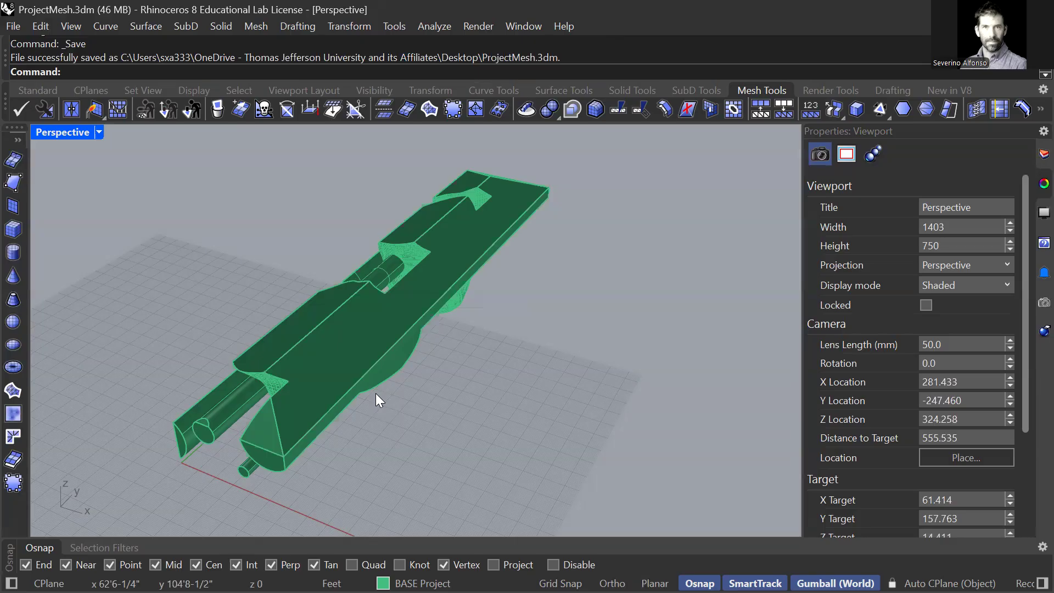
{"action": "scroll", "coordinate": [281, 408], "scroll_direction": "up", "scroll_amount": 6}
{"action": "right_click_drag", "start_coordinate": [330, 406], "coordinate": [313, 280]}
{"action": "scroll", "coordinate": [405, 259], "scroll_direction": "down", "scroll_amount": 8}
{"action": "right_click_drag", "start_coordinate": [413, 262], "coordinate": [313, 364]}
{"action": "scroll", "coordinate": [505, 332], "scroll_direction": "up", "scroll_amount": 15}
{"action": "right_click_drag", "start_coordinate": [491, 327], "coordinate": [338, 323]}
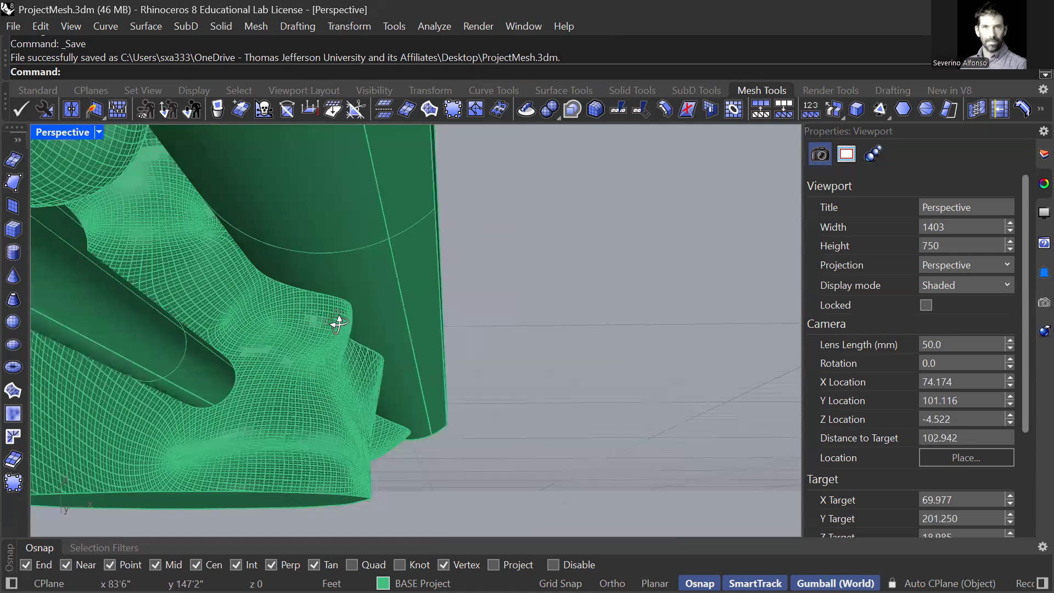
{"action": "scroll", "coordinate": [328, 282], "scroll_direction": "down", "scroll_amount": 12}
{"action": "right_click_drag", "start_coordinate": [328, 284], "coordinate": [305, 351]}
{"action": "scroll", "coordinate": [300, 327], "scroll_direction": "down", "scroll_amount": 12}
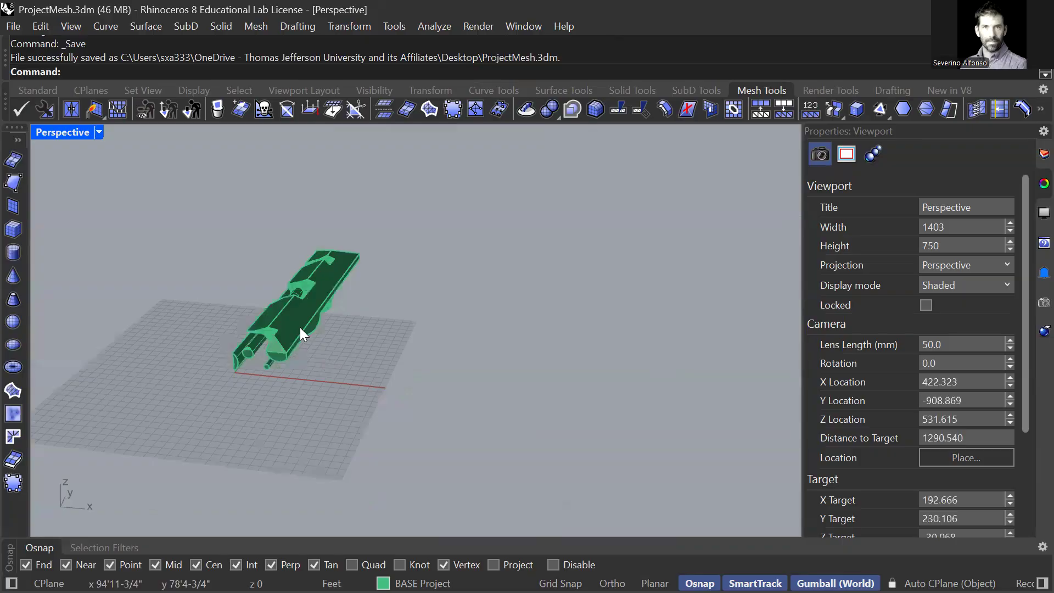